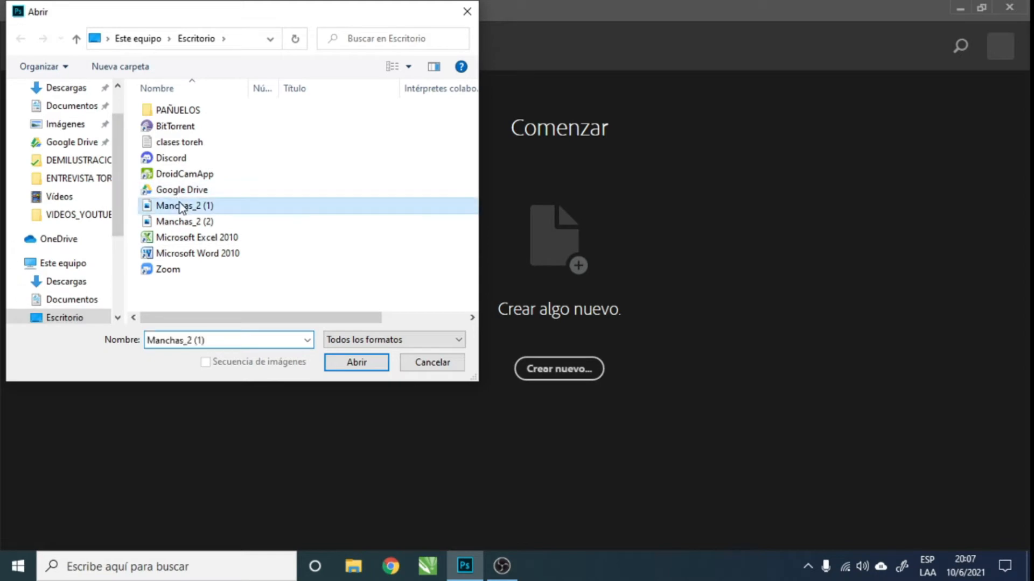
# Step: Open the image Manchas_2 (1) from the desktop, keeping its embedded colour profile
pyautogui.click(345, 363)
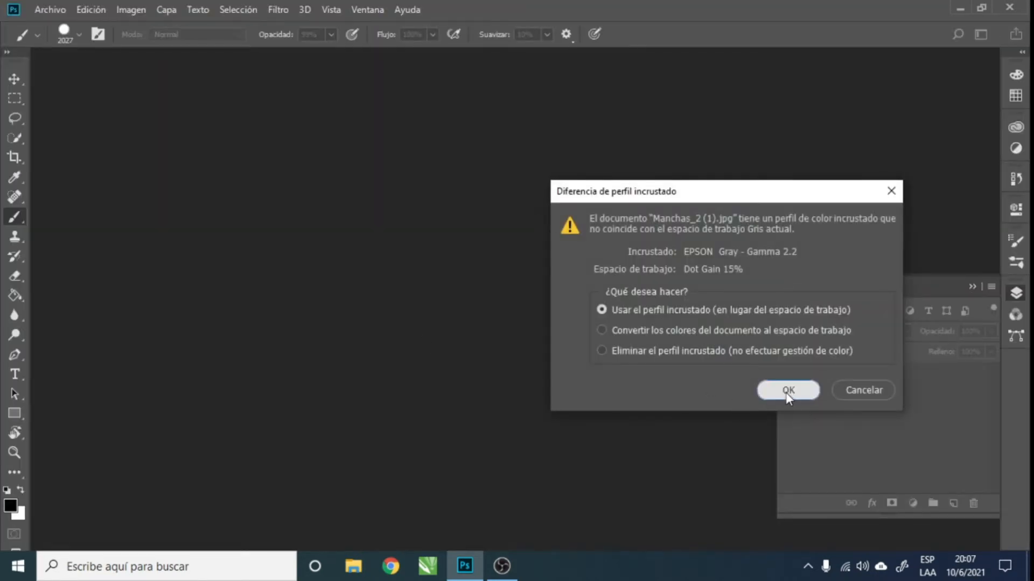
pyautogui.click(787, 390)
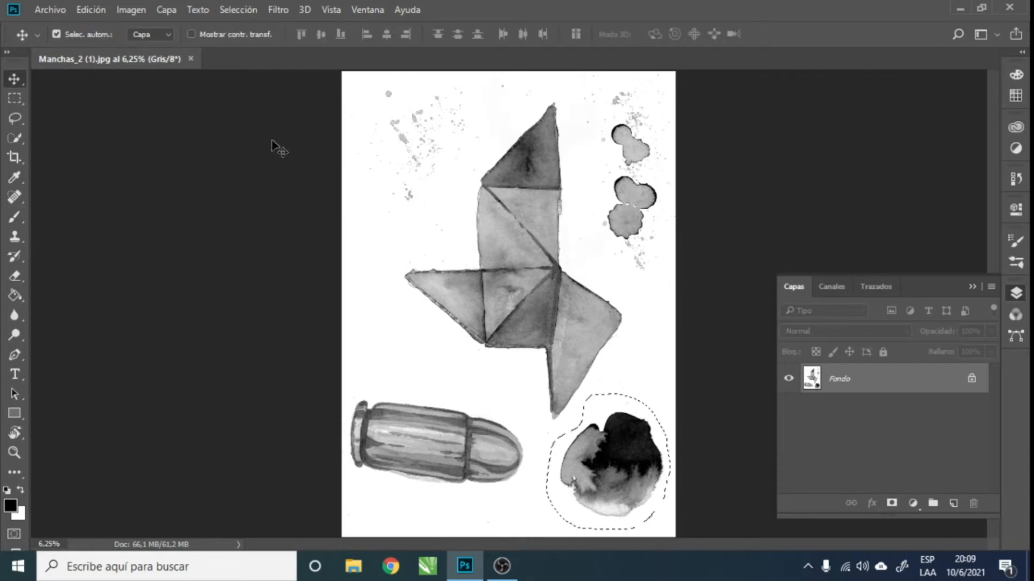
# Step: Create a new 2500 x 2500 pixel document at 300 pixels/inch in grayscale with a white background
pyautogui.click(50, 10)
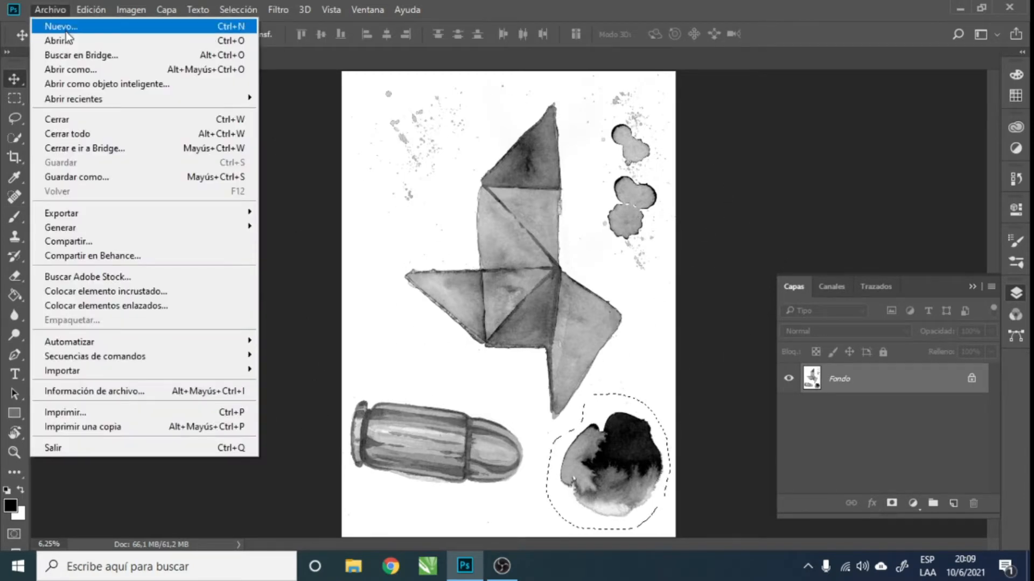
pyautogui.click(66, 30)
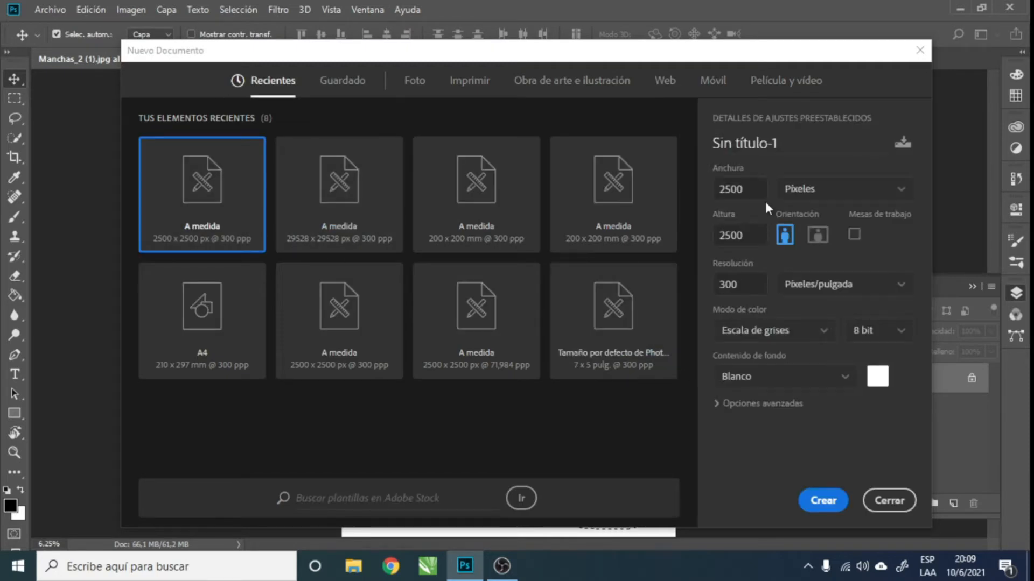
pyautogui.click(819, 192)
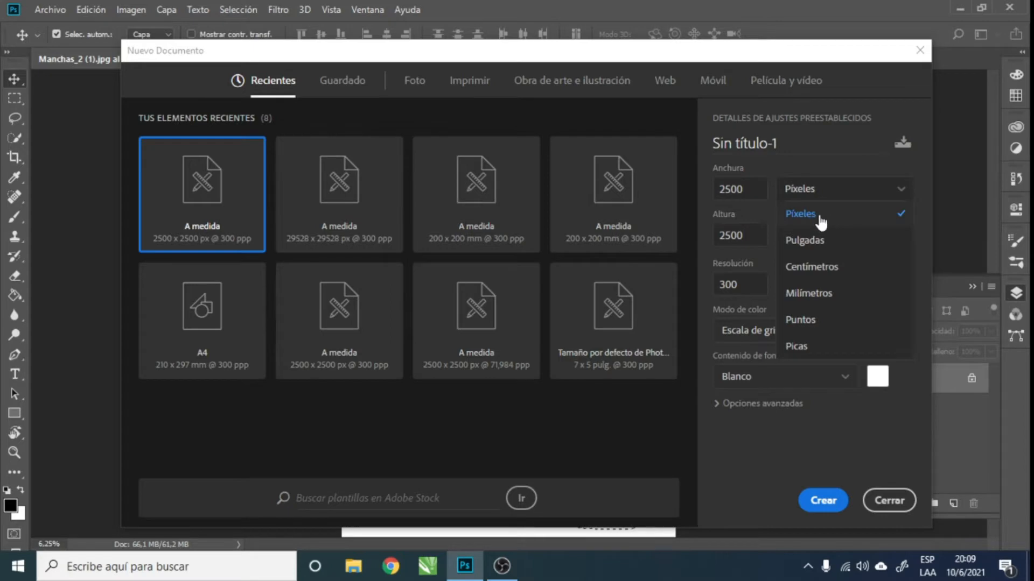
pyautogui.click(753, 214)
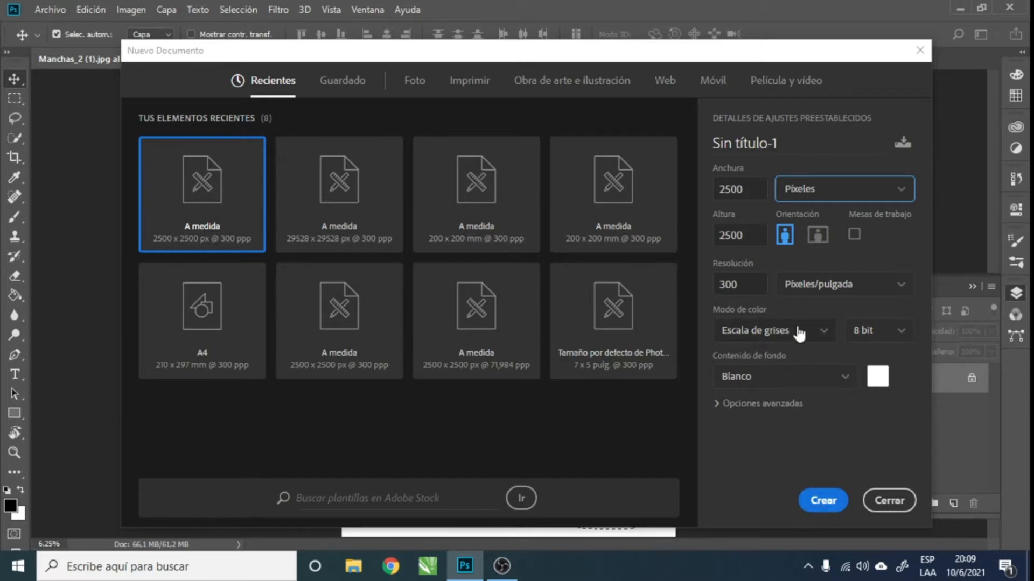
pyautogui.click(834, 502)
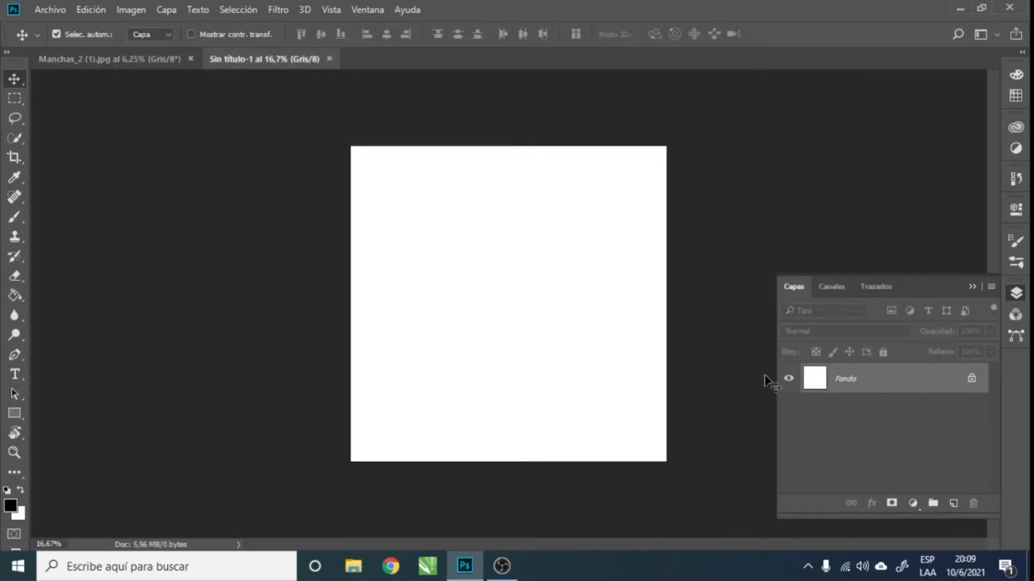
# Step: In the Manchas_2 (1) image, lasso a freehand selection around the round black ink stain below the paper bird
pyautogui.click(110, 57)
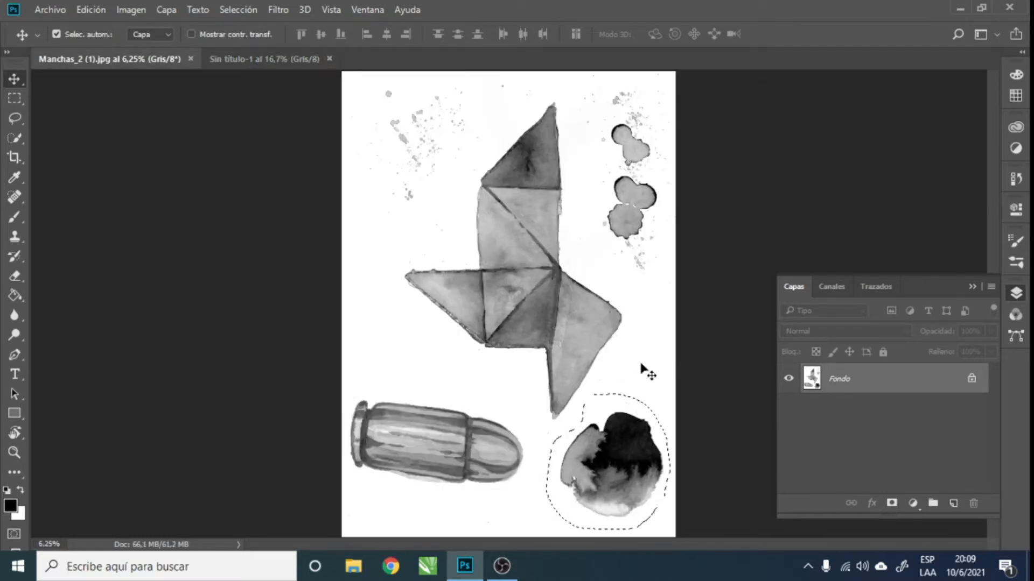
pyautogui.press('l')
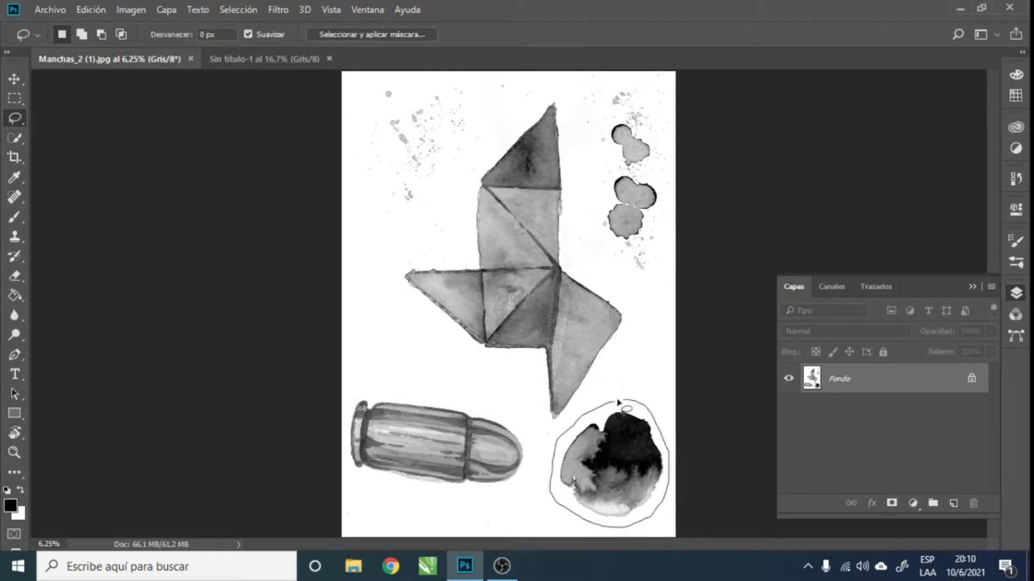
pyautogui.moveTo(618, 402); pyautogui.dragTo(619, 404)
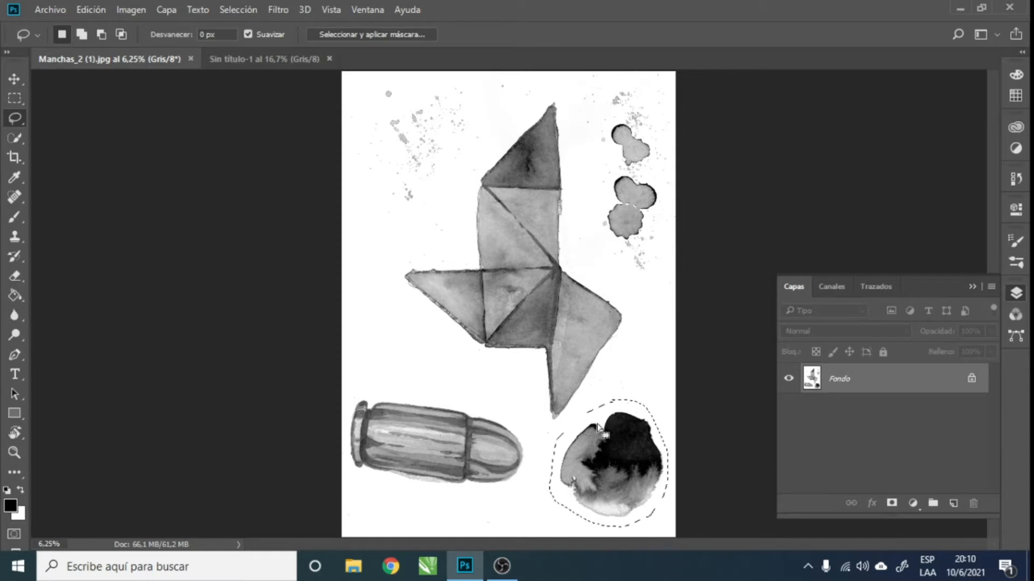
# Step: Move the selected ink stain into the blank square document, converting its colours to keep their appearance, and centre it on the canvas
pyautogui.press('v')
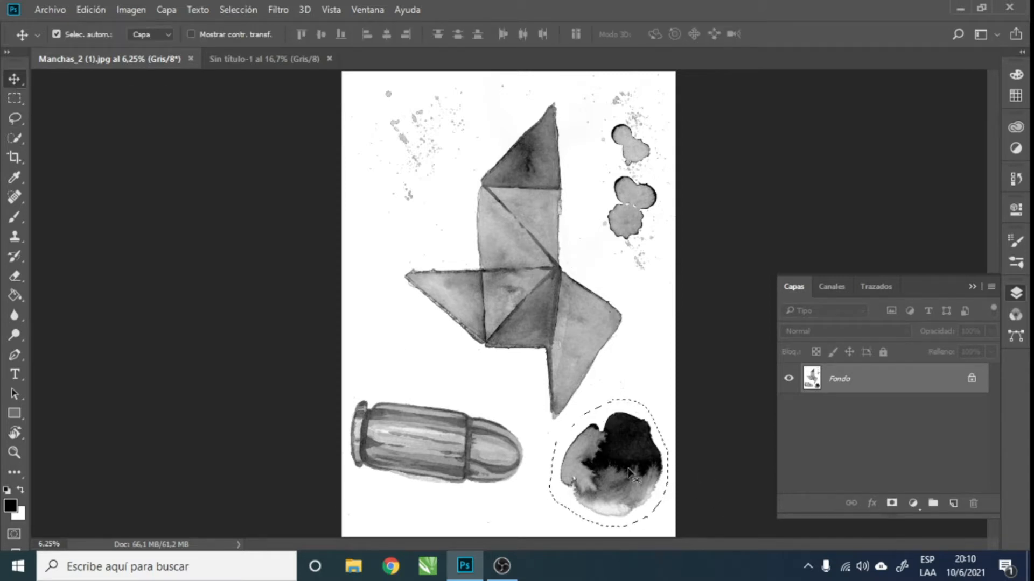
pyautogui.moveTo(630, 473)
pyautogui.mouseDown()
pyautogui.moveTo(640, 478)
pyautogui.moveTo(457, 221)
pyautogui.moveTo(266, 73)
pyautogui.moveTo(515, 316)
pyautogui.mouseUp()
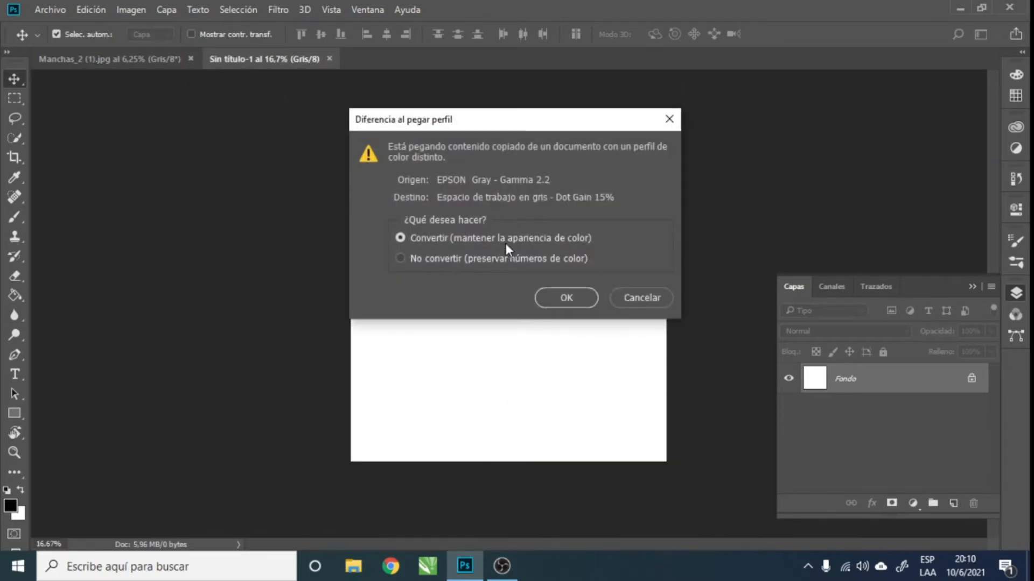
pyautogui.click(570, 299)
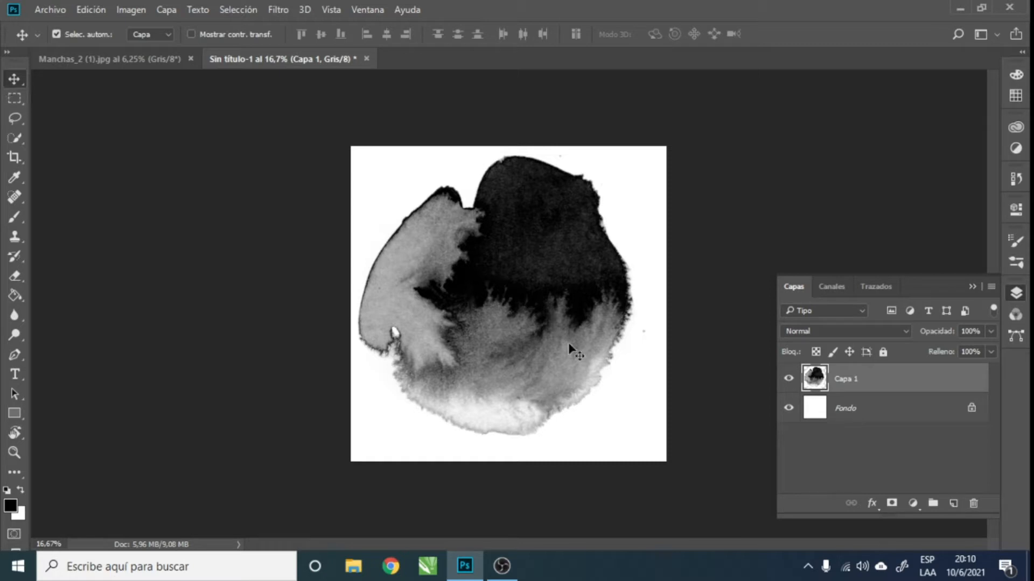
pyautogui.moveTo(549, 329); pyautogui.dragTo(562, 335)
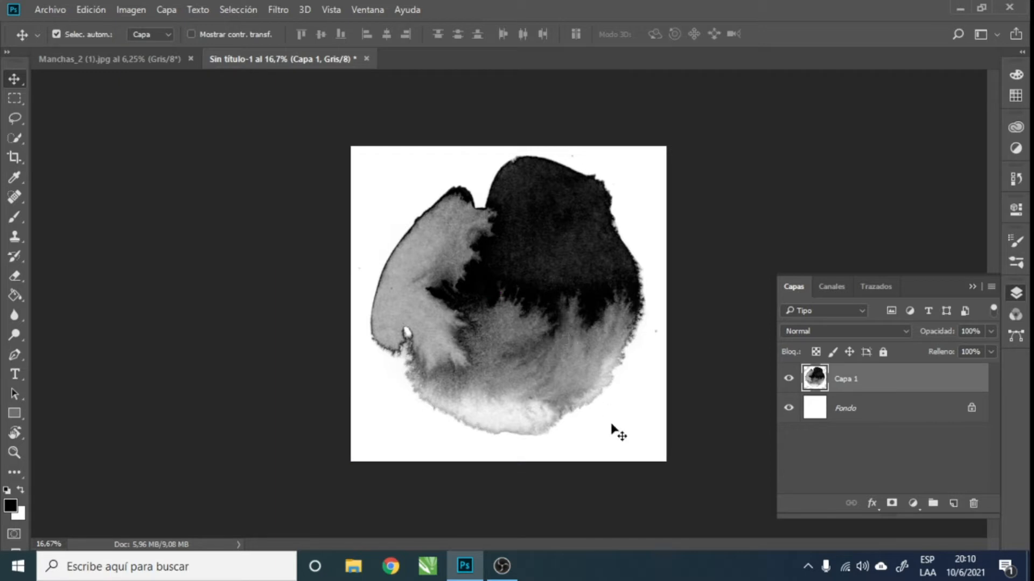
# Step: Apply a Levels adjustment to the ink stain layer with the midtone input set to 1,11
pyautogui.hotkey('ctrl', 'l')
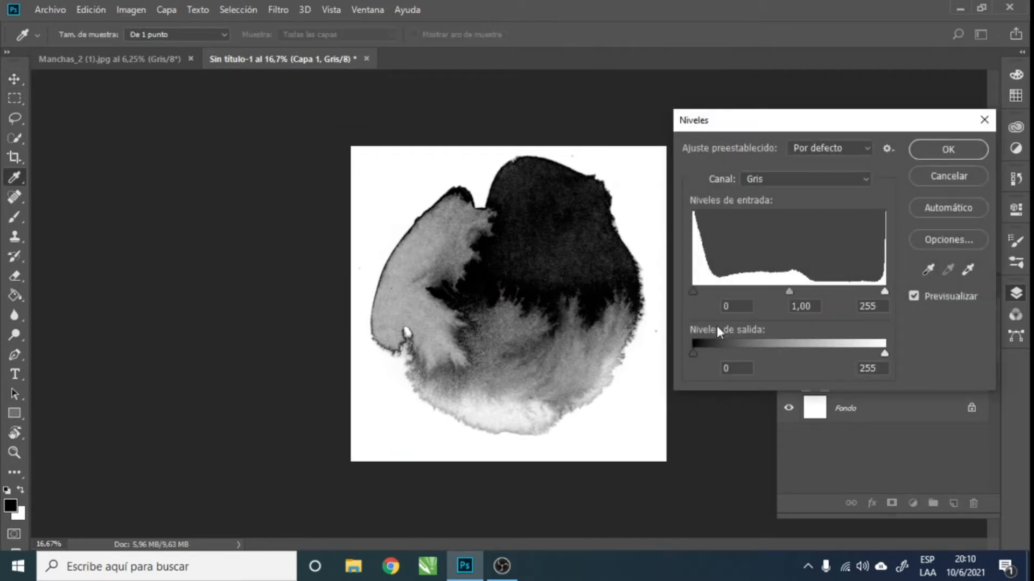
pyautogui.moveTo(694, 290); pyautogui.dragTo(693, 292)
pyautogui.click(781, 291)
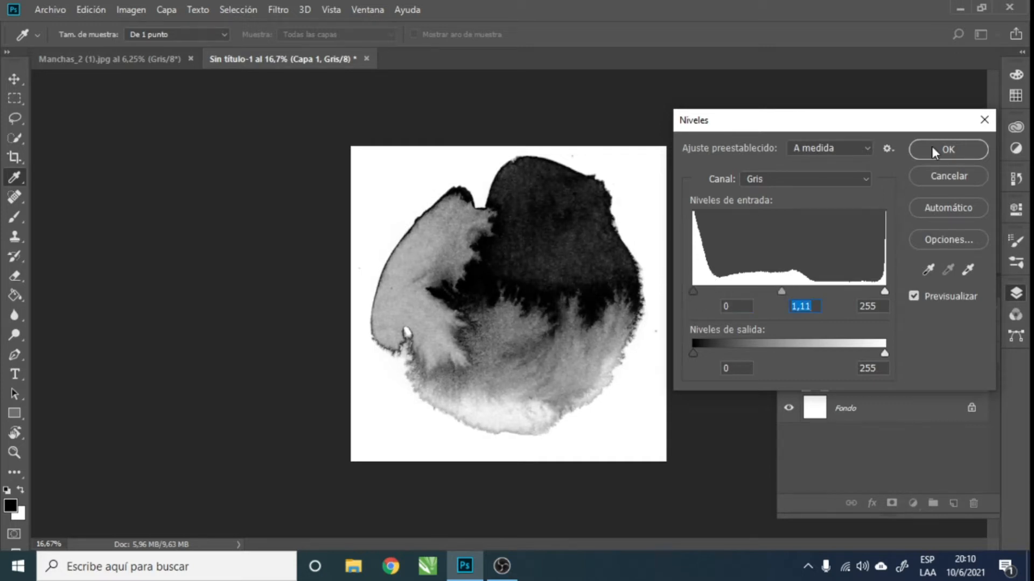
pyautogui.click(948, 149)
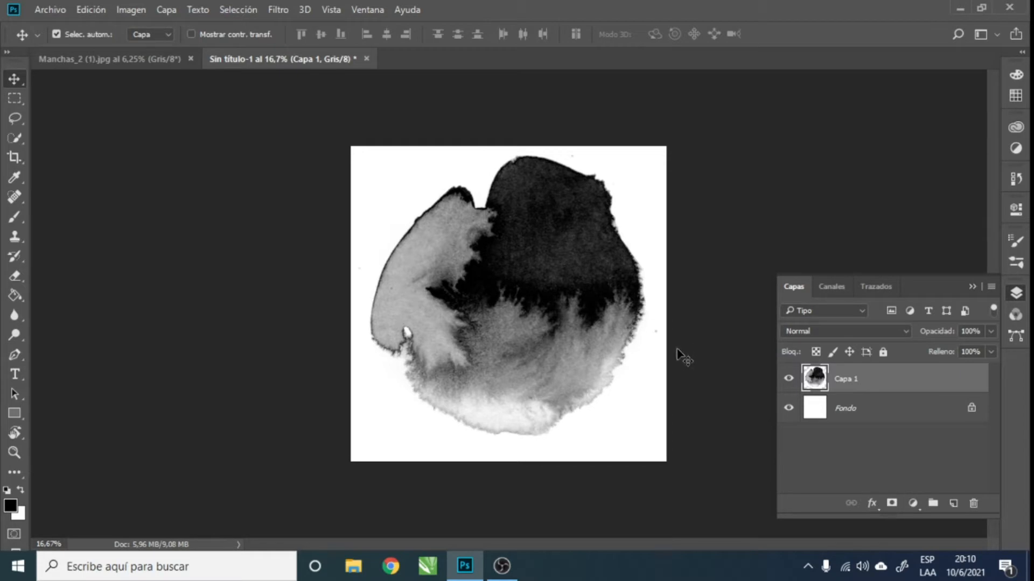
# Step: Erase the stray specks in the white area around the ink stain using a 160 px eraser
pyautogui.press('e')
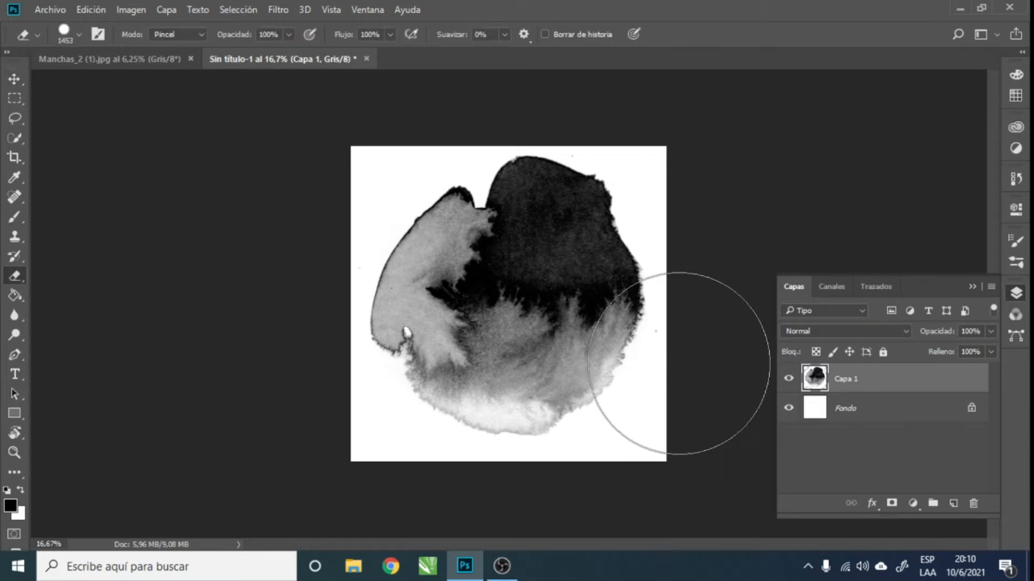
pyautogui.scroll(10, 667, 350)
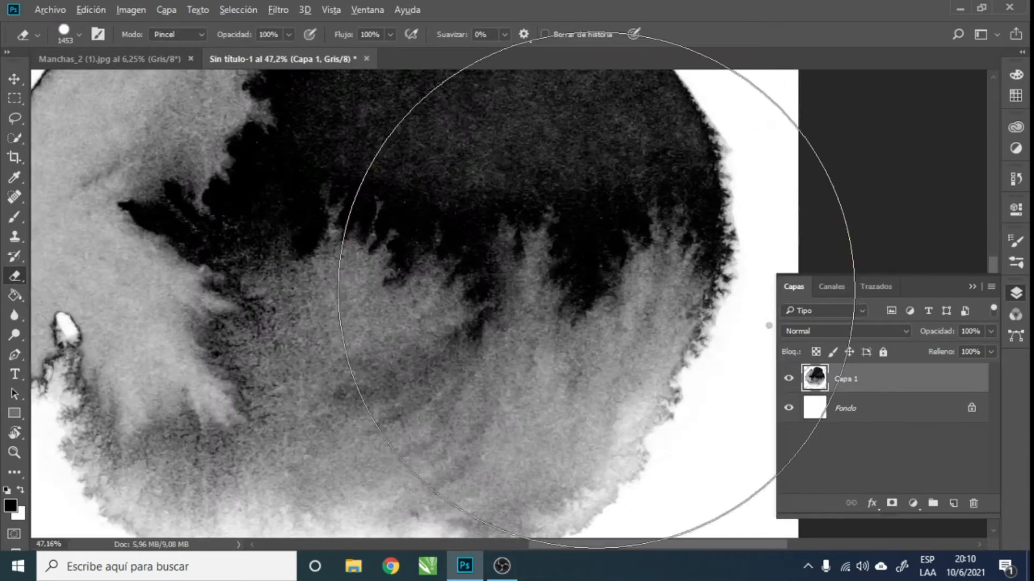
pyautogui.moveTo(595, 290); pyautogui.dragTo(371, 308)
pyautogui.moveTo(572, 540); pyautogui.dragTo(622, 541)
pyautogui.scroll(10, 582, 346)
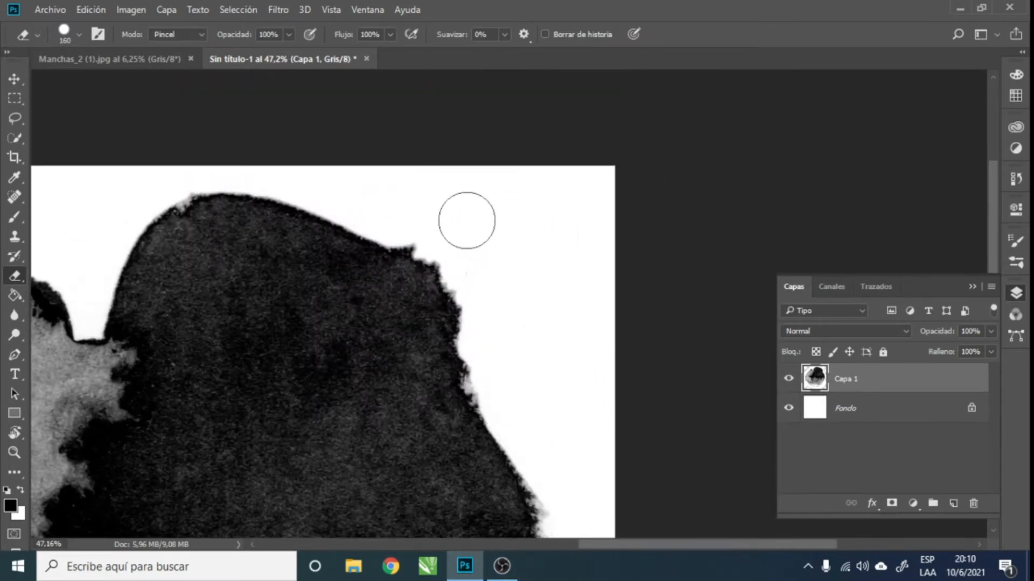
pyautogui.moveTo(635, 544); pyautogui.dragTo(498, 545)
pyautogui.scroll(-8, 250, 417)
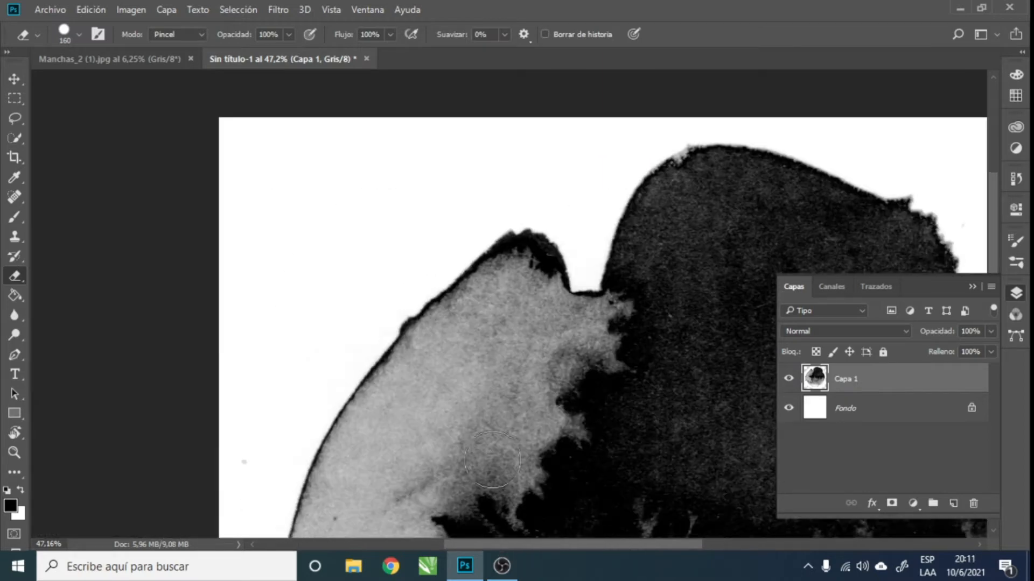
pyautogui.scroll(-8, 251, 417)
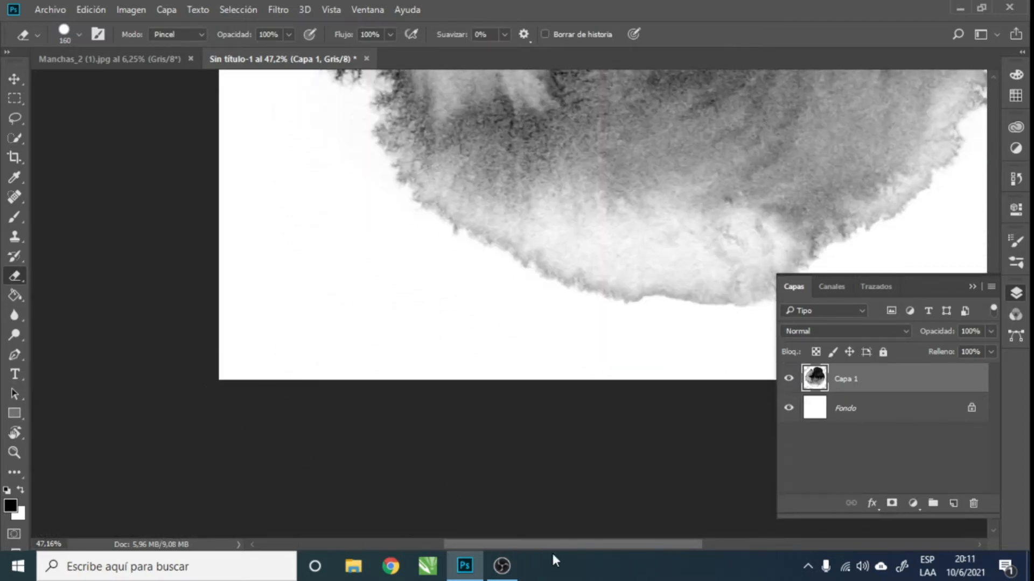
pyautogui.moveTo(551, 545); pyautogui.dragTo(589, 547)
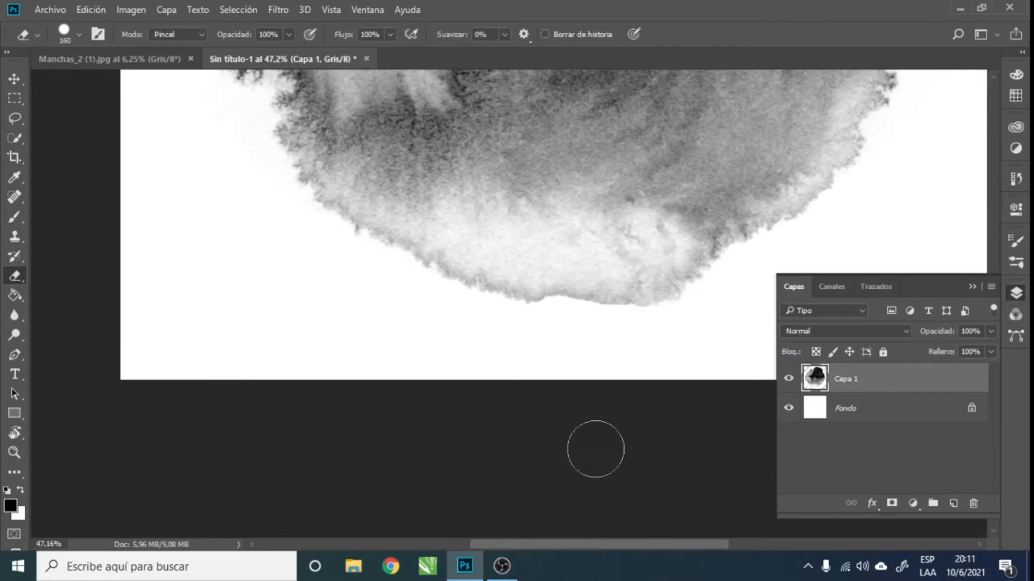
pyautogui.scroll(-9, 617, 329)
pyautogui.scroll(1, 617, 329)
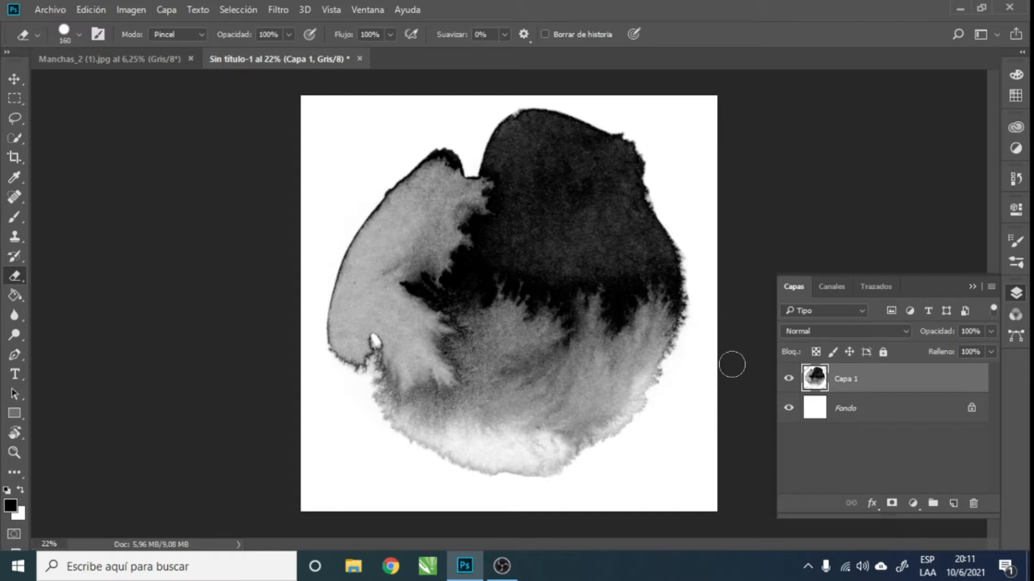
# Step: Define the ink stain as a brush preset named MANCHA DE TINTA_1
pyautogui.click(79, 11)
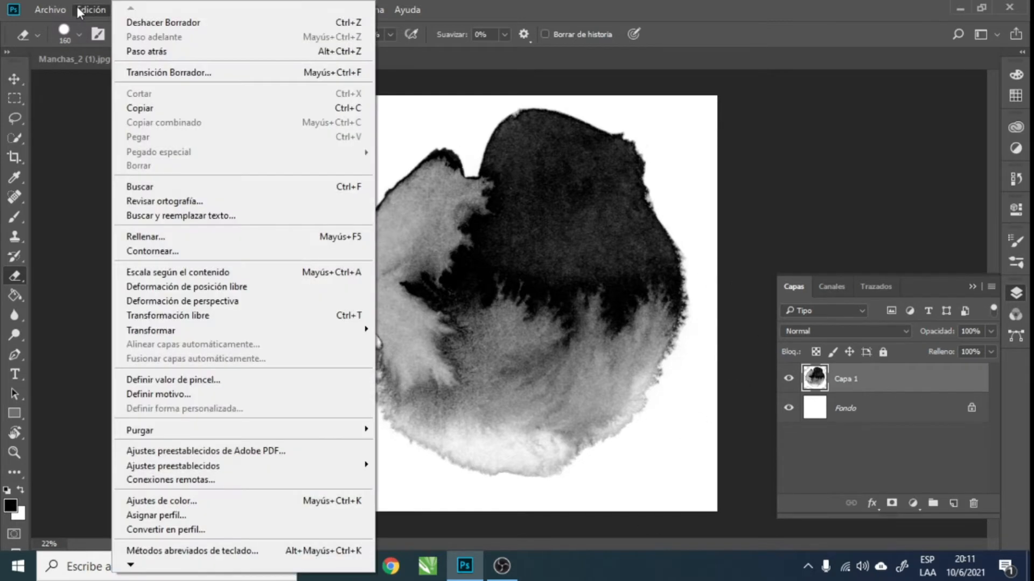
pyautogui.click(206, 383)
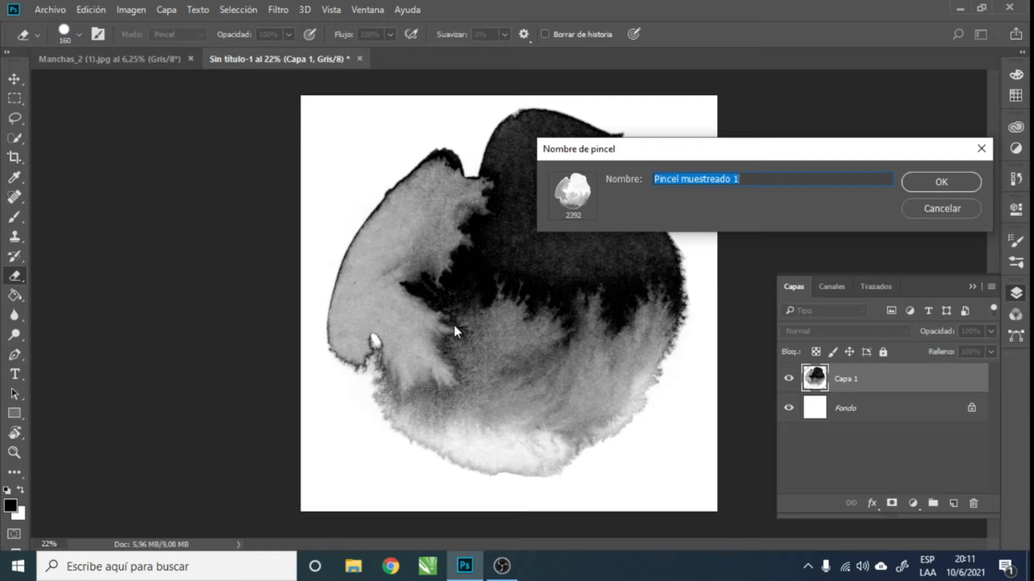
pyautogui.write('MANCHA DE TINTA_1')
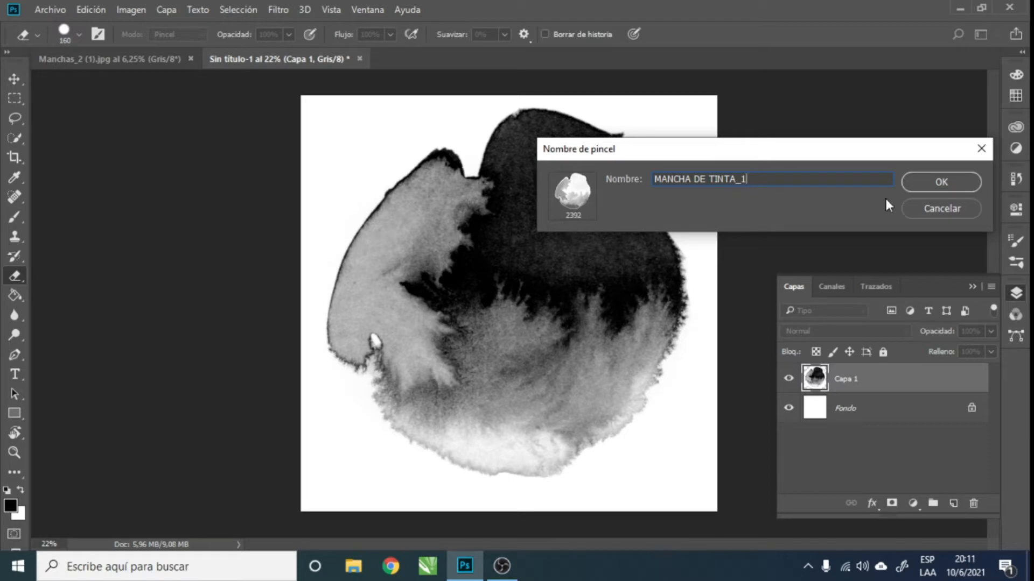
pyautogui.click(942, 182)
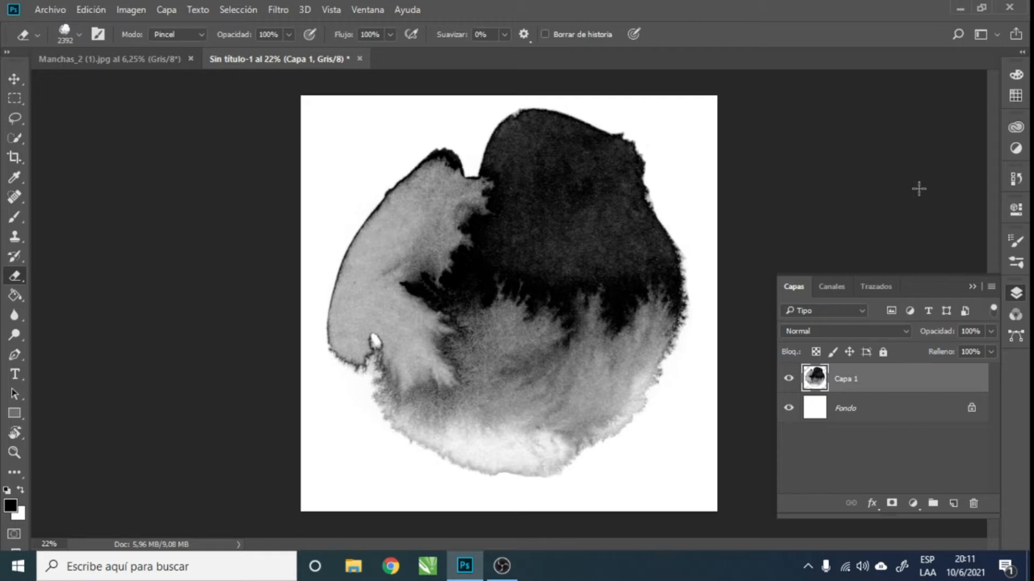
# Step: Create a new A4 document, 210 x 297 mm at 300 pixels/inch, in RGB colour with a white background
pyautogui.click(50, 9)
pyautogui.click(64, 27)
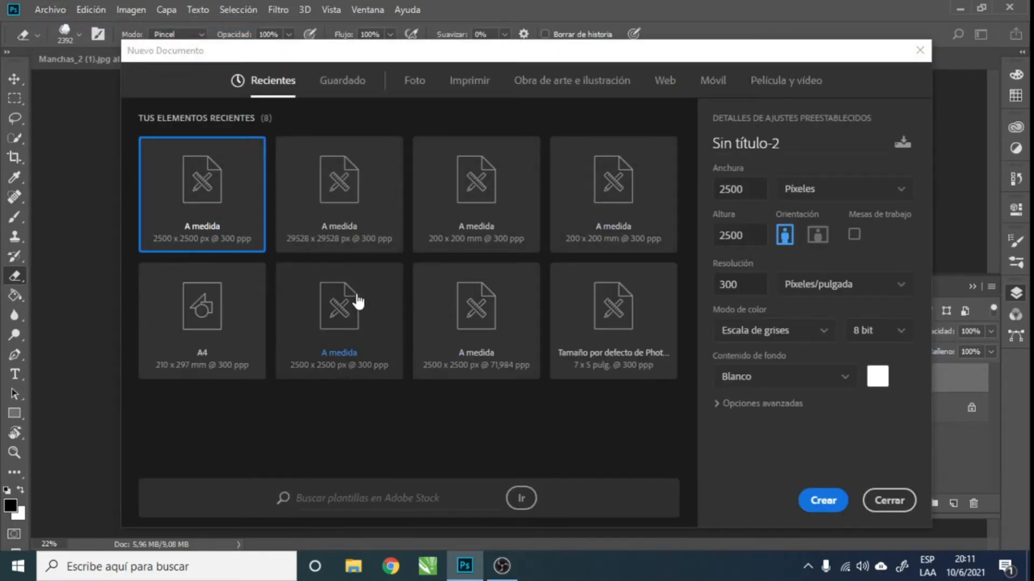
pyautogui.click(204, 330)
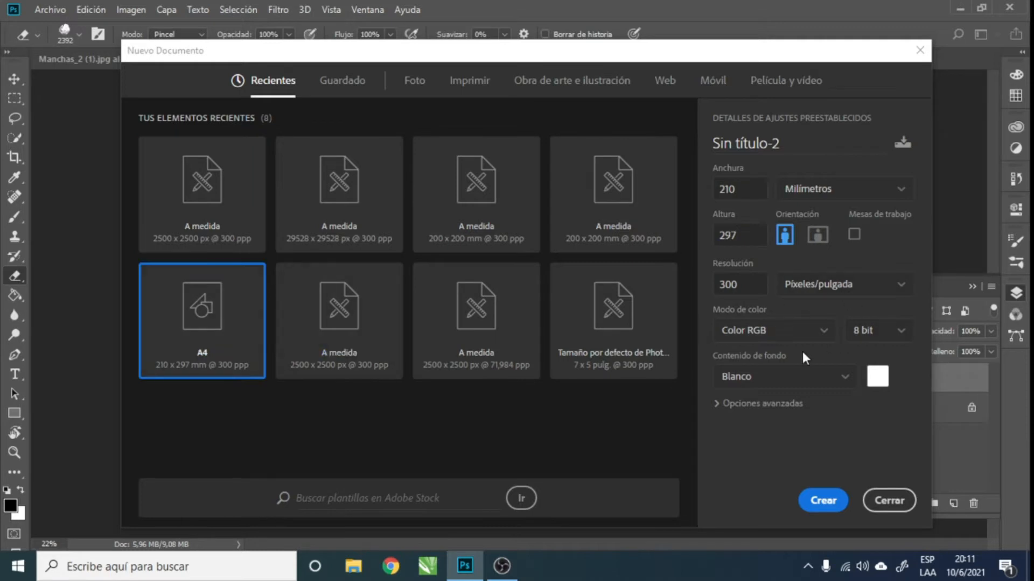
pyautogui.click(823, 500)
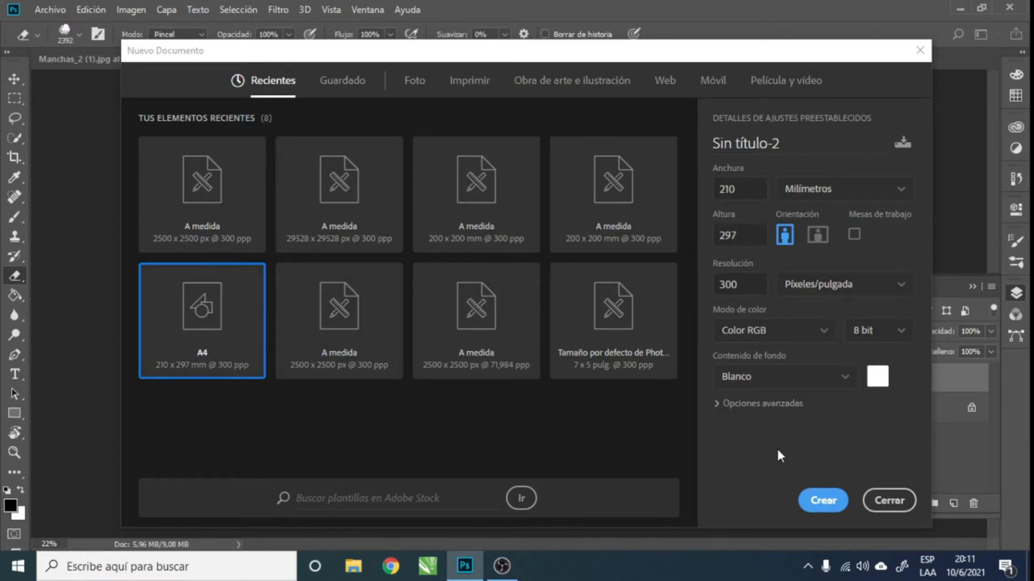
# Step: Choose the MANCHA DE TINTA_1 preset for the Brush tool
pyautogui.click(15, 218)
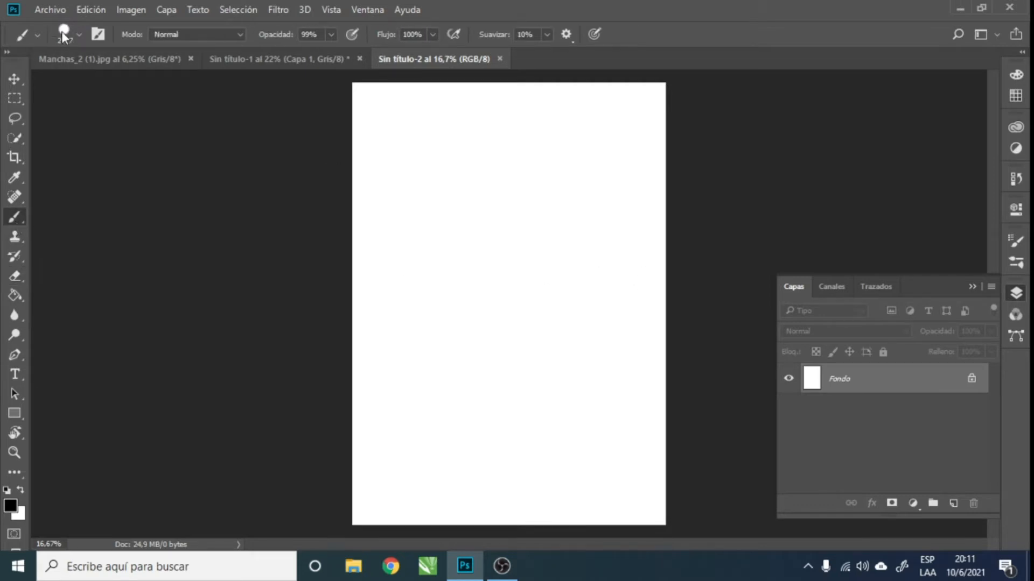
pyautogui.click(78, 36)
pyautogui.scroll(-5, 158, 237)
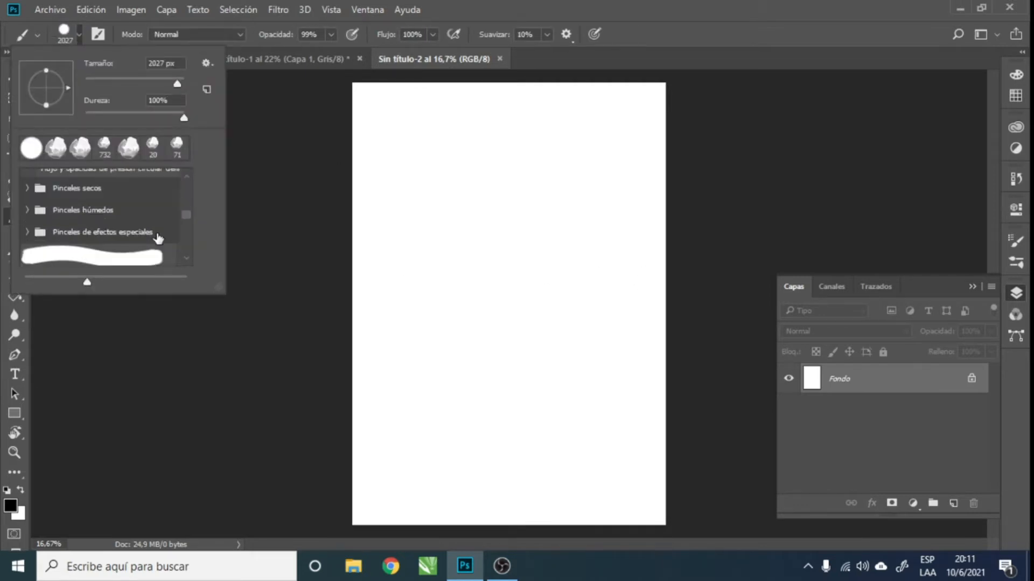
pyautogui.scroll(-6, 158, 237)
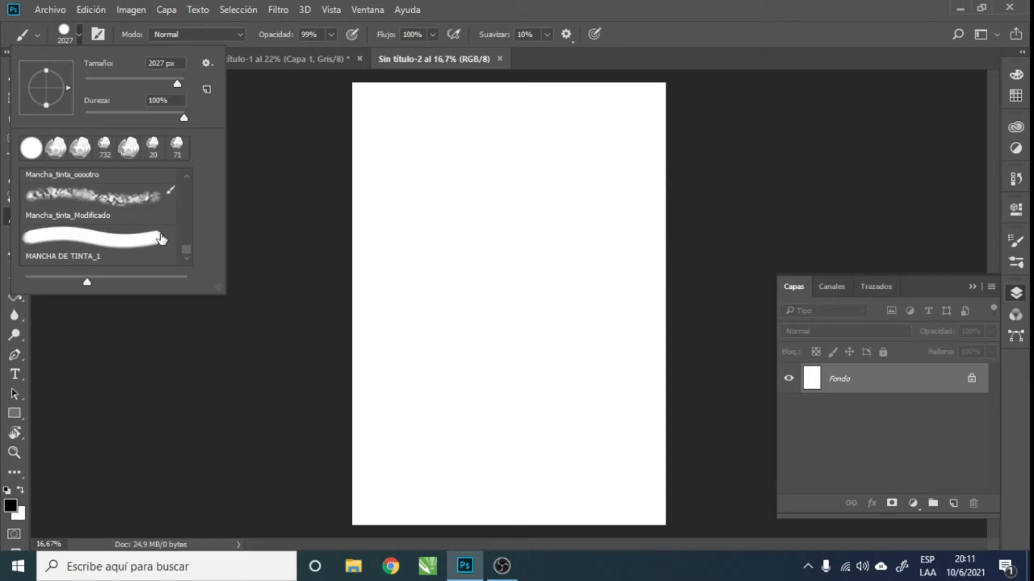
pyautogui.click(132, 246)
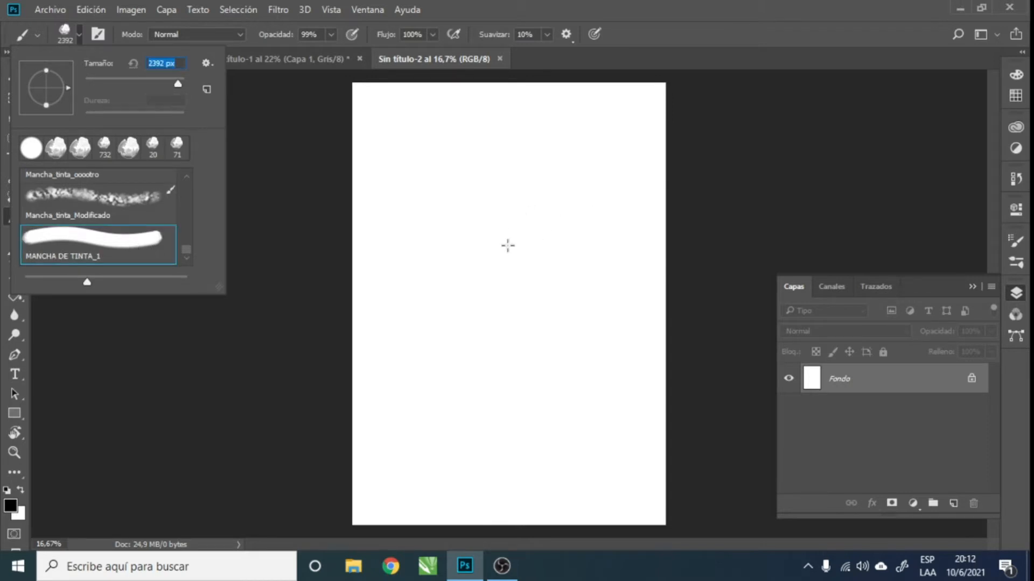
# Step: Stamp five separate black ink stains over the page at a 964 px brush size, and erase them
pyautogui.moveTo(506, 250); pyautogui.dragTo(407, 250)
pyautogui.click(463, 186)
pyautogui.click(558, 252)
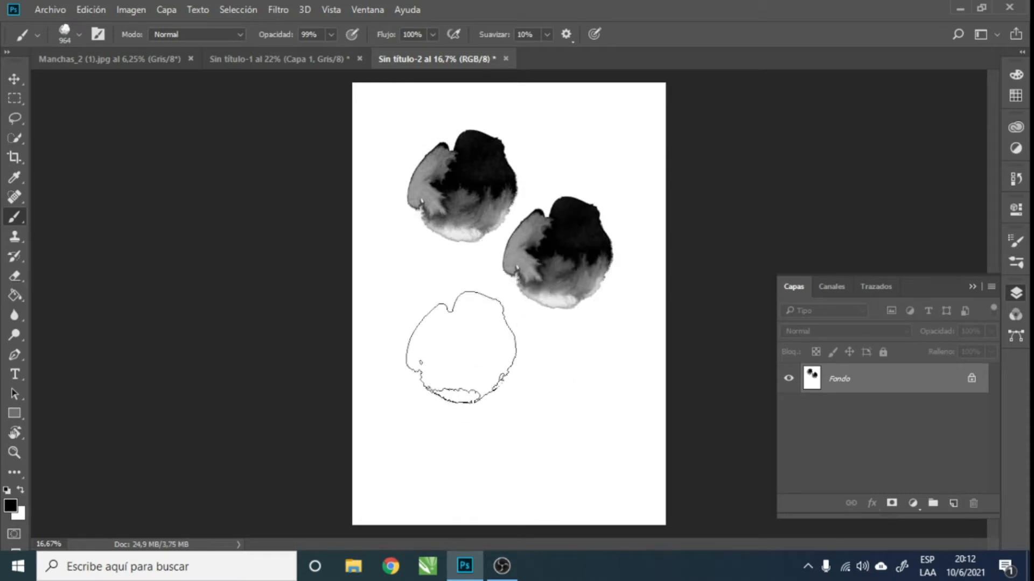
pyautogui.click(437, 323)
pyautogui.click(540, 390)
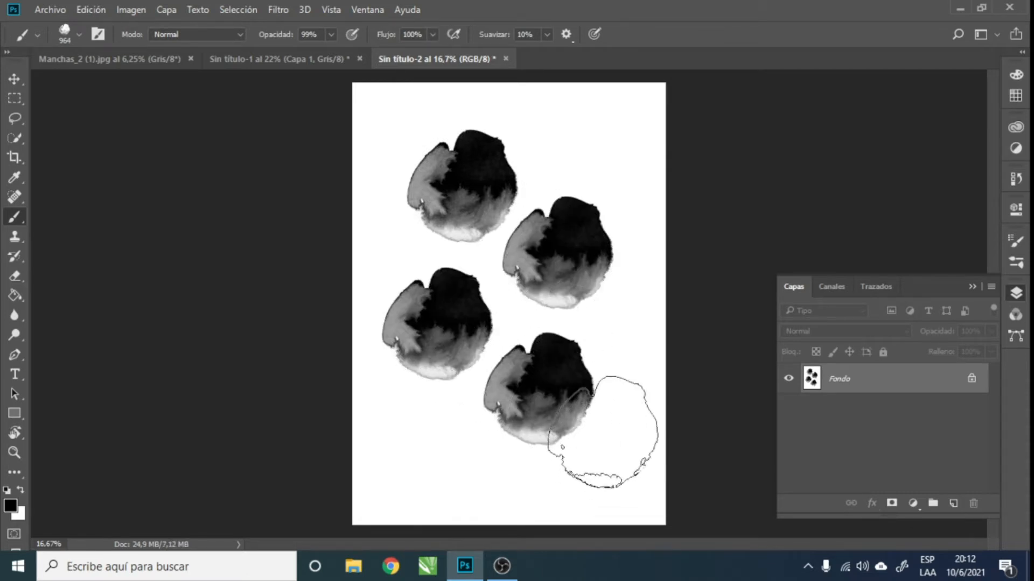
pyautogui.click(580, 140)
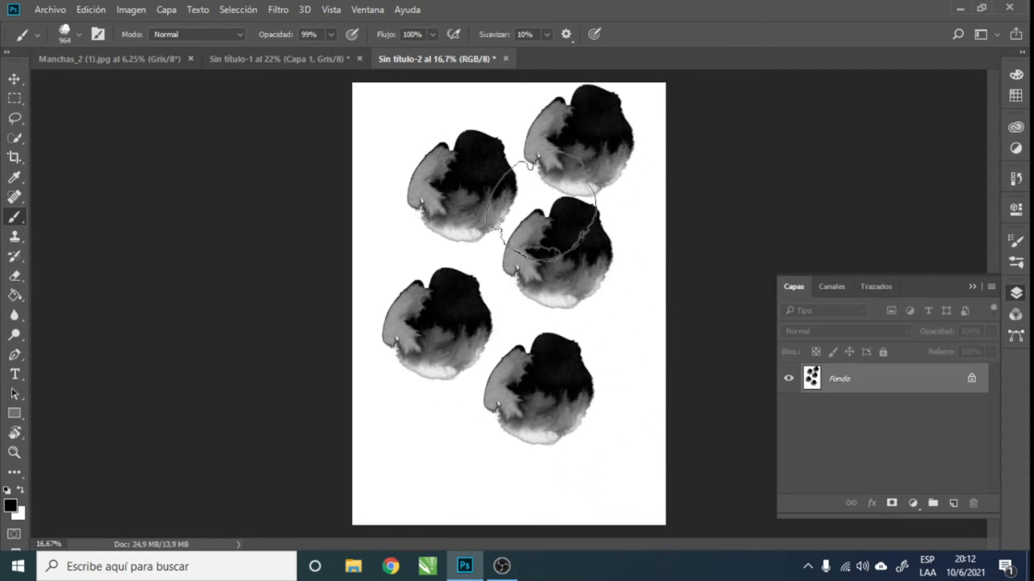
pyautogui.press('e')
pyautogui.moveTo(493, 167); pyautogui.dragTo(622, 228)
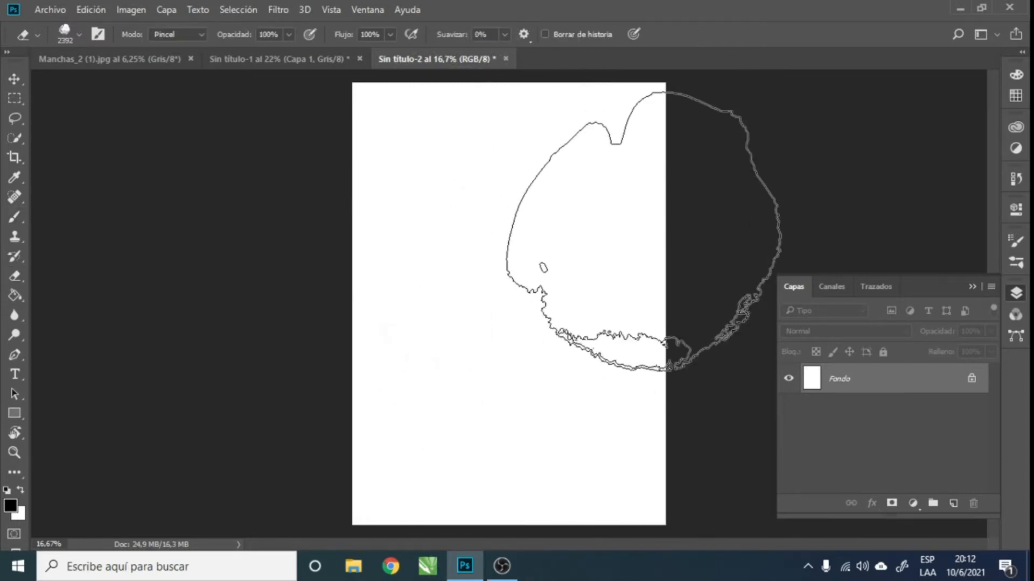
# Step: Paint a continuous S-shaped black stroke down the page with the 964 px stain brush, and undo it
pyautogui.press('b')
pyautogui.moveTo(533, 143)
pyautogui.mouseDown()
pyautogui.moveTo(469, 203)
pyautogui.moveTo(540, 400)
pyautogui.moveTo(418, 387)
pyautogui.moveTo(425, 347)
pyautogui.mouseUp()
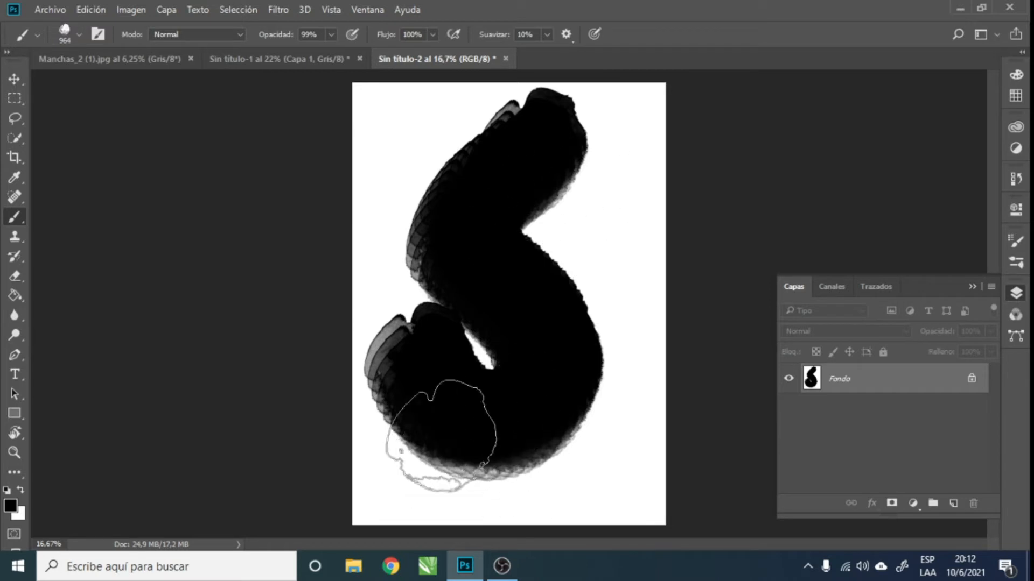
pyautogui.hotkey('ctrl', 'z')
# Step: Paint looping black strokes across the page with a smaller stain brush, and erase them
pyautogui.moveTo(501, 176); pyautogui.dragTo(466, 172)
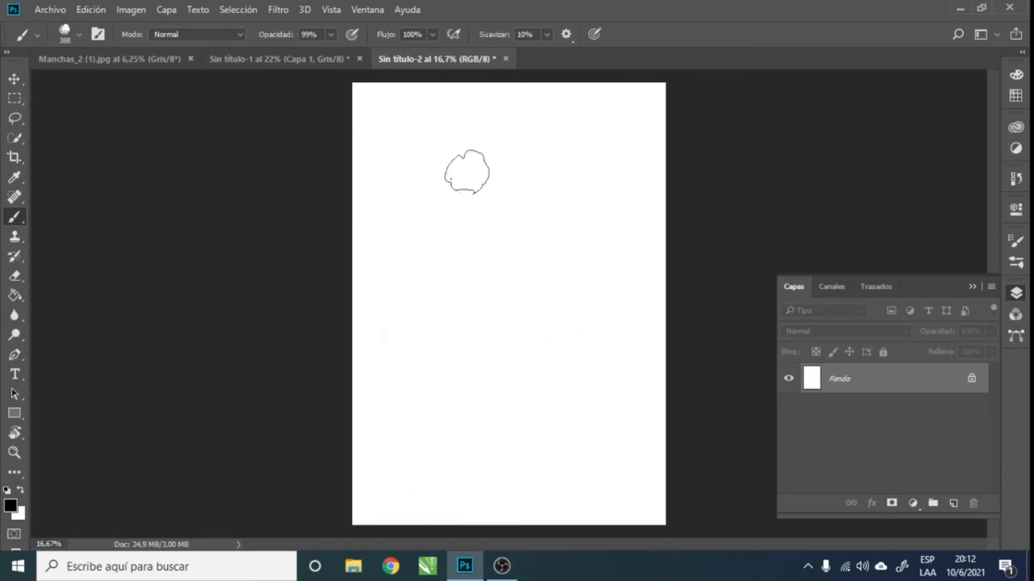
pyautogui.moveTo(443, 128)
pyautogui.mouseDown()
pyautogui.moveTo(510, 195)
pyautogui.moveTo(450, 373)
pyautogui.moveTo(429, 272)
pyautogui.moveTo(389, 299)
pyautogui.moveTo(634, 248)
pyautogui.moveTo(535, 357)
pyautogui.moveTo(526, 224)
pyautogui.mouseUp()
pyautogui.press('e')
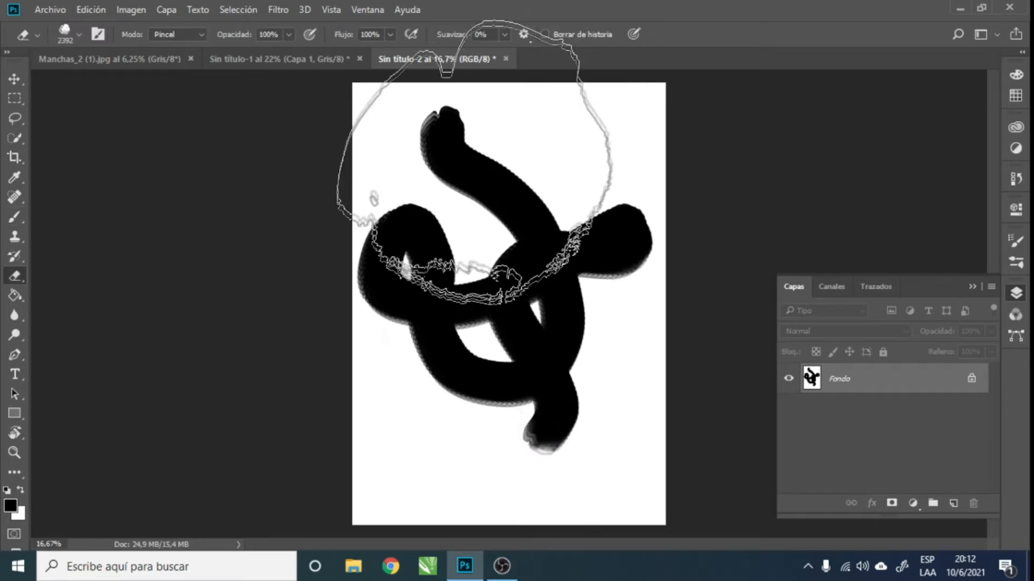
pyautogui.moveTo(508, 161)
pyautogui.mouseDown()
pyautogui.moveTo(651, 215)
pyautogui.moveTo(453, 334)
pyautogui.mouseUp()
# Step: Set the foreground colour to blue #2f7795 and enlarge the stain brush to 1024 px
pyautogui.press('b')
pyautogui.click(10, 506)
pyautogui.click(440, 210)
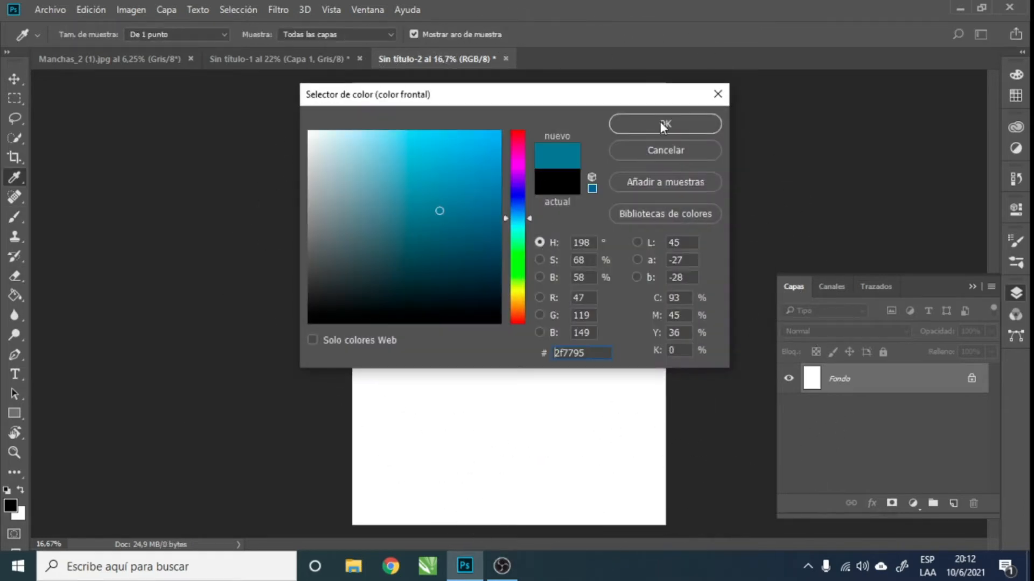
pyautogui.click(661, 124)
pyautogui.press(']')
pyautogui.press(']')
pyautogui.press(']')
pyautogui.press(']')
pyautogui.press(']')
pyautogui.press(']')
pyautogui.press(']')
# Step: Try the blue stain brush with single stamps and a freehand stroke on the page, and erase them
pyautogui.click(519, 240)
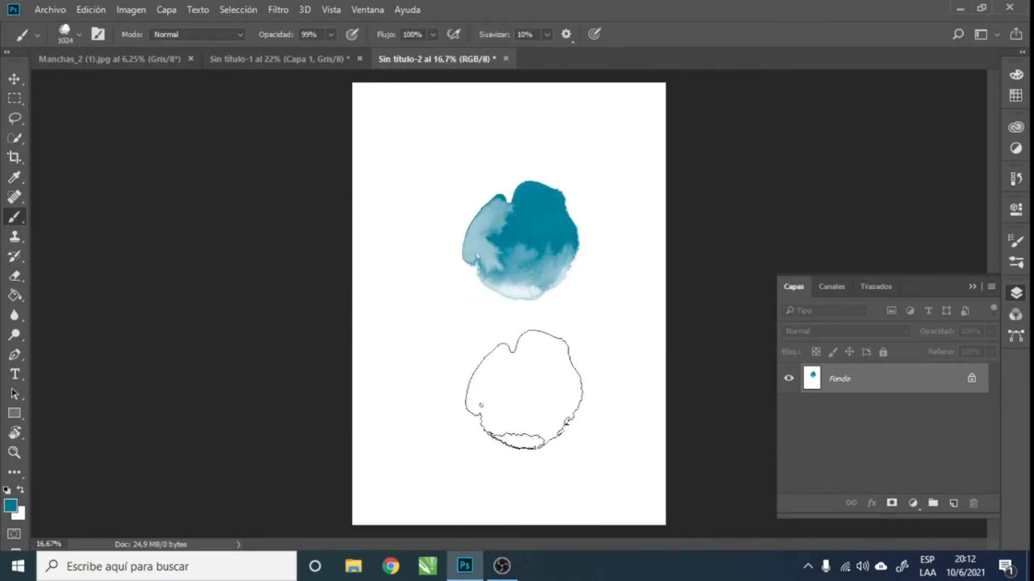
pyautogui.click(523, 389)
pyautogui.moveTo(417, 178)
pyautogui.mouseDown()
pyautogui.moveTo(459, 234)
pyautogui.moveTo(519, 392)
pyautogui.mouseUp()
pyautogui.press('e')
pyautogui.moveTo(392, 138)
pyautogui.mouseDown()
pyautogui.moveTo(628, 308)
pyautogui.moveTo(492, 447)
pyautogui.mouseUp()
# Step: Stamp four separate blue stains over the upper two thirds of the page, and erase them
pyautogui.press('b')
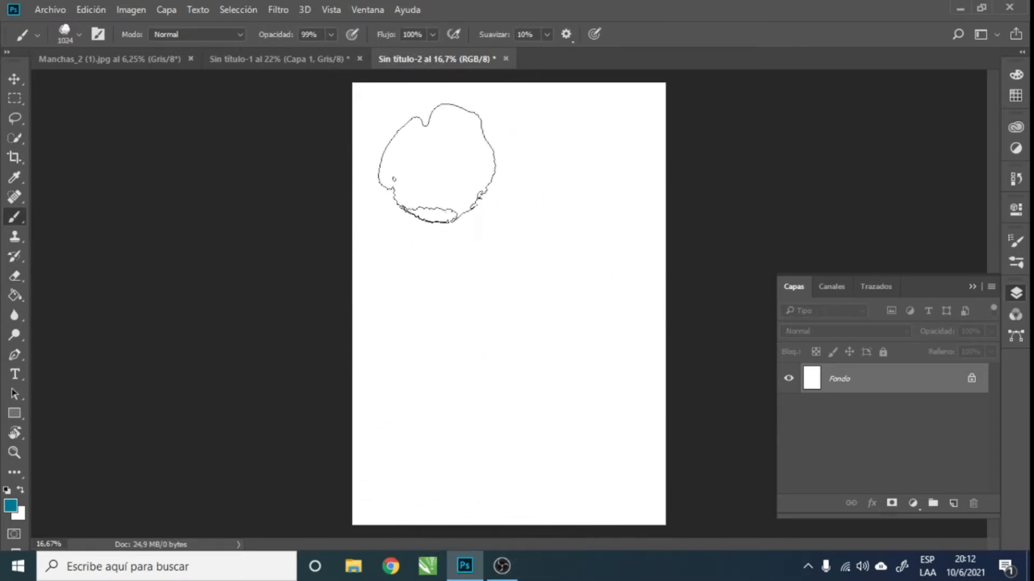
pyautogui.click(435, 164)
pyautogui.click(565, 173)
pyautogui.click(472, 302)
pyautogui.click(596, 331)
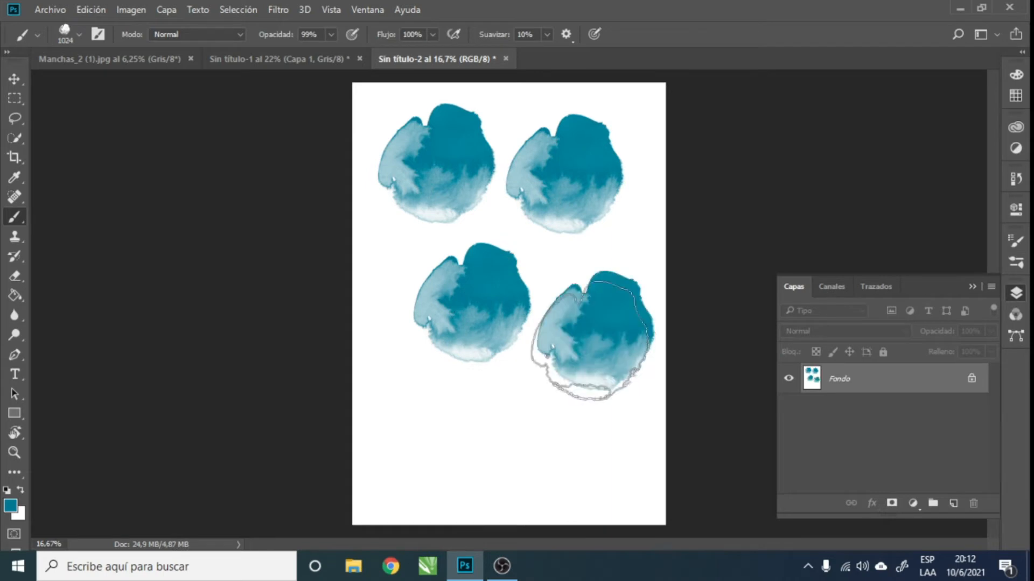
pyautogui.press('e')
pyautogui.moveTo(425, 145)
pyautogui.mouseDown()
pyautogui.moveTo(587, 191)
pyautogui.moveTo(637, 347)
pyautogui.moveTo(560, 316)
pyautogui.mouseUp()
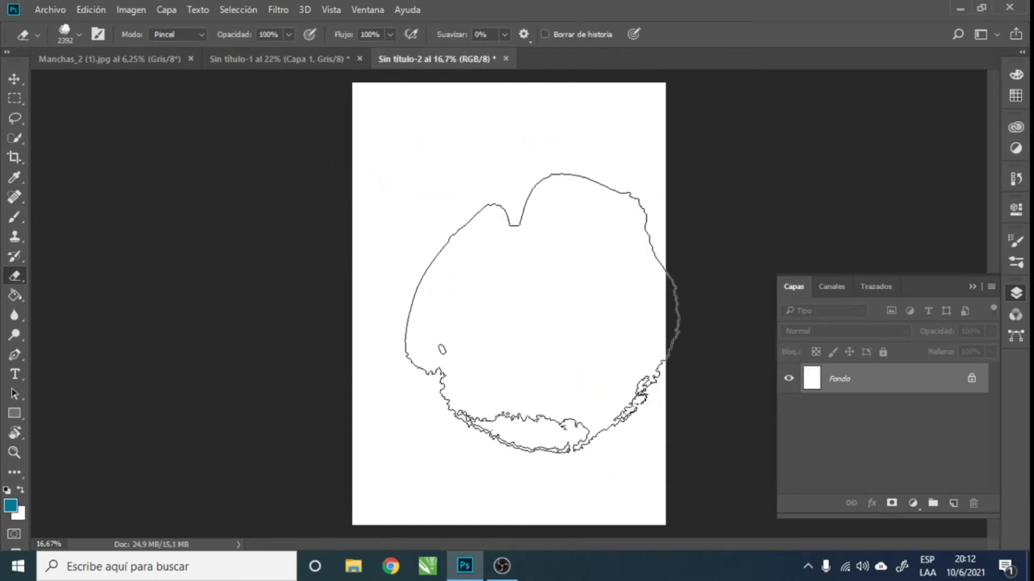
# Step: Paint one long wavy blue stroke from the upper part of the page to the bottom, and undo it
pyautogui.press('b')
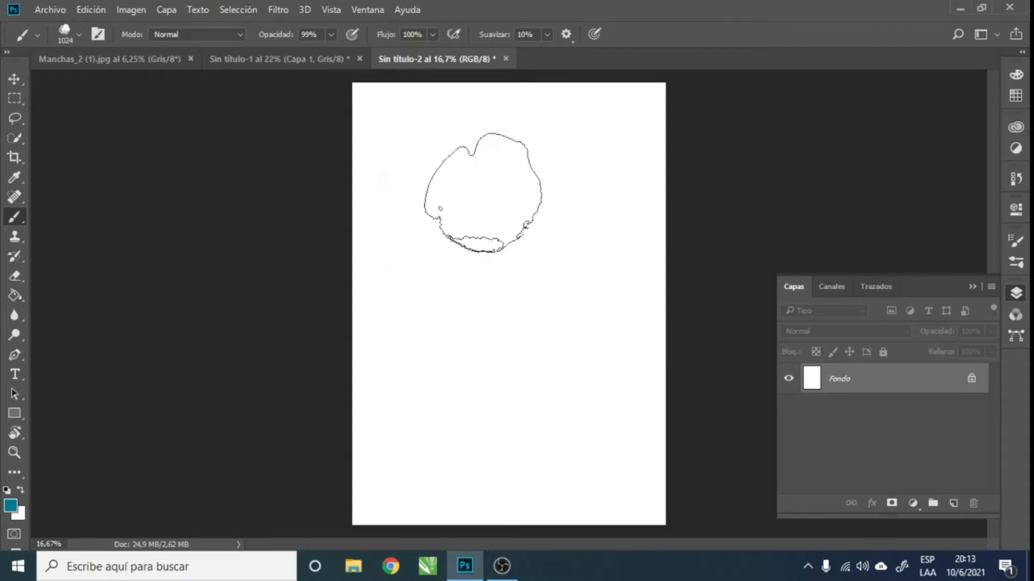
pyautogui.moveTo(463, 177)
pyautogui.mouseDown()
pyautogui.moveTo(600, 256)
pyautogui.moveTo(518, 465)
pyautogui.mouseUp()
pyautogui.hotkey('ctrl', 'z')
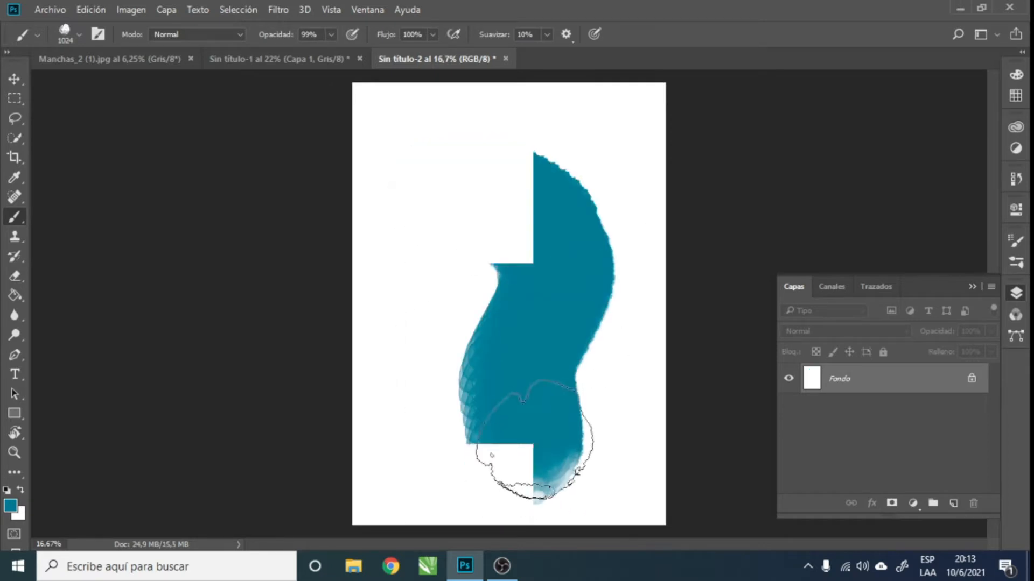
# Step: Reset the colours to default black and white, and show the brush settings as a floating window
pyautogui.press('d')
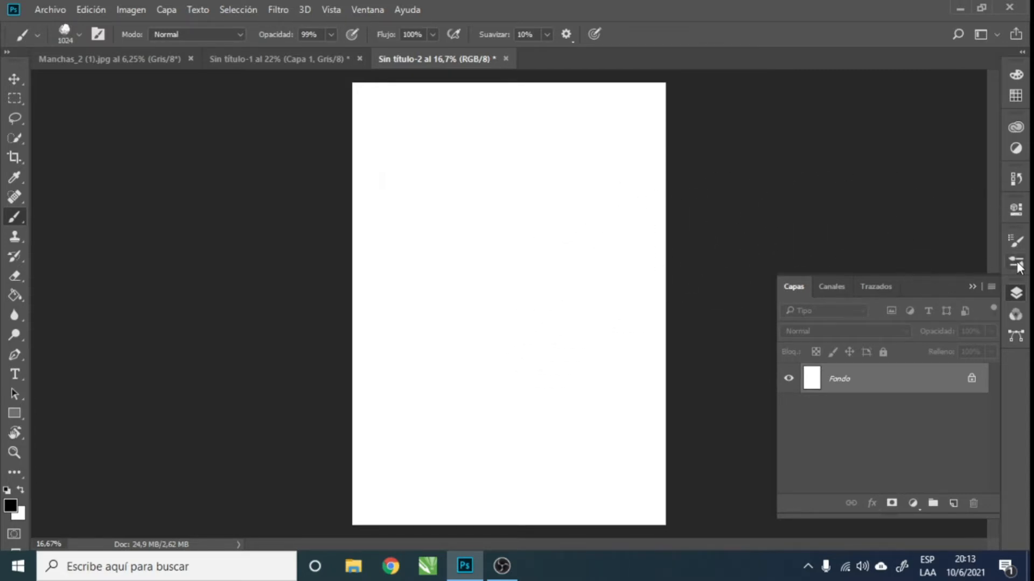
pyautogui.click(1015, 245)
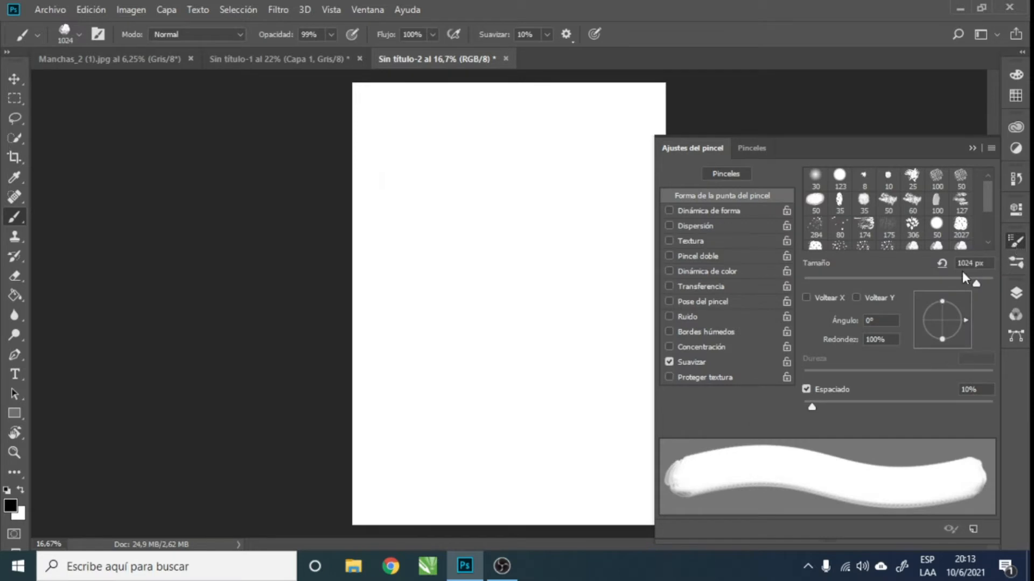
pyautogui.click(364, 11)
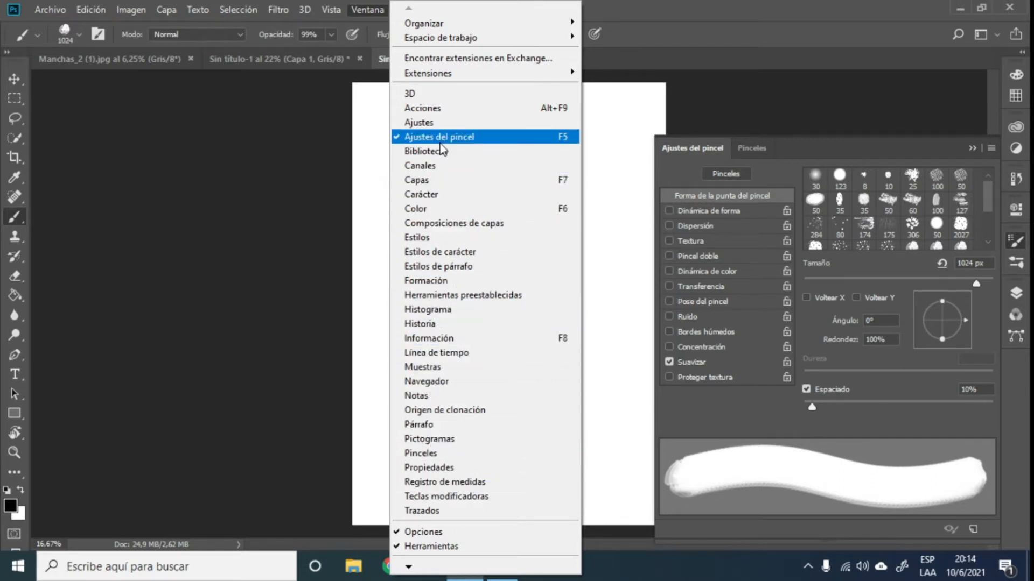
pyautogui.click(460, 138)
pyautogui.moveTo(840, 133); pyautogui.dragTo(838, 108)
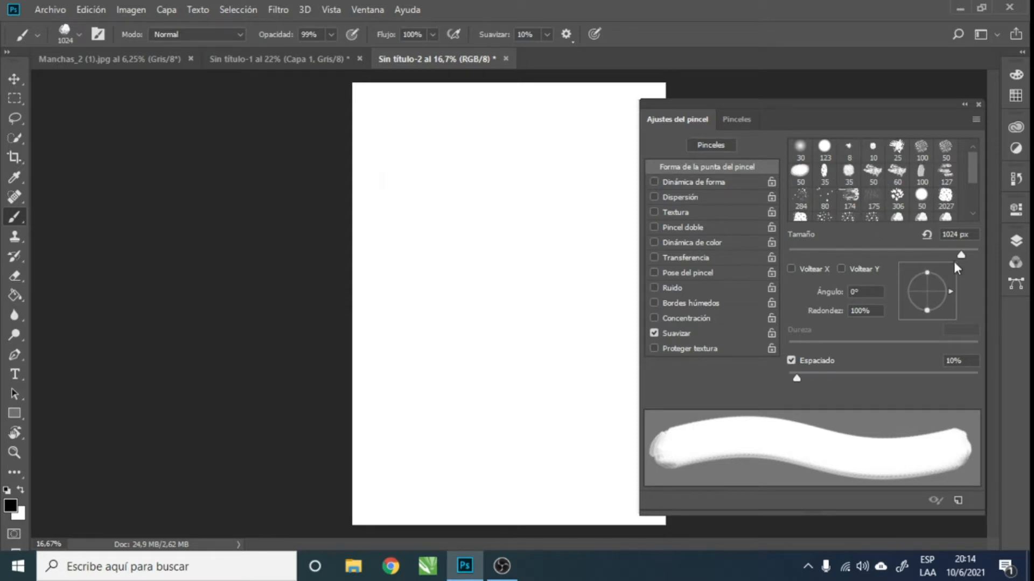
# Step: Set the brush tip to 59 px, 0° angle and 46% spacing, after trying 122% spacing and a 14° angle
pyautogui.moveTo(961, 253)
pyautogui.mouseDown()
pyautogui.moveTo(791, 243)
pyautogui.moveTo(844, 249)
pyautogui.mouseUp()
pyautogui.moveTo(797, 376)
pyautogui.mouseDown()
pyautogui.moveTo(909, 383)
pyautogui.moveTo(895, 384)
pyautogui.mouseUp()
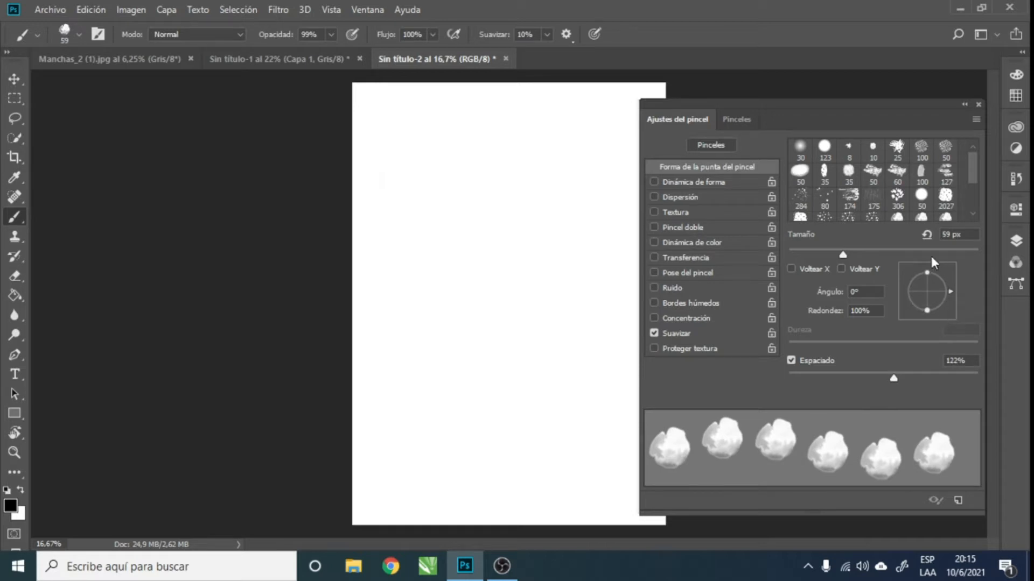
pyautogui.moveTo(954, 295)
pyautogui.mouseDown()
pyautogui.moveTo(940, 271)
pyautogui.moveTo(922, 270)
pyautogui.moveTo(944, 271)
pyautogui.moveTo(954, 300)
pyautogui.moveTo(941, 272)
pyautogui.moveTo(953, 291)
pyautogui.moveTo(926, 286)
pyautogui.moveTo(927, 266)
pyautogui.moveTo(924, 291)
pyautogui.moveTo(922, 269)
pyautogui.moveTo(950, 283)
pyautogui.moveTo(948, 296)
pyautogui.moveTo(950, 283)
pyautogui.mouseUp()
pyautogui.click(827, 296)
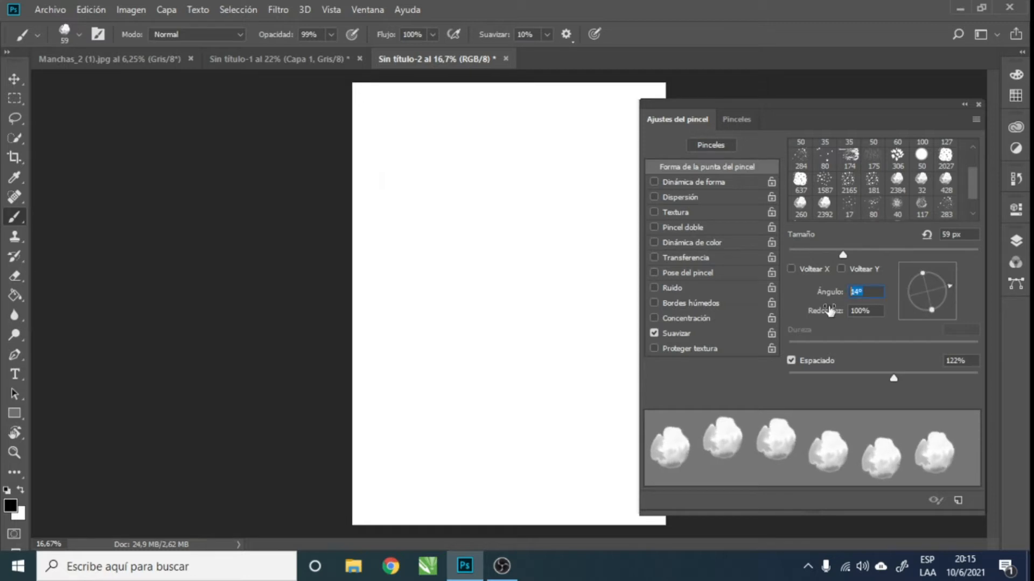
pyautogui.write('0')
pyautogui.press('Return')
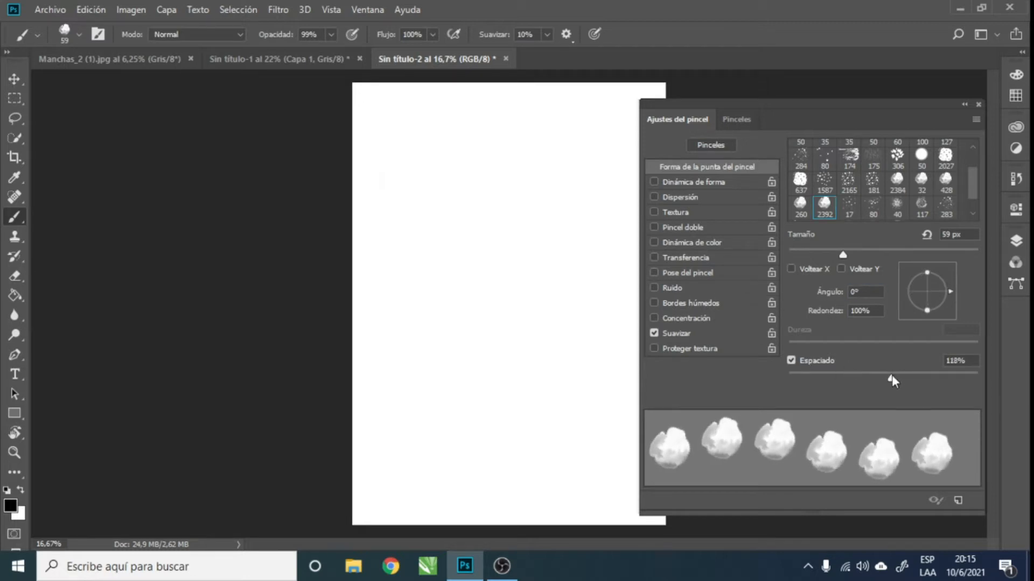
pyautogui.moveTo(891, 374)
pyautogui.mouseDown()
pyautogui.moveTo(820, 374)
pyautogui.moveTo(902, 373)
pyautogui.moveTo(787, 373)
pyautogui.moveTo(955, 380)
pyautogui.moveTo(784, 367)
pyautogui.moveTo(803, 380)
pyautogui.moveTo(781, 381)
pyautogui.moveTo(845, 383)
pyautogui.moveTo(823, 404)
pyautogui.mouseUp()
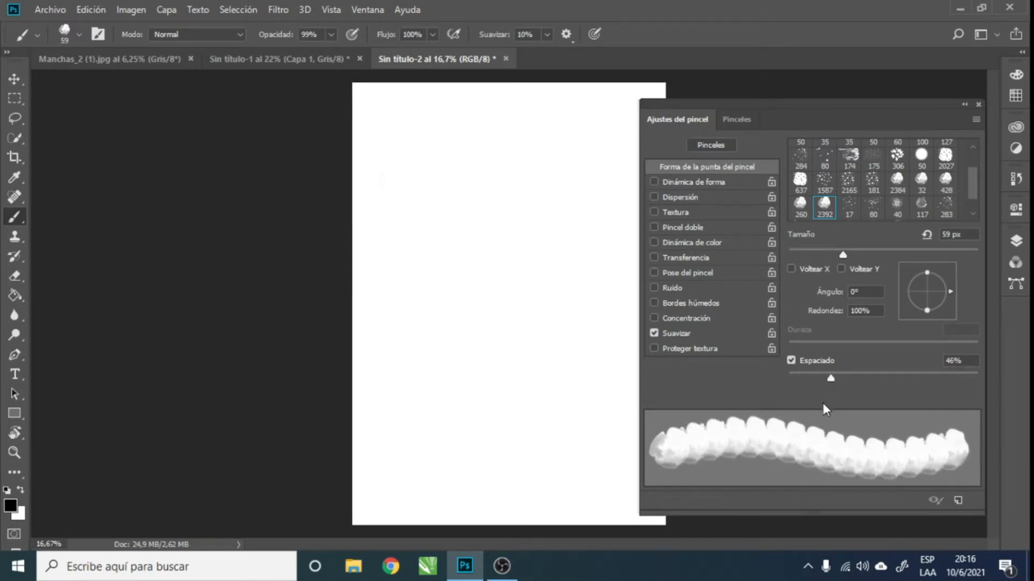
# Step: Enable Shape Dynamics with 81% size jitter, Pen Pressure as the size control and a 16% minimum diameter
pyautogui.click(691, 182)
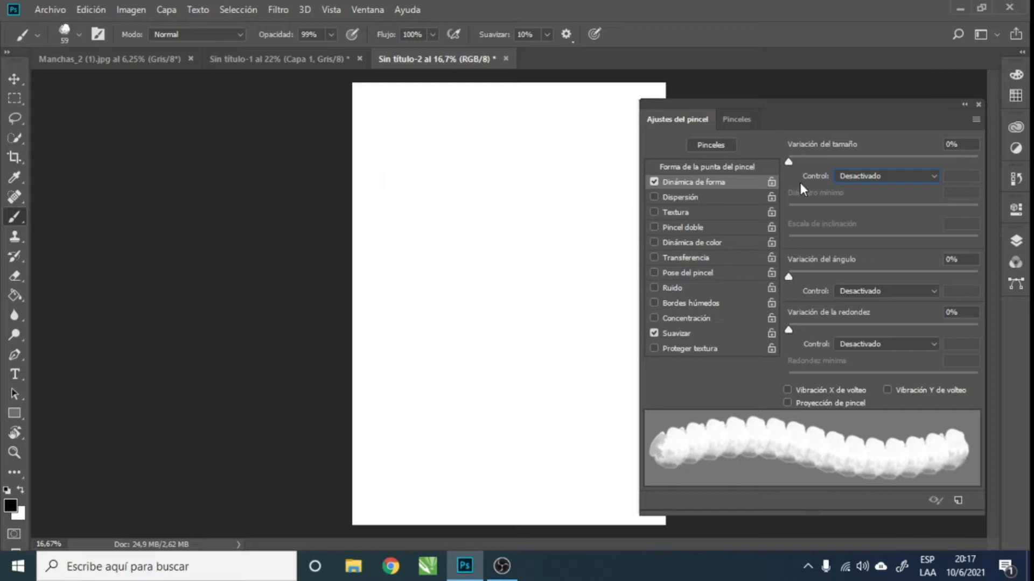
pyautogui.moveTo(789, 161); pyautogui.dragTo(942, 176)
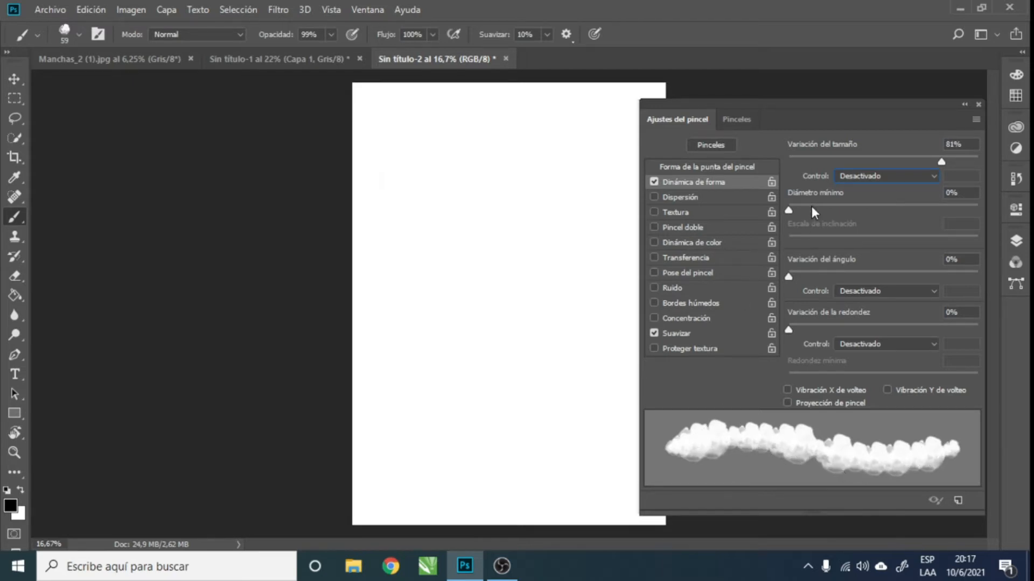
pyautogui.click(900, 175)
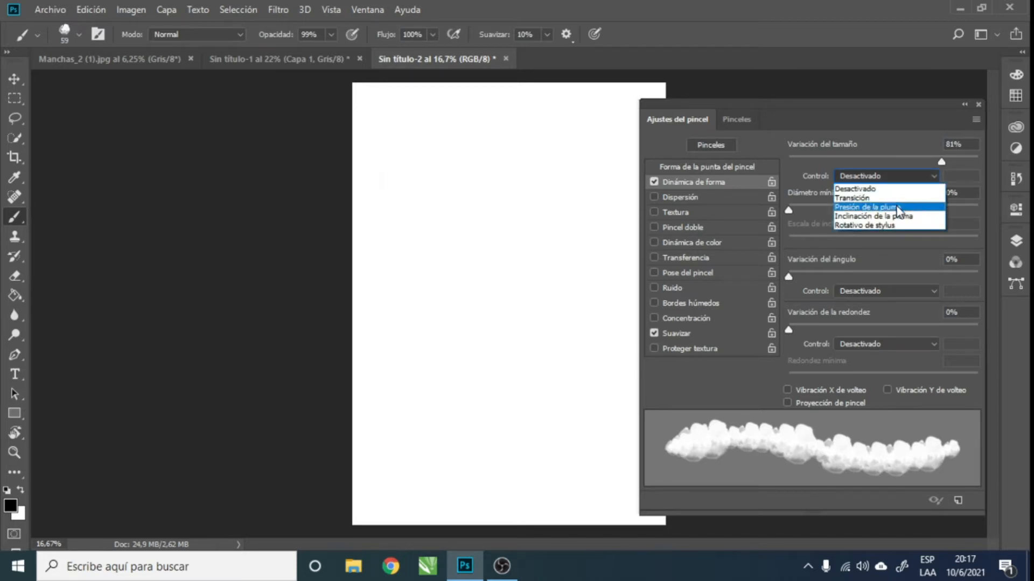
pyautogui.click(897, 208)
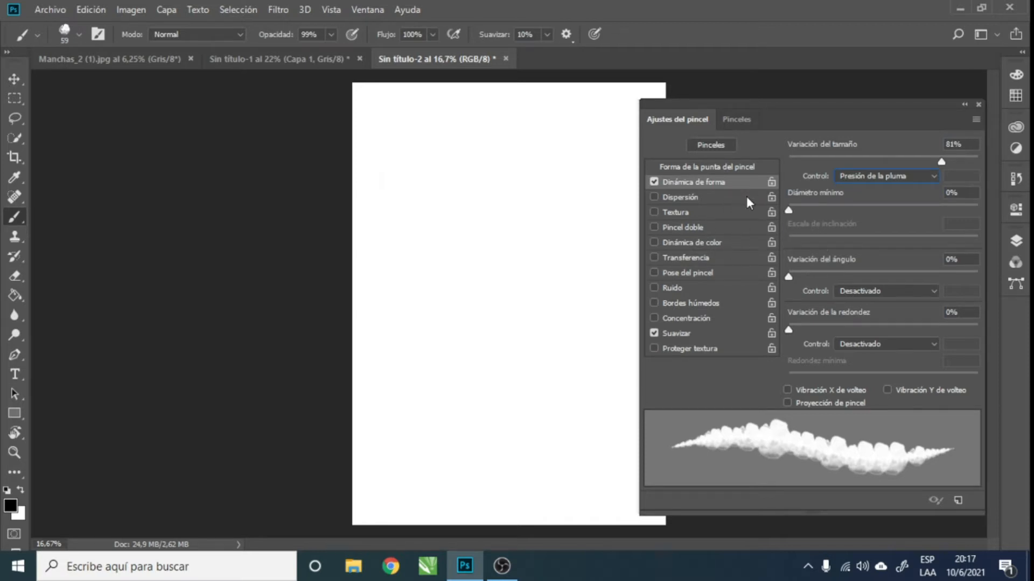
pyautogui.moveTo(790, 211)
pyautogui.mouseDown()
pyautogui.moveTo(896, 211)
pyautogui.moveTo(822, 205)
pyautogui.moveTo(792, 214)
pyautogui.moveTo(857, 225)
pyautogui.moveTo(894, 212)
pyautogui.moveTo(871, 205)
pyautogui.moveTo(954, 211)
pyautogui.mouseUp()
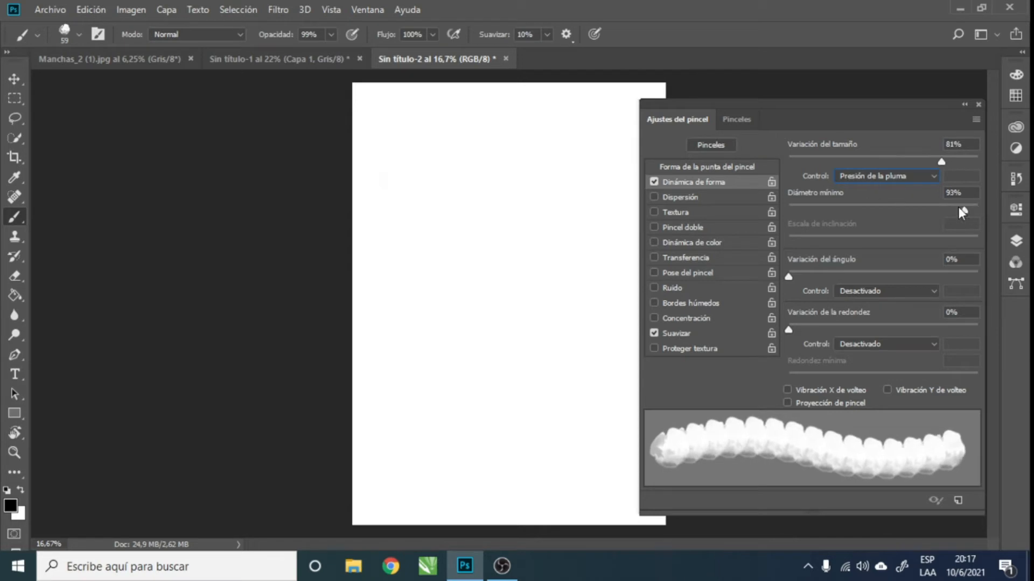
pyautogui.moveTo(824, 207)
pyautogui.mouseDown()
pyautogui.moveTo(802, 209)
pyautogui.moveTo(820, 208)
pyautogui.moveTo(814, 216)
pyautogui.mouseUp()
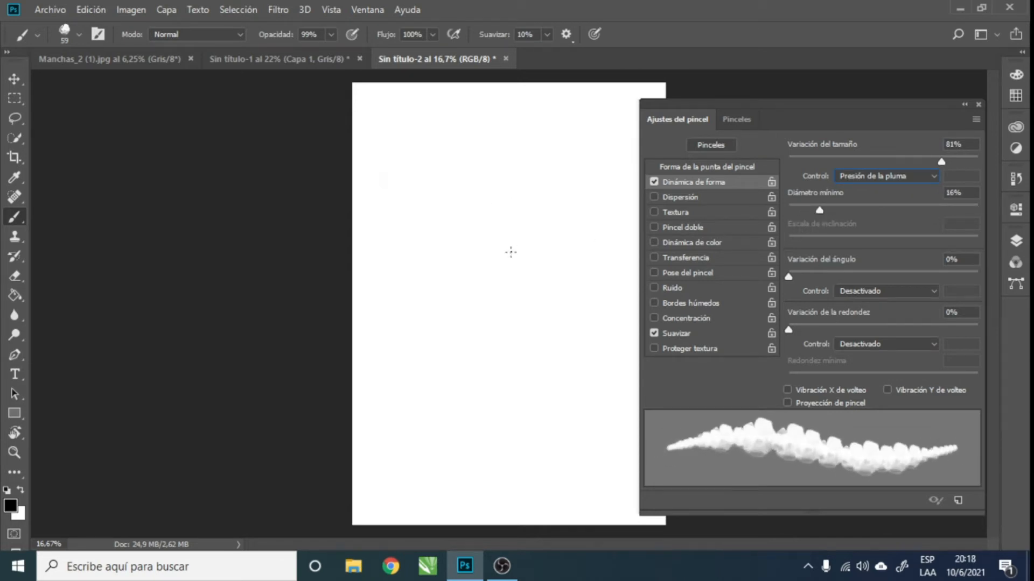
# Step: Enlarge the stain brush to 807 px and reduce the size jitter to 0%
pyautogui.moveTo(502, 247); pyautogui.dragTo(517, 248)
pyautogui.moveTo(496, 182)
pyautogui.mouseDown()
pyautogui.moveTo(512, 218)
pyautogui.moveTo(531, 222)
pyautogui.mouseUp()
pyautogui.moveTo(939, 161); pyautogui.dragTo(764, 151)
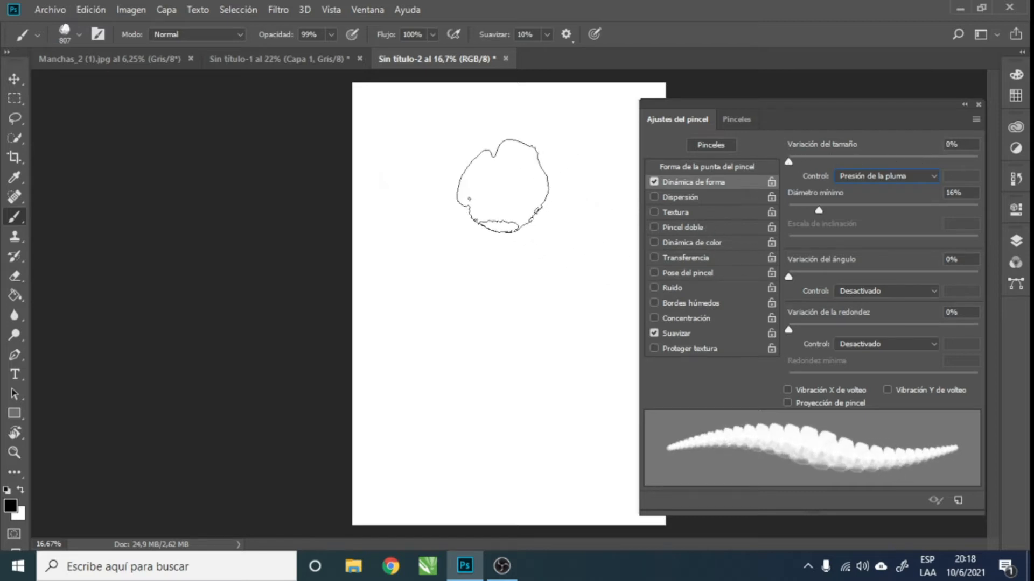
# Step: Reduce the brush to 450 px and paint two tapering black strokes down the middle of the page
pyautogui.moveTo(505, 192)
pyautogui.mouseDown()
pyautogui.moveTo(503, 178)
pyautogui.moveTo(473, 185)
pyautogui.moveTo(493, 202)
pyautogui.moveTo(529, 201)
pyautogui.mouseUp()
pyautogui.moveTo(538, 134)
pyautogui.mouseDown()
pyautogui.moveTo(480, 215)
pyautogui.moveTo(464, 257)
pyautogui.moveTo(465, 338)
pyautogui.moveTo(500, 422)
pyautogui.mouseUp()
pyautogui.moveTo(580, 155)
pyautogui.mouseDown()
pyautogui.moveTo(561, 189)
pyautogui.moveTo(547, 277)
pyautogui.moveTo(554, 392)
pyautogui.mouseUp()
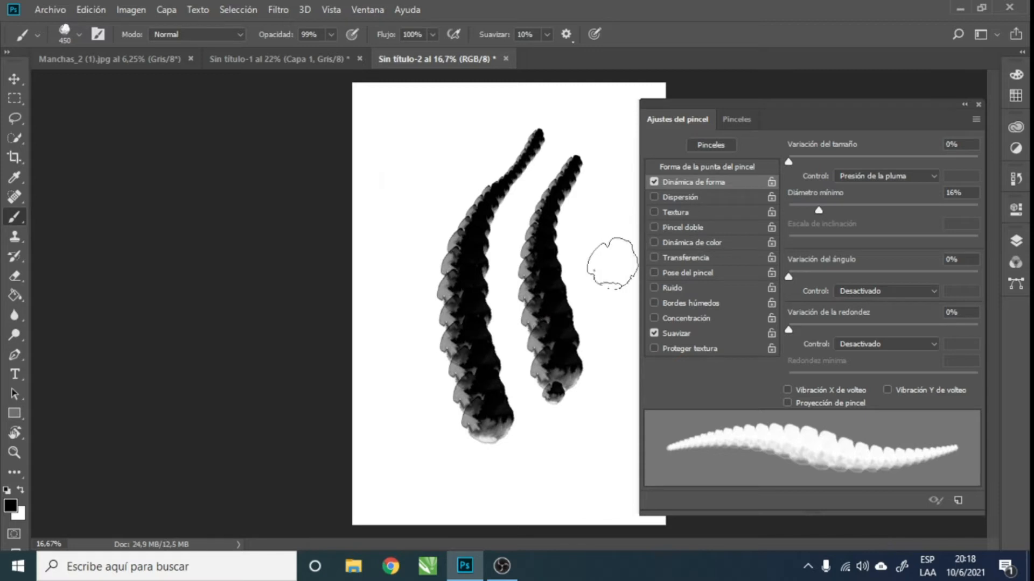
# Step: Reduce the brush spacing to its minimum and paint solid black strokes on either side of the textured ones
pyautogui.click(702, 163)
pyautogui.moveTo(796, 376)
pyautogui.mouseDown()
pyautogui.moveTo(831, 376)
pyautogui.moveTo(788, 378)
pyautogui.mouseUp()
pyautogui.click(710, 182)
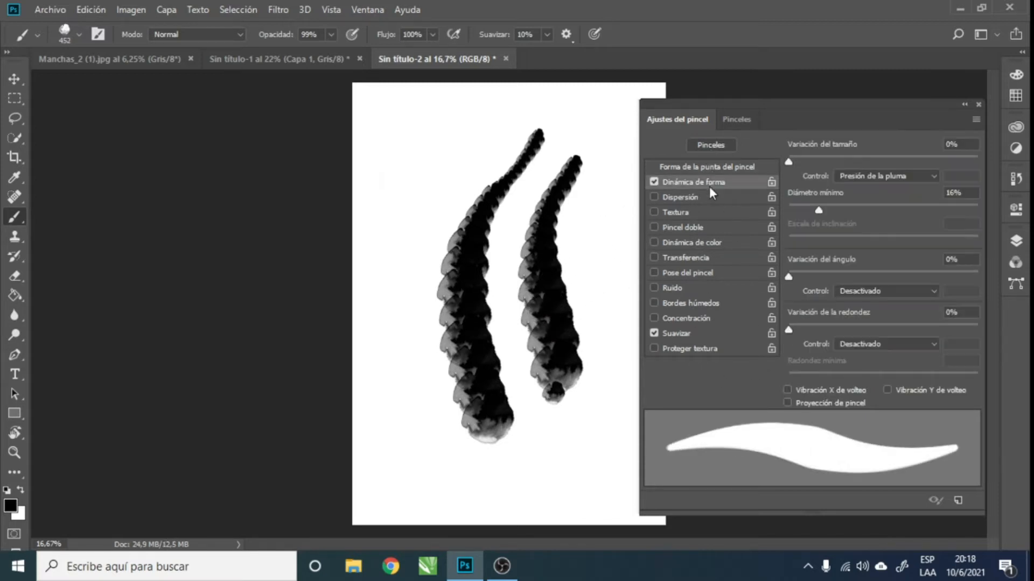
pyautogui.moveTo(437, 135)
pyautogui.mouseDown()
pyautogui.moveTo(386, 241)
pyautogui.moveTo(417, 453)
pyautogui.mouseUp()
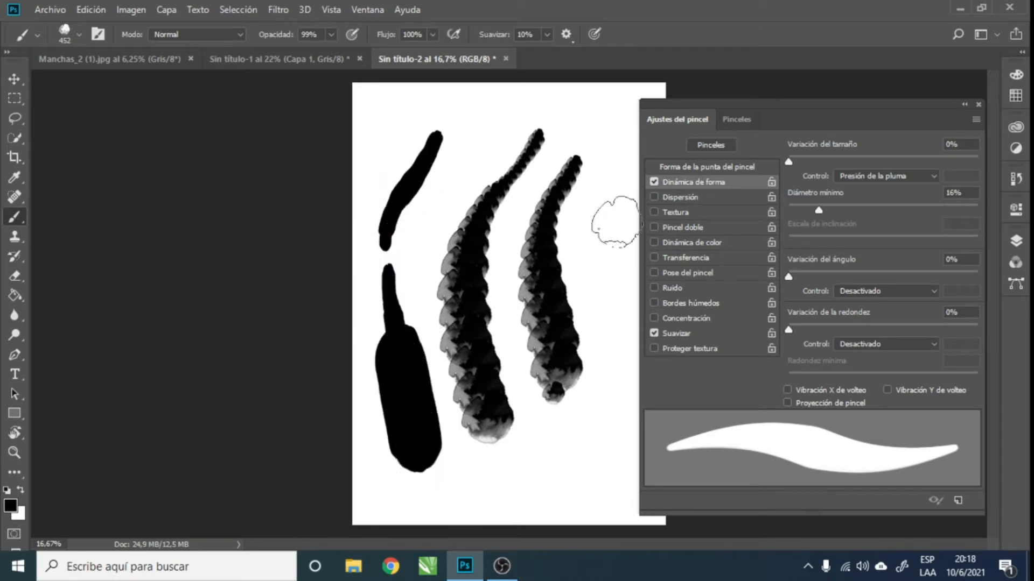
pyautogui.moveTo(604, 197)
pyautogui.mouseDown()
pyautogui.moveTo(611, 350)
pyautogui.moveTo(608, 410)
pyautogui.mouseUp()
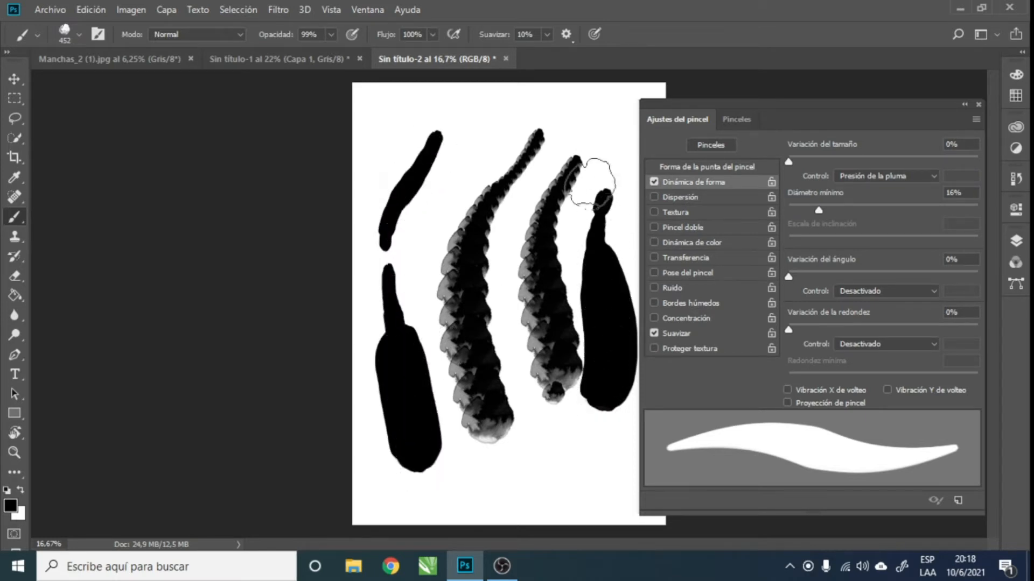
# Step: Clear all the test strokes from the page
pyautogui.moveTo(544, 164)
pyautogui.mouseDown()
pyautogui.moveTo(507, 264)
pyautogui.moveTo(521, 351)
pyautogui.moveTo(558, 255)
pyautogui.moveTo(554, 212)
pyautogui.moveTo(571, 197)
pyautogui.moveTo(514, 371)
pyautogui.moveTo(436, 336)
pyautogui.moveTo(442, 401)
pyautogui.moveTo(511, 261)
pyautogui.mouseUp()
pyautogui.press('e')
pyautogui.hotkey('ctrl', 'z')
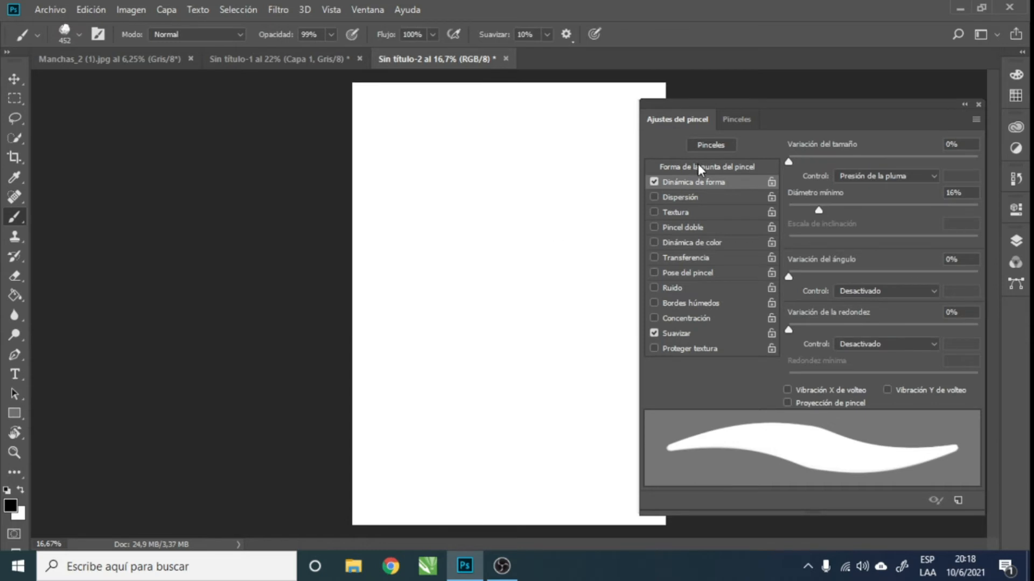
# Step: Set the brush tip spacing to 69%
pyautogui.click(698, 166)
pyautogui.moveTo(794, 377); pyautogui.dragTo(853, 380)
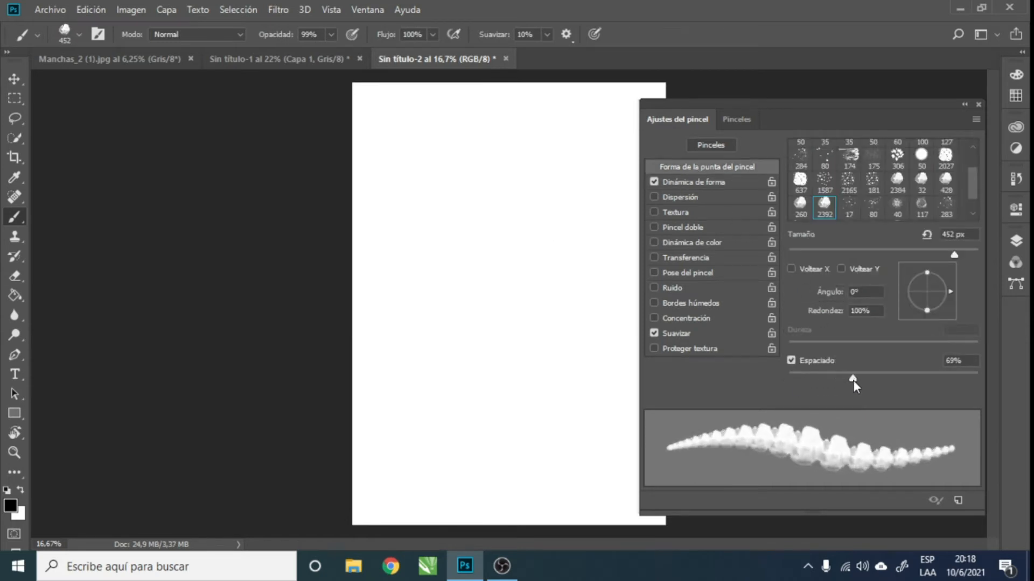
# Step: Set the brush's angle jitter to 48% in the shape dynamics and stamp scattered dabs across the page
pyautogui.click(721, 182)
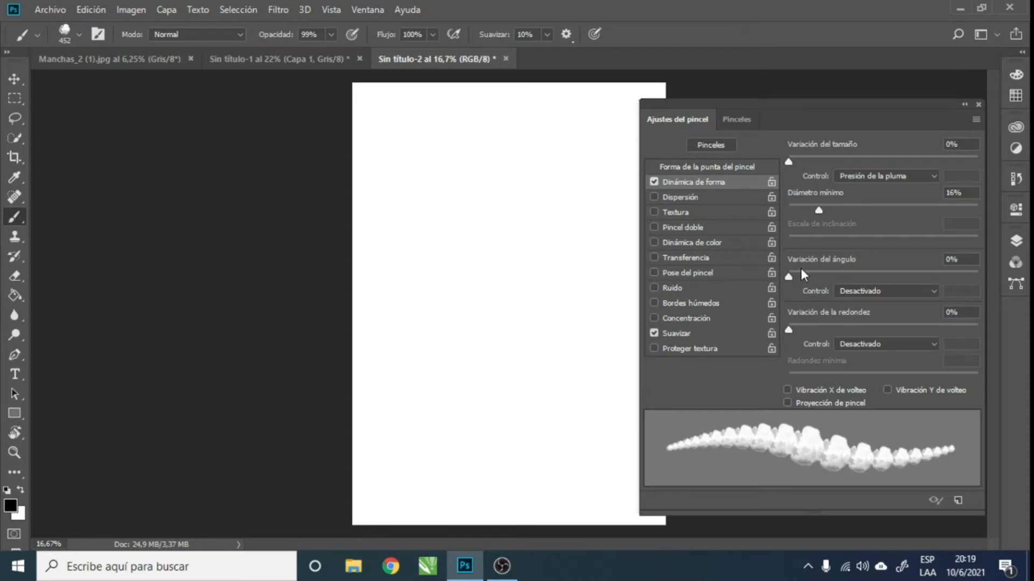
pyautogui.moveTo(794, 276)
pyautogui.mouseDown()
pyautogui.moveTo(878, 280)
pyautogui.moveTo(805, 286)
pyautogui.moveTo(884, 280)
pyautogui.moveTo(847, 291)
pyautogui.moveTo(815, 279)
pyautogui.moveTo(878, 286)
pyautogui.mouseUp()
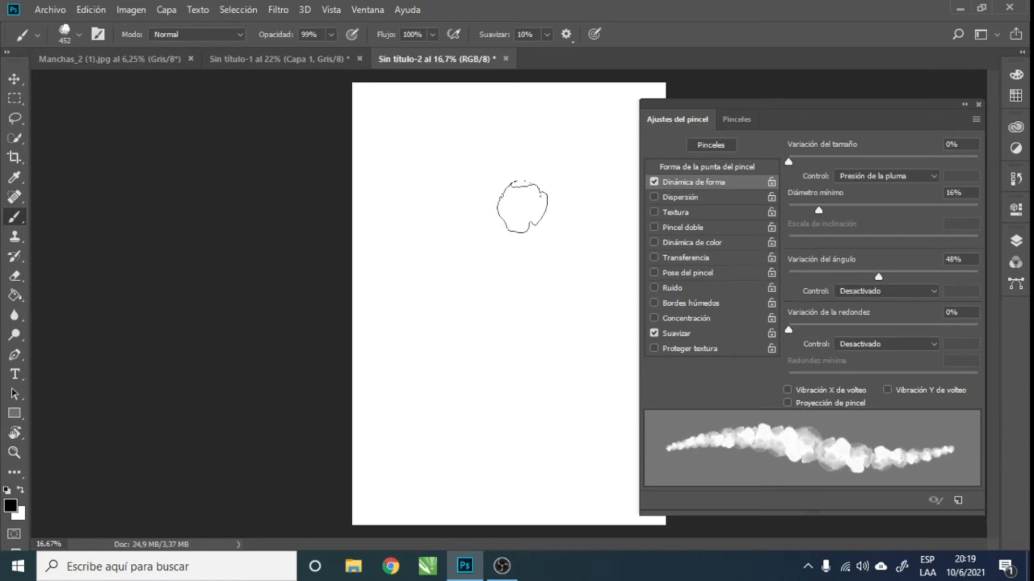
pyautogui.click(464, 252)
pyautogui.click(533, 288)
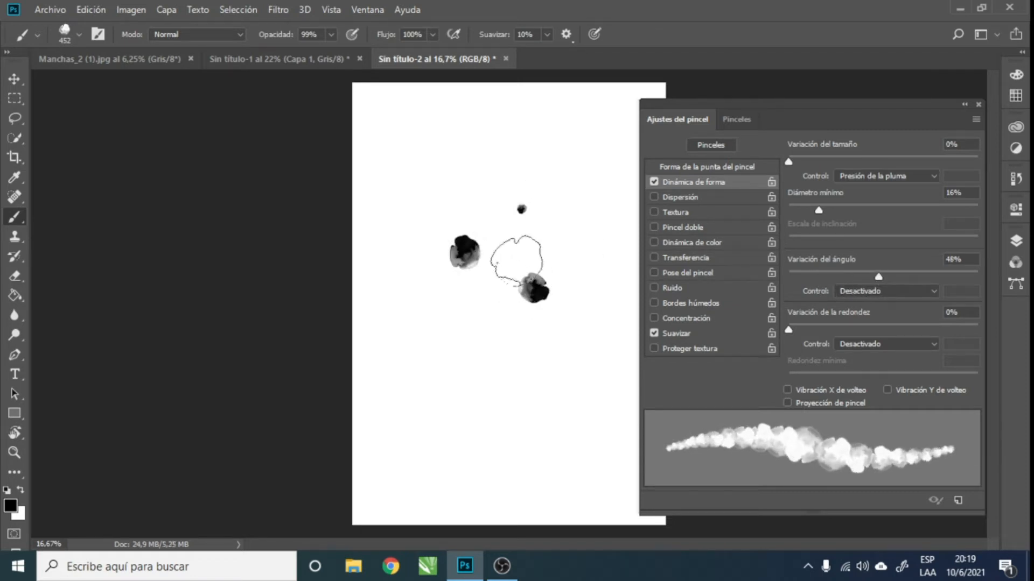
pyautogui.click(478, 197)
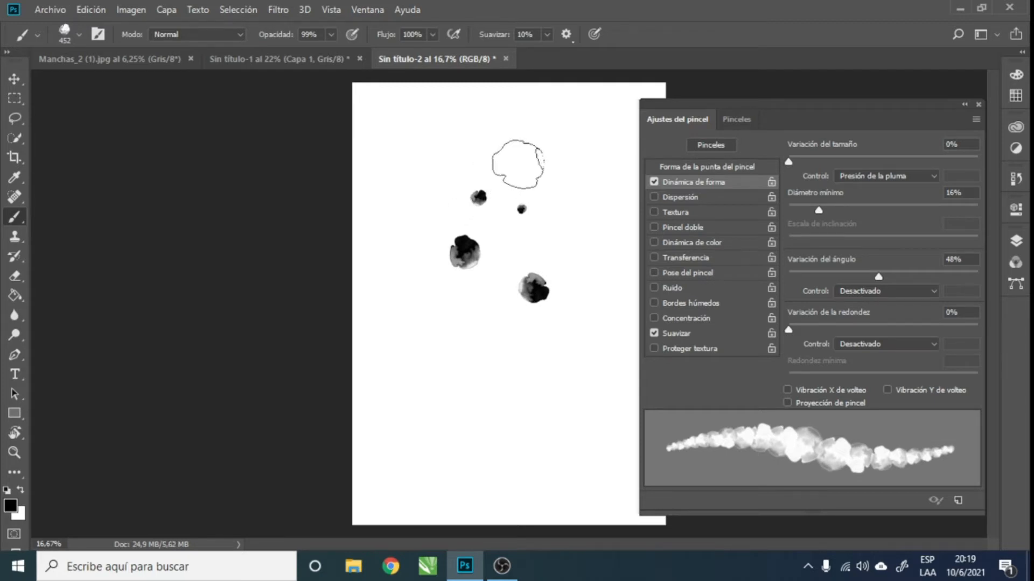
pyautogui.click(518, 164)
pyautogui.click(563, 184)
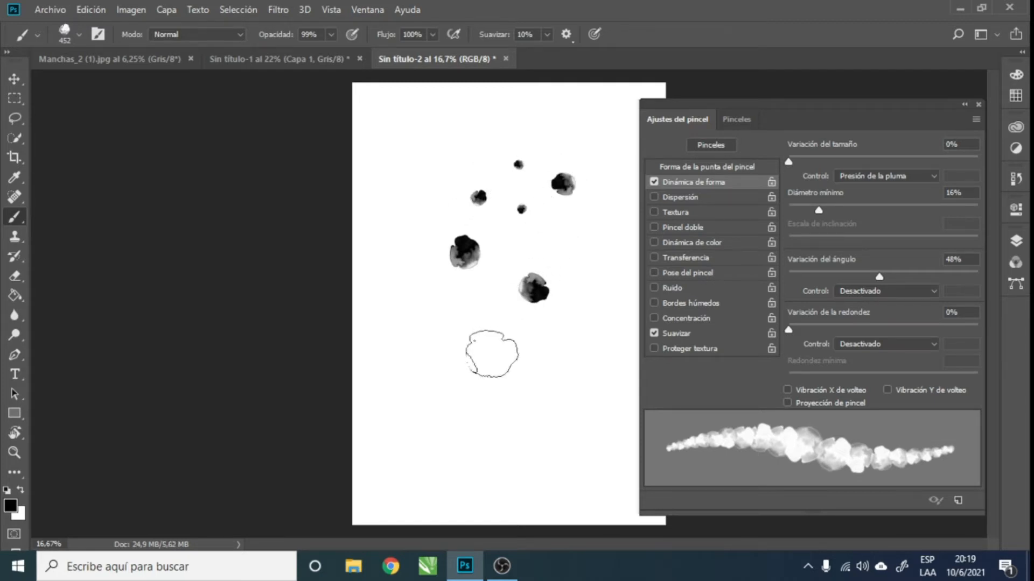
pyautogui.click(490, 354)
pyautogui.click(441, 372)
pyautogui.click(482, 409)
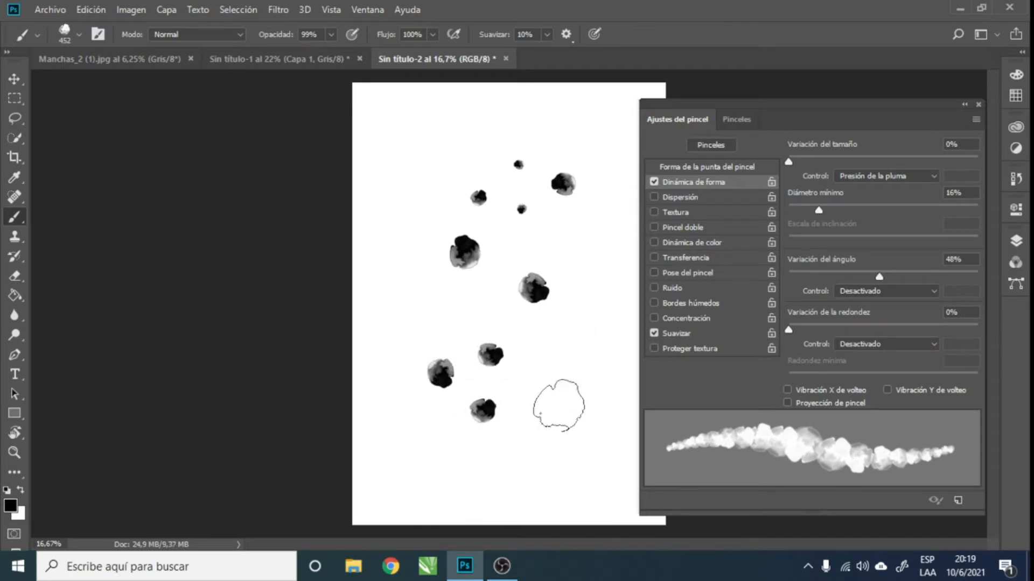
# Step: Paint a curved test stroke around the dabs and a horizontal one across the lower part of the page
pyautogui.click(705, 166)
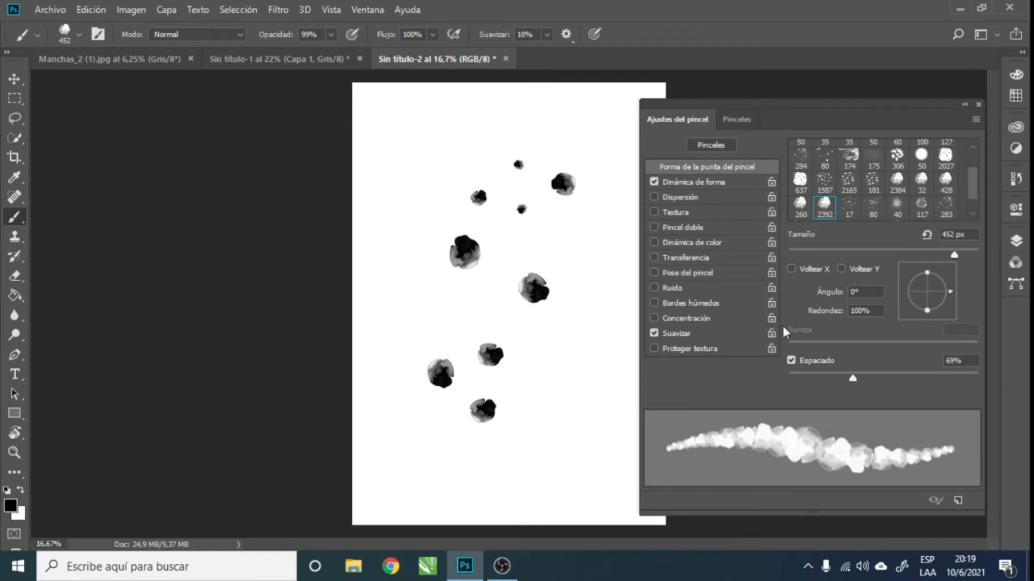
pyautogui.click(687, 183)
pyautogui.moveTo(597, 118)
pyautogui.mouseDown()
pyautogui.moveTo(468, 152)
pyautogui.moveTo(409, 225)
pyautogui.moveTo(416, 275)
pyautogui.moveTo(437, 319)
pyautogui.mouseUp()
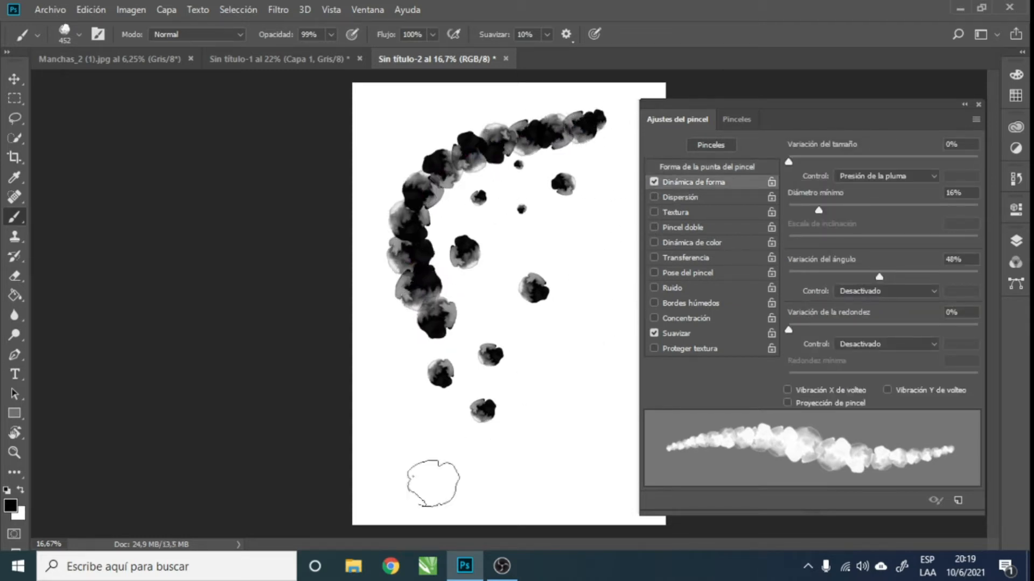
pyautogui.moveTo(392, 470); pyautogui.dragTo(636, 473)
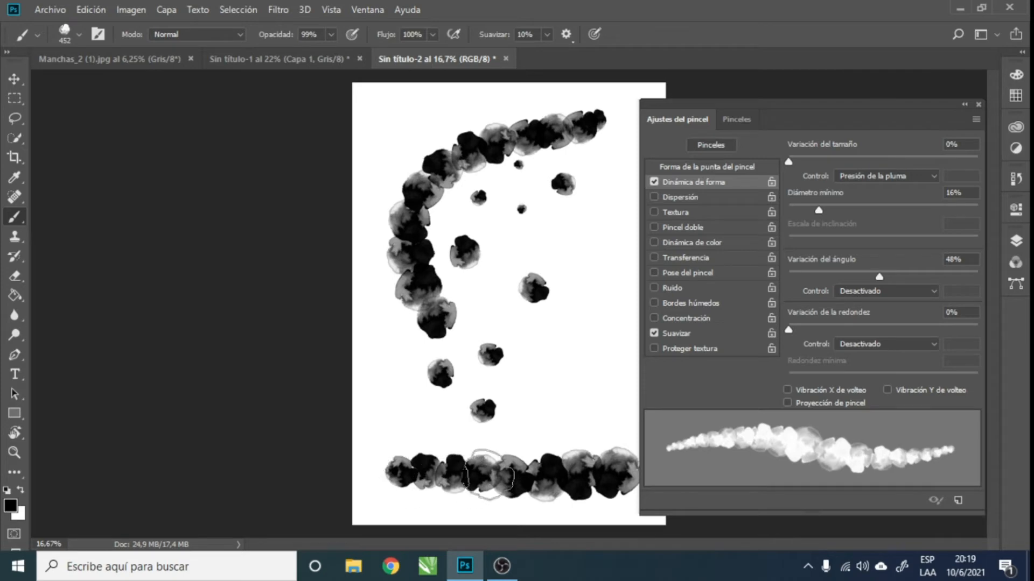
# Step: Erase all the test dabs and strokes from the page and return to the Brush tool
pyautogui.press('e')
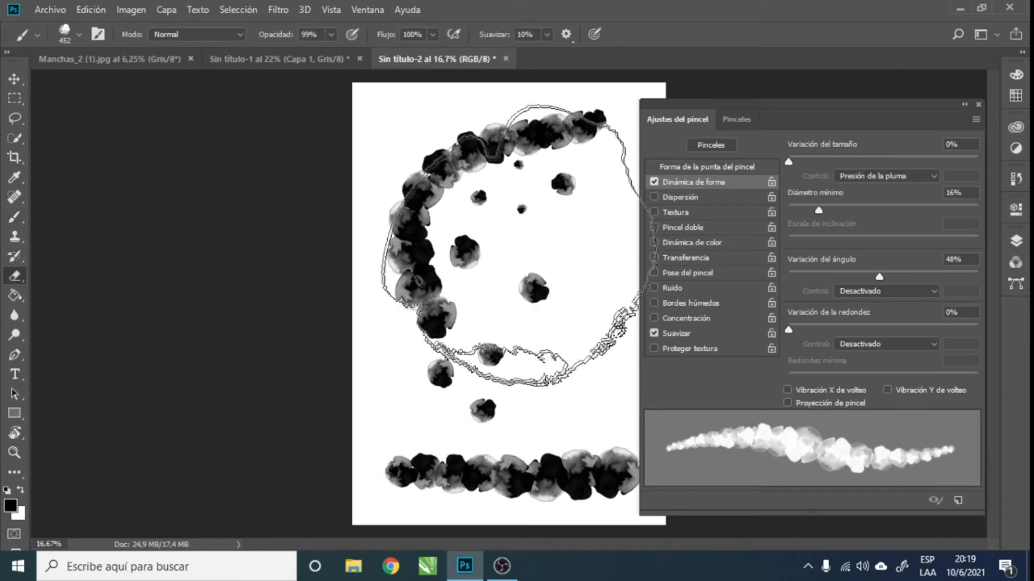
pyautogui.moveTo(519, 245)
pyautogui.mouseDown()
pyautogui.moveTo(553, 385)
pyautogui.moveTo(467, 289)
pyautogui.moveTo(560, 358)
pyautogui.moveTo(574, 408)
pyautogui.mouseUp()
pyautogui.press('b')
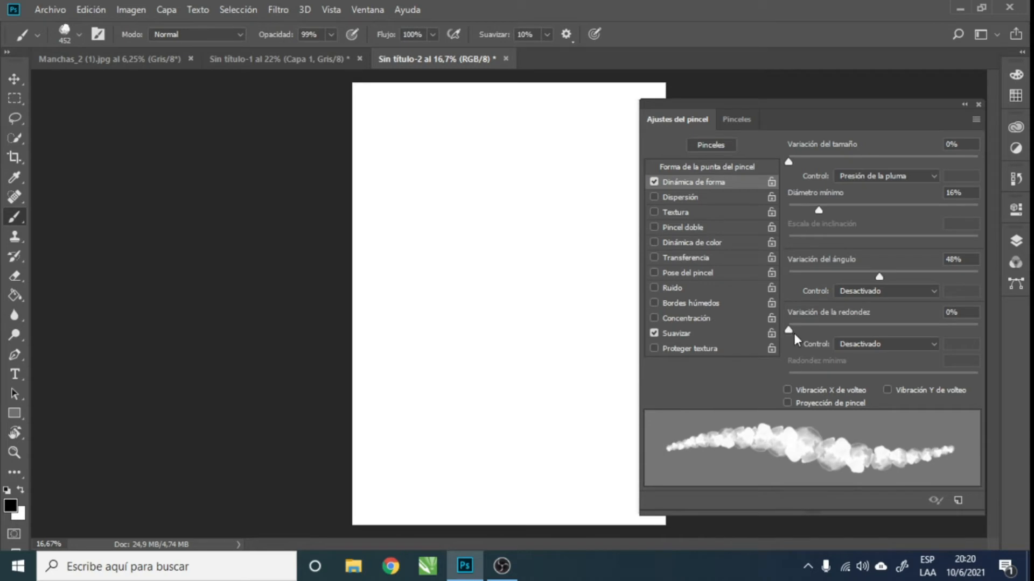
# Step: Set the shape dynamics to 43% size jitter, 34% minimum diameter, 57% angle jitter and 0% roundness jitter
pyautogui.moveTo(786, 334)
pyautogui.mouseDown()
pyautogui.moveTo(950, 354)
pyautogui.moveTo(729, 340)
pyautogui.moveTo(860, 348)
pyautogui.mouseUp()
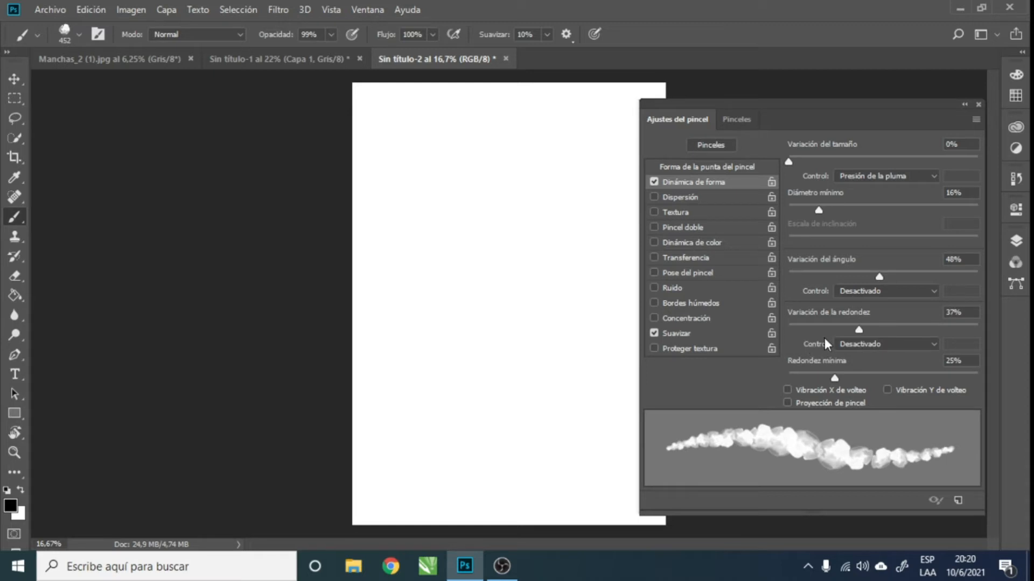
pyautogui.moveTo(858, 330)
pyautogui.mouseDown()
pyautogui.moveTo(981, 330)
pyautogui.moveTo(789, 331)
pyautogui.moveTo(800, 328)
pyautogui.moveTo(819, 329)
pyautogui.moveTo(784, 344)
pyautogui.mouseUp()
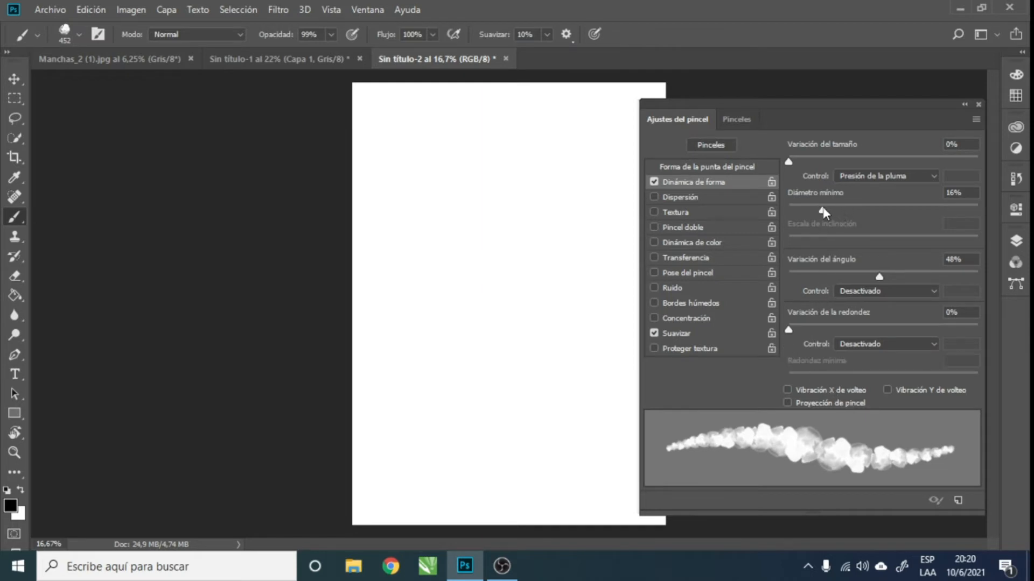
pyautogui.moveTo(823, 208)
pyautogui.mouseDown()
pyautogui.moveTo(853, 211)
pyautogui.moveTo(827, 215)
pyautogui.mouseUp()
pyautogui.moveTo(788, 161)
pyautogui.mouseDown()
pyautogui.moveTo(884, 171)
pyautogui.moveTo(800, 173)
pyautogui.moveTo(850, 171)
pyautogui.mouseUp()
pyautogui.moveTo(882, 276); pyautogui.dragTo(896, 280)
pyautogui.moveTo(855, 160); pyautogui.dragTo(869, 162)
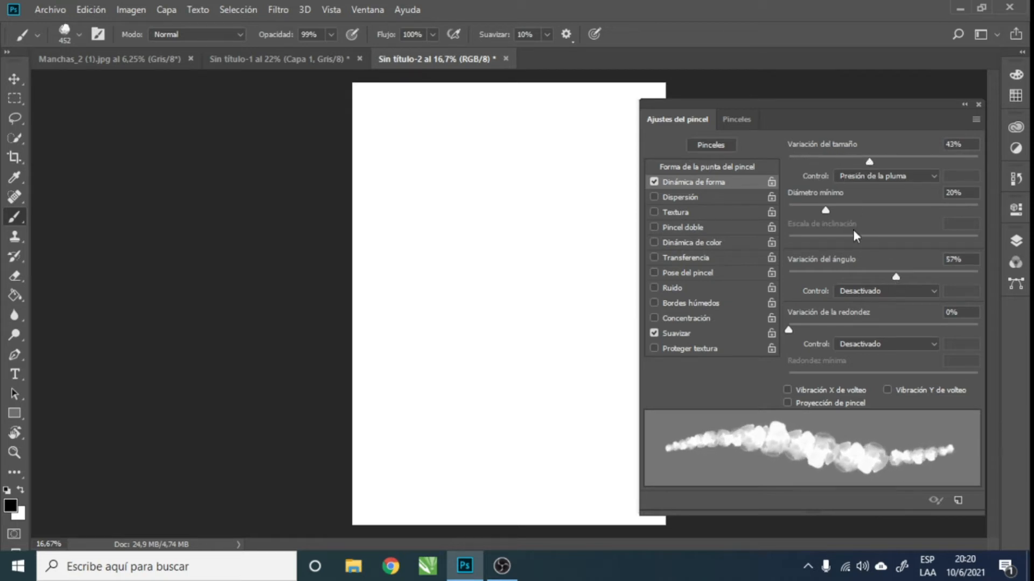
pyautogui.moveTo(826, 210)
pyautogui.mouseDown()
pyautogui.moveTo(876, 216)
pyautogui.moveTo(818, 214)
pyautogui.moveTo(854, 217)
pyautogui.mouseUp()
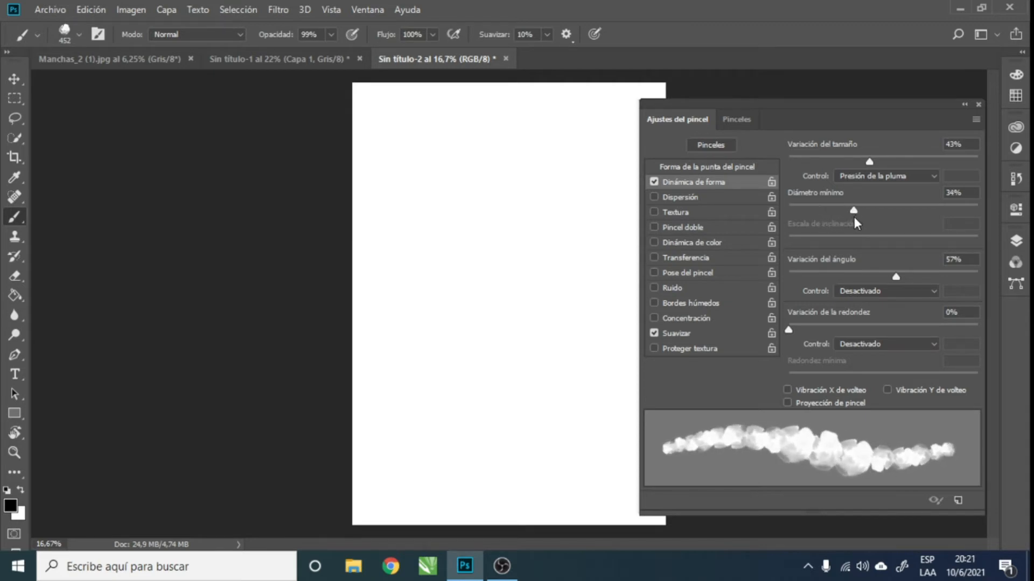
# Step: Set the brush tip spacing to 48% and paint a short vertical test stroke near the upper part of the page
pyautogui.click(738, 169)
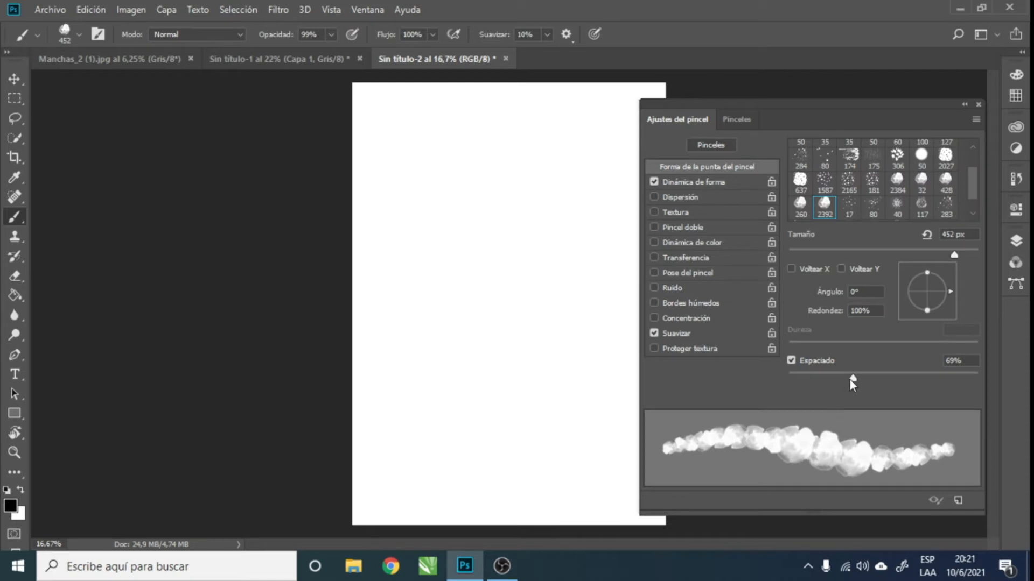
pyautogui.moveTo(849, 379); pyautogui.dragTo(833, 383)
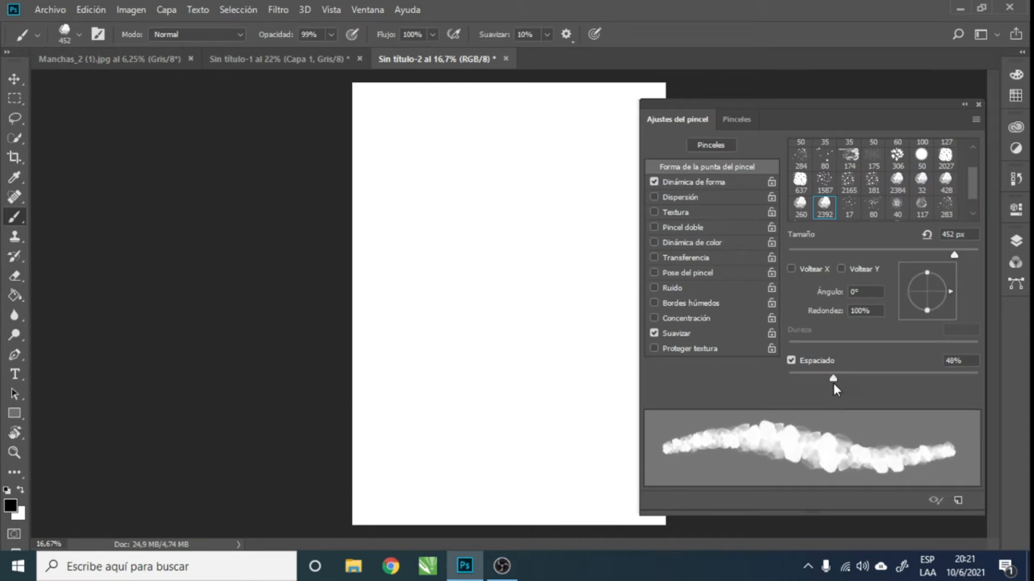
pyautogui.moveTo(544, 148)
pyautogui.mouseDown()
pyautogui.moveTo(469, 312)
pyautogui.moveTo(549, 219)
pyautogui.mouseUp()
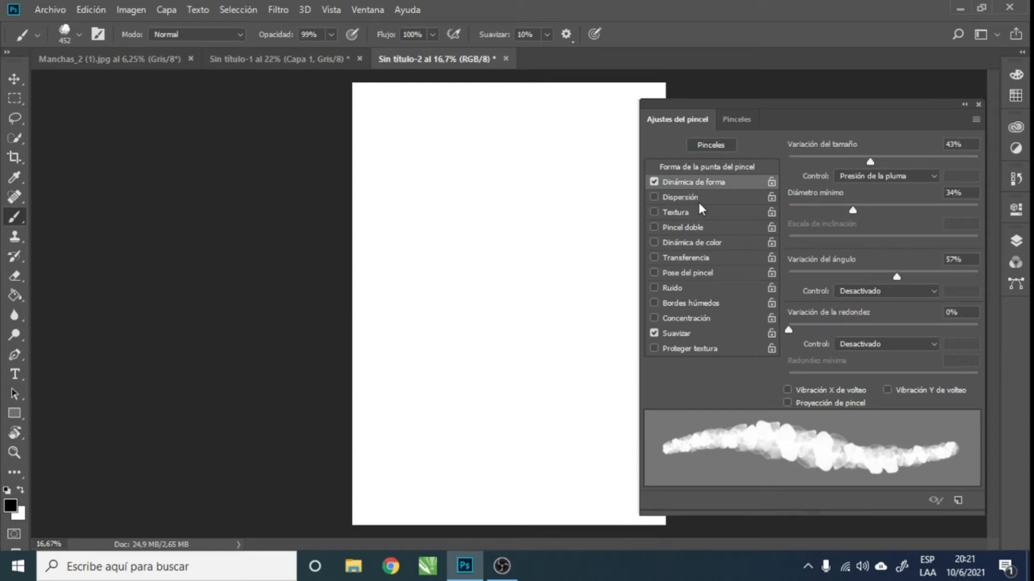
# Step: Enable the brush's Textura option and set its mode to Multiplicar
pyautogui.click(684, 214)
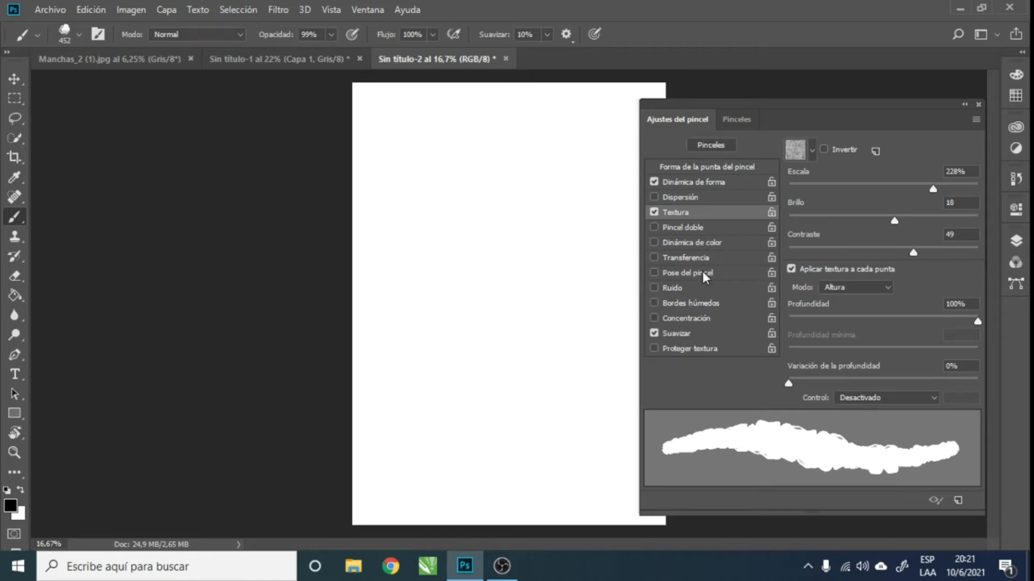
pyautogui.click(811, 150)
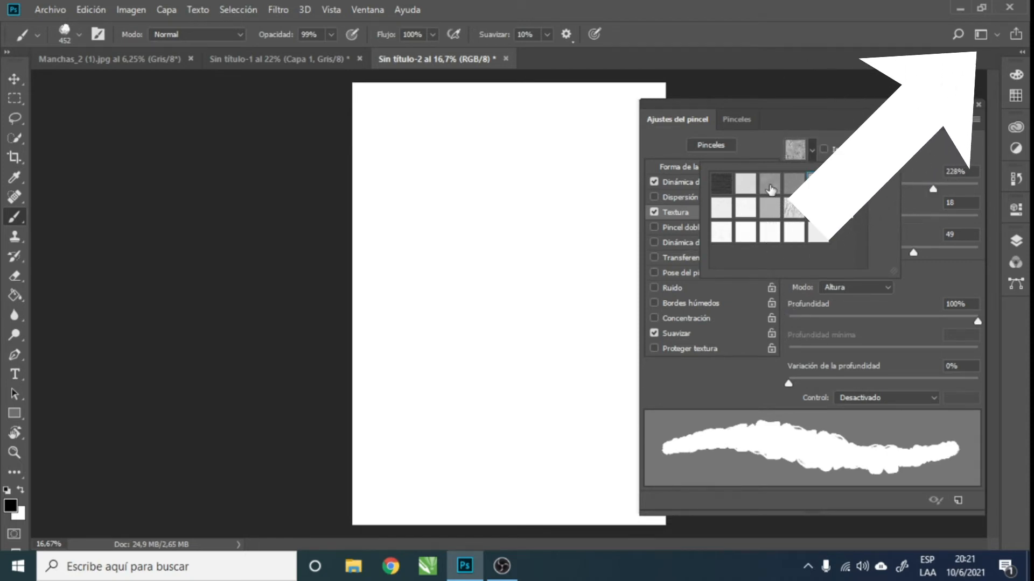
pyautogui.click(849, 294)
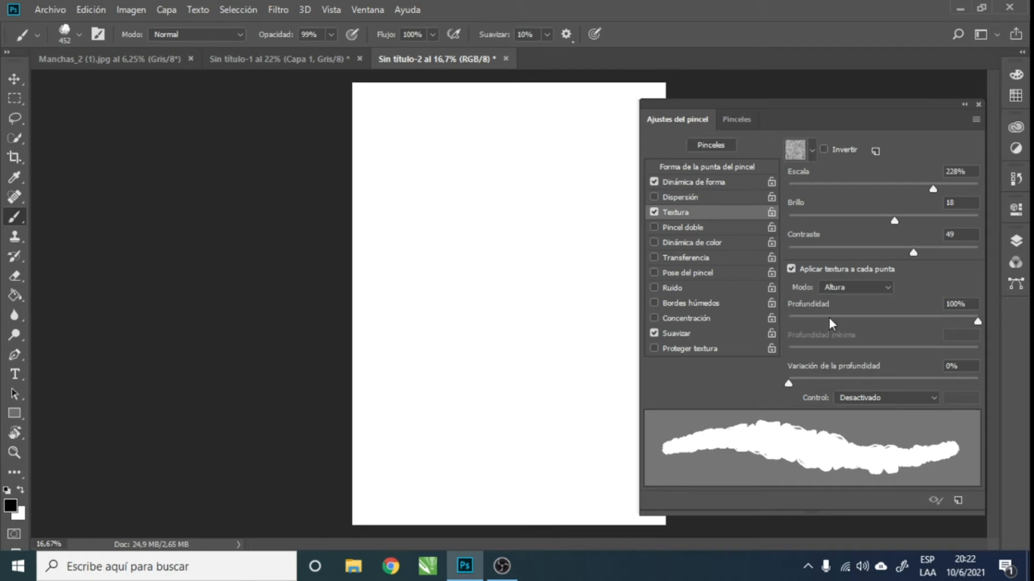
pyautogui.click(870, 287)
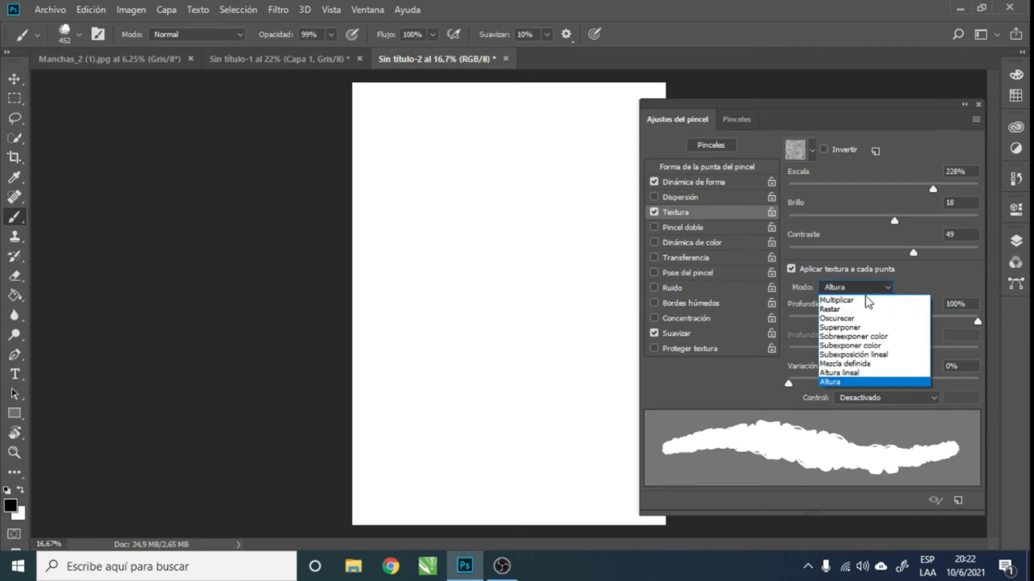
pyautogui.click(865, 297)
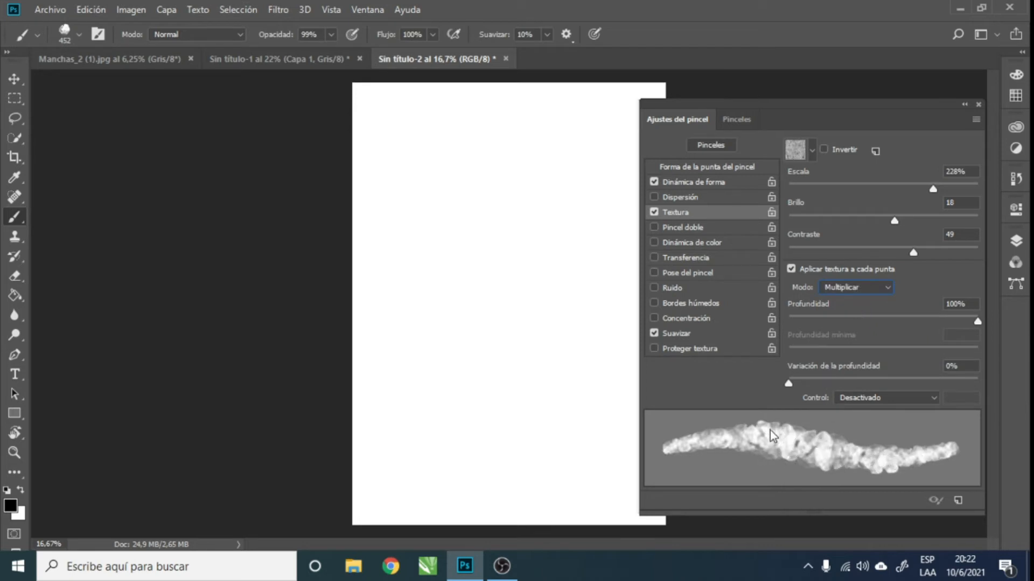
# Step: Replace the texture patterns with the Motivos de rocas set and choose its third pattern, the dark grey speckled rock
pyautogui.click(813, 150)
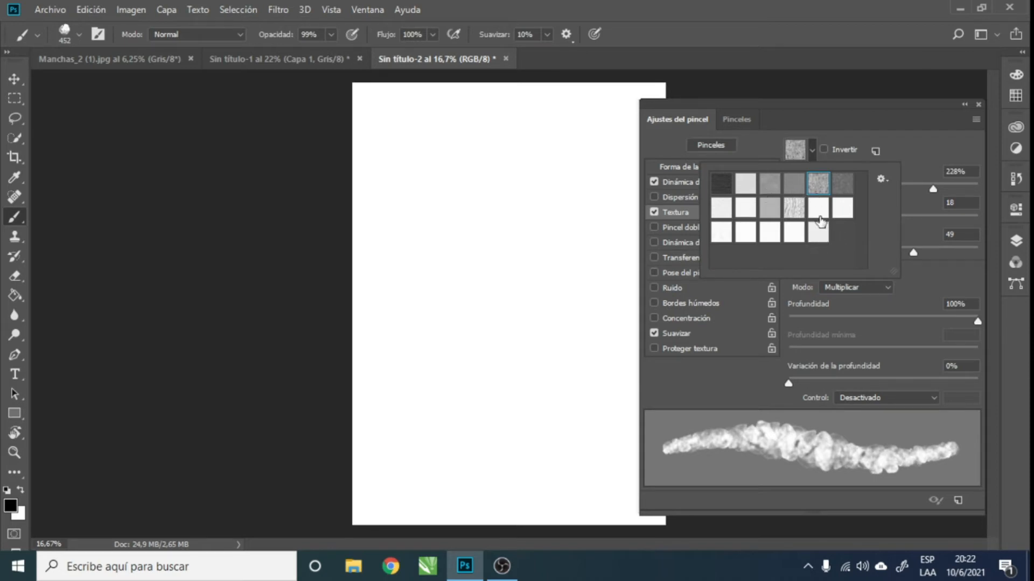
pyautogui.click(881, 180)
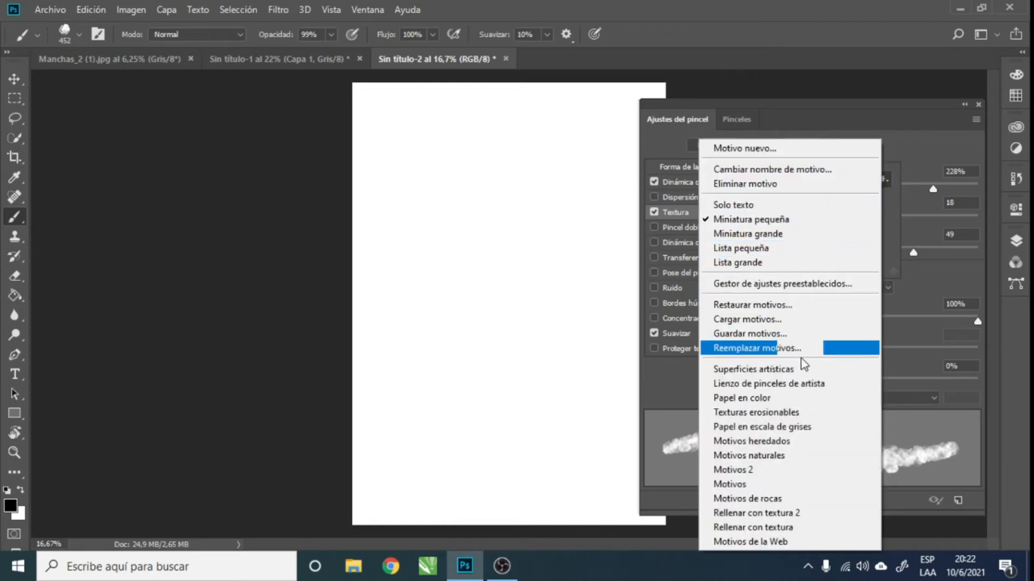
pyautogui.click(778, 498)
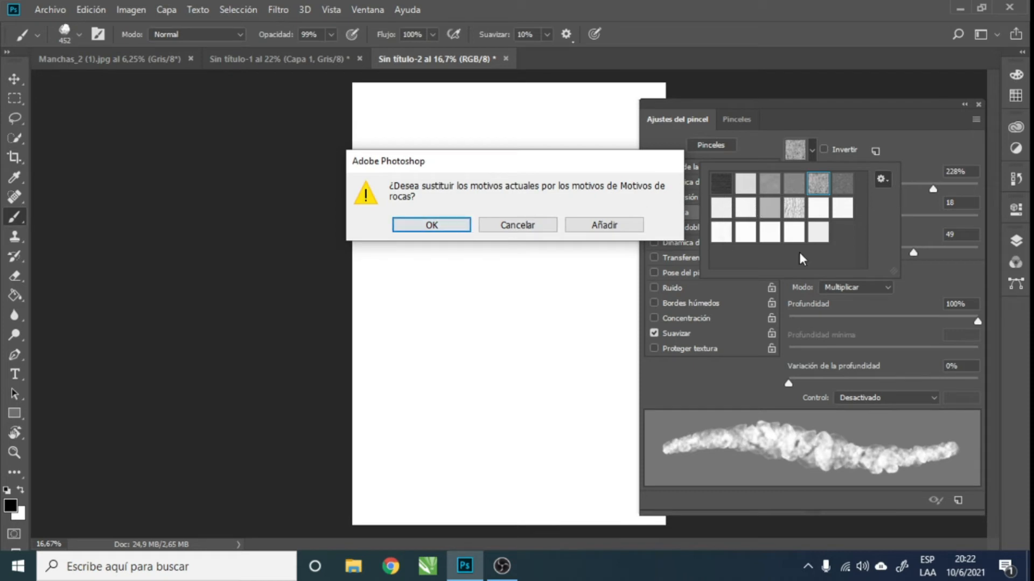
pyautogui.click(432, 225)
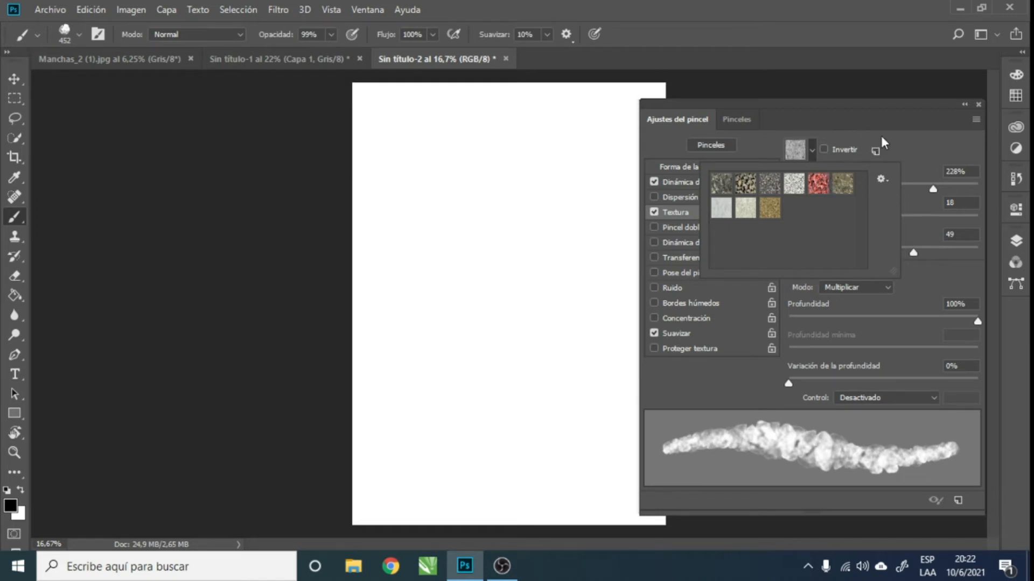
pyautogui.click(769, 183)
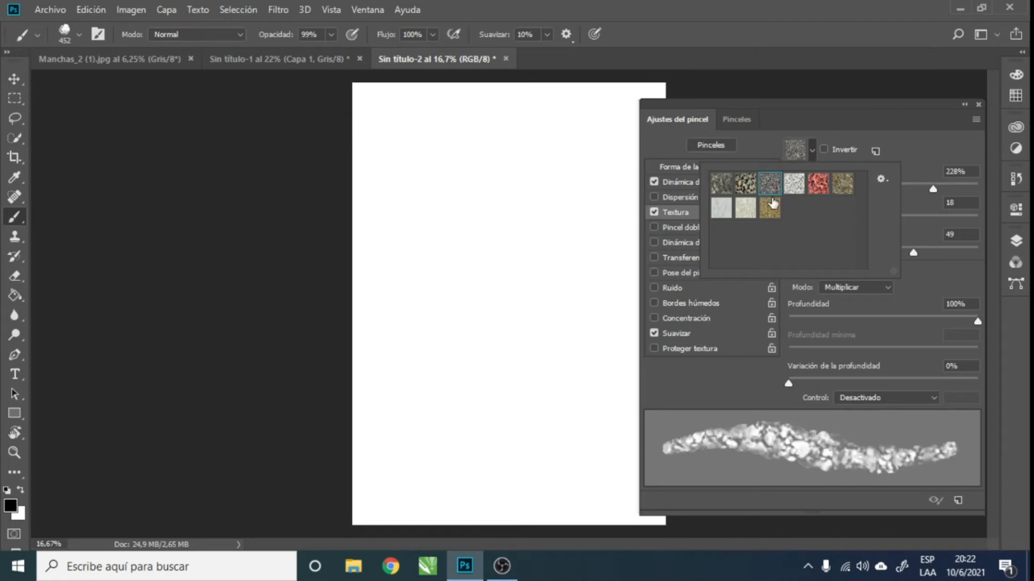
pyautogui.click(926, 276)
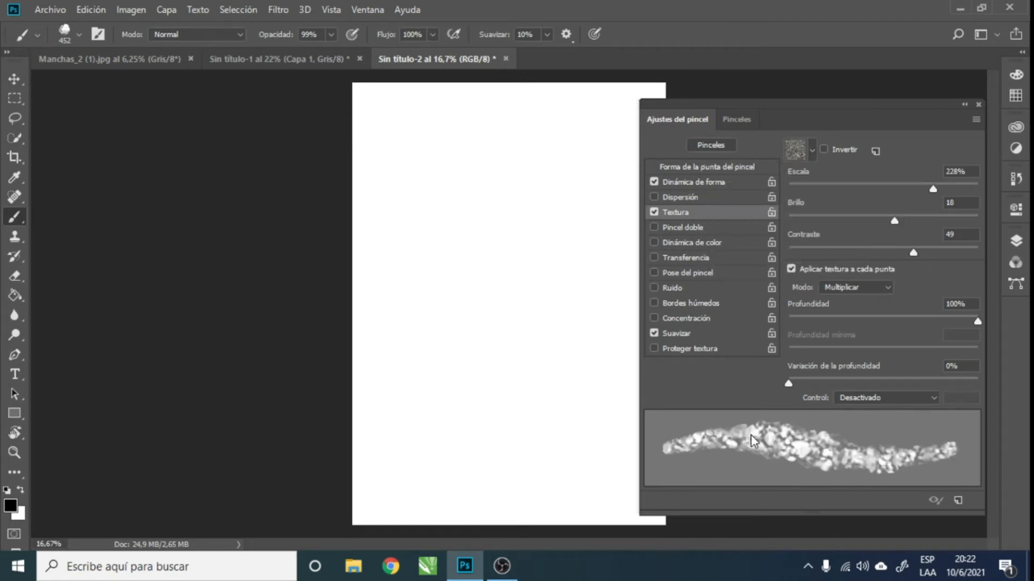
# Step: Paint rock-textured test strokes curving down the middle of the page and undo them
pyautogui.moveTo(530, 162); pyautogui.dragTo(474, 374)
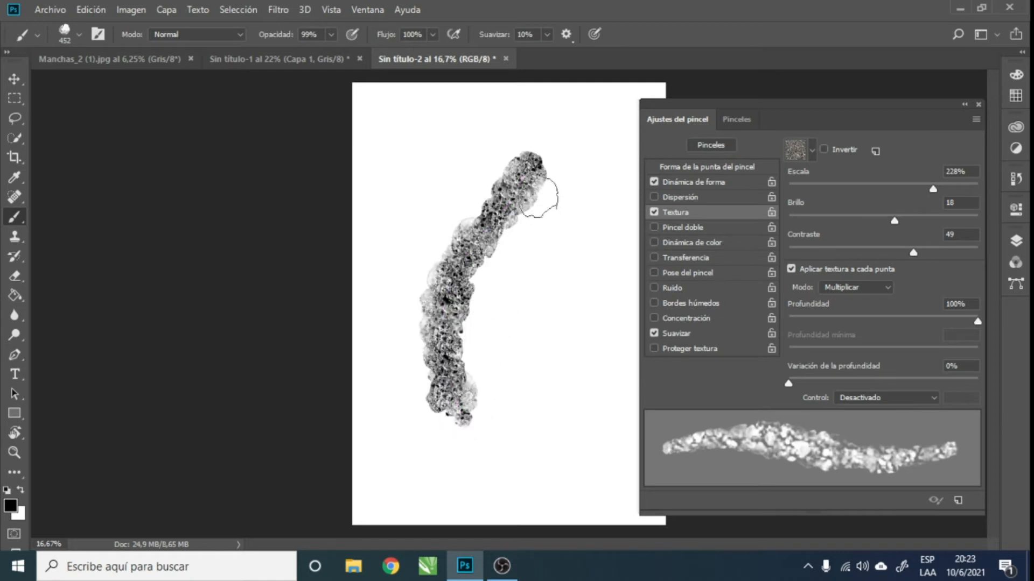
pyautogui.moveTo(539, 178); pyautogui.dragTo(490, 393)
pyautogui.hotkey('ctrl', 'z')
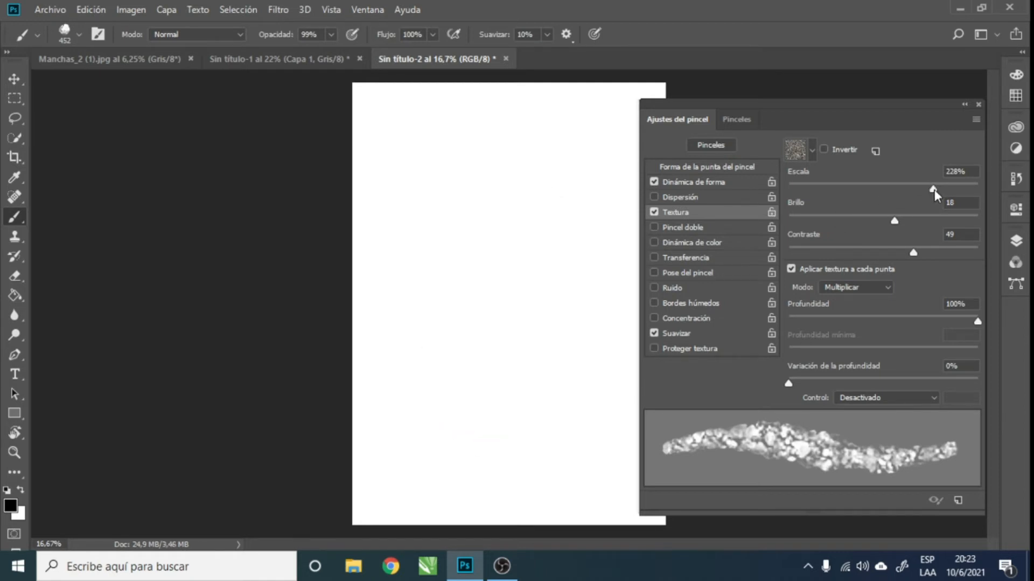
# Step: Set the texture's scale to 105%, brightness to -30 and contrast to 63, and paint a test stroke down the page
pyautogui.moveTo(935, 190)
pyautogui.mouseDown()
pyautogui.moveTo(855, 192)
pyautogui.moveTo(942, 205)
pyautogui.moveTo(955, 202)
pyautogui.moveTo(922, 195)
pyautogui.moveTo(957, 196)
pyautogui.moveTo(885, 190)
pyautogui.moveTo(864, 221)
pyautogui.mouseUp()
pyautogui.moveTo(913, 253); pyautogui.dragTo(942, 255)
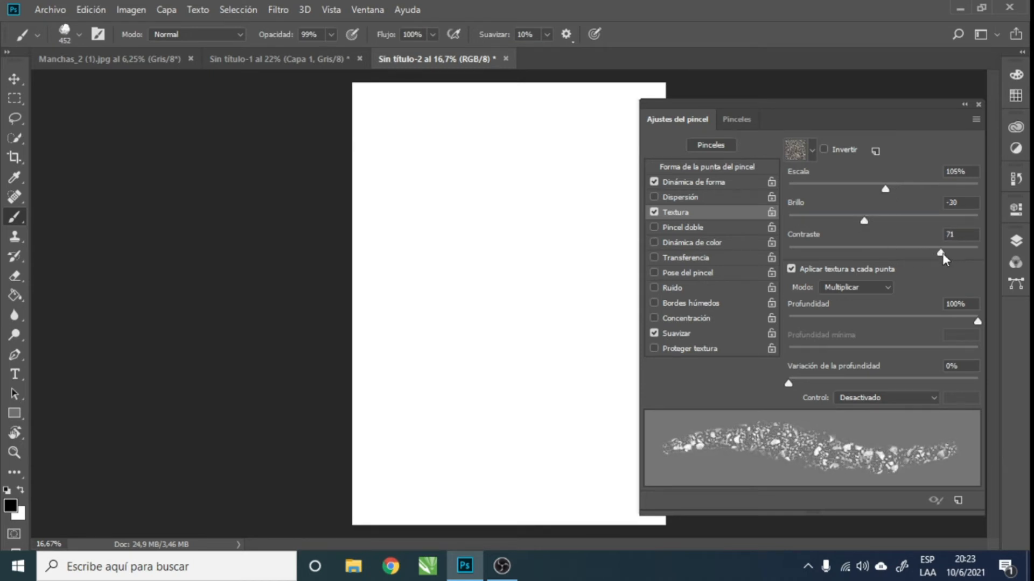
pyautogui.moveTo(532, 197); pyautogui.dragTo(481, 383)
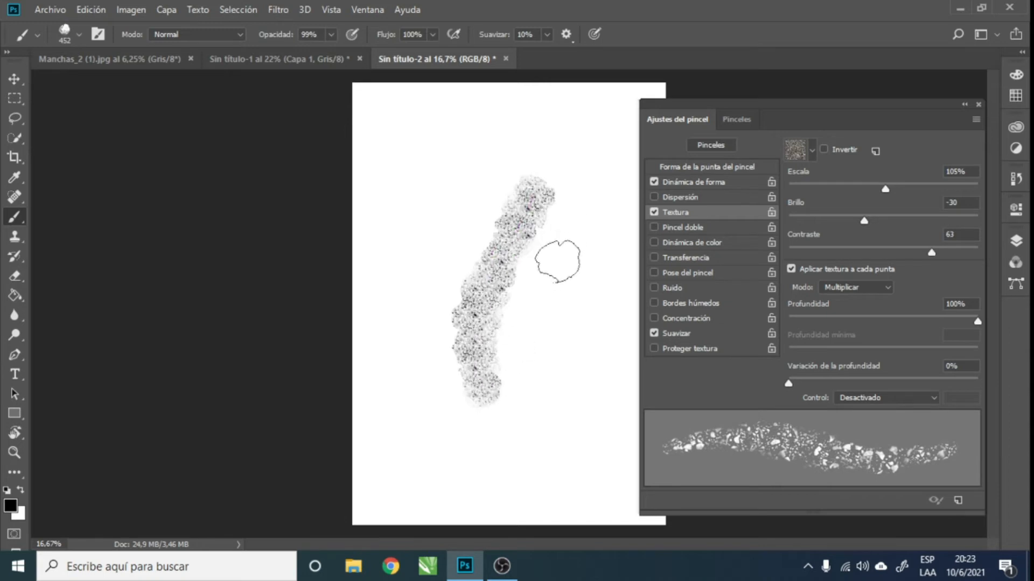
# Step: Erase the speckled test stroke and set the texture's brightness to 22
pyautogui.press('e')
pyautogui.moveTo(540, 241); pyautogui.dragTo(493, 288)
pyautogui.press('b')
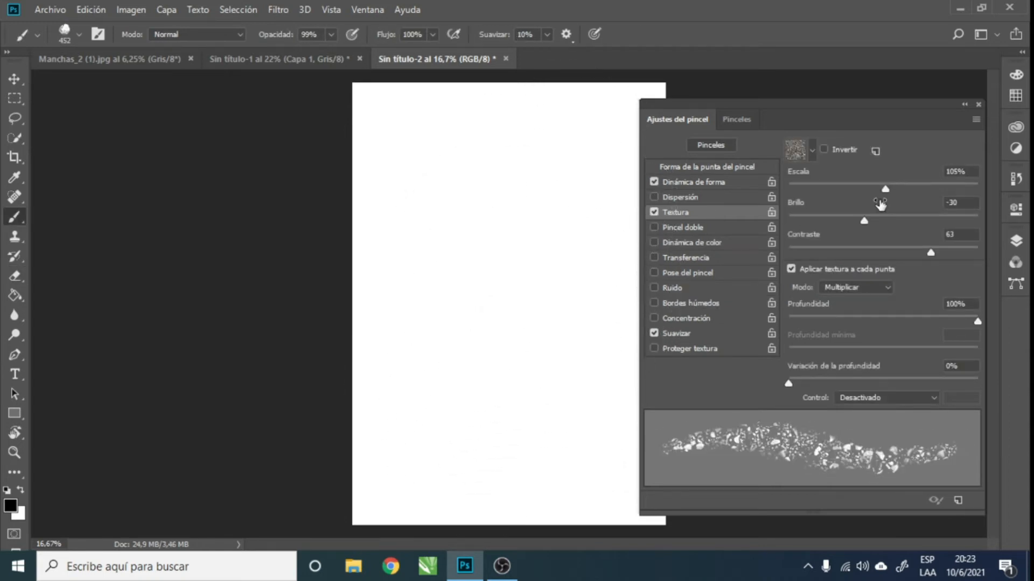
pyautogui.moveTo(862, 219)
pyautogui.mouseDown()
pyautogui.moveTo(827, 222)
pyautogui.moveTo(897, 230)
pyautogui.mouseUp()
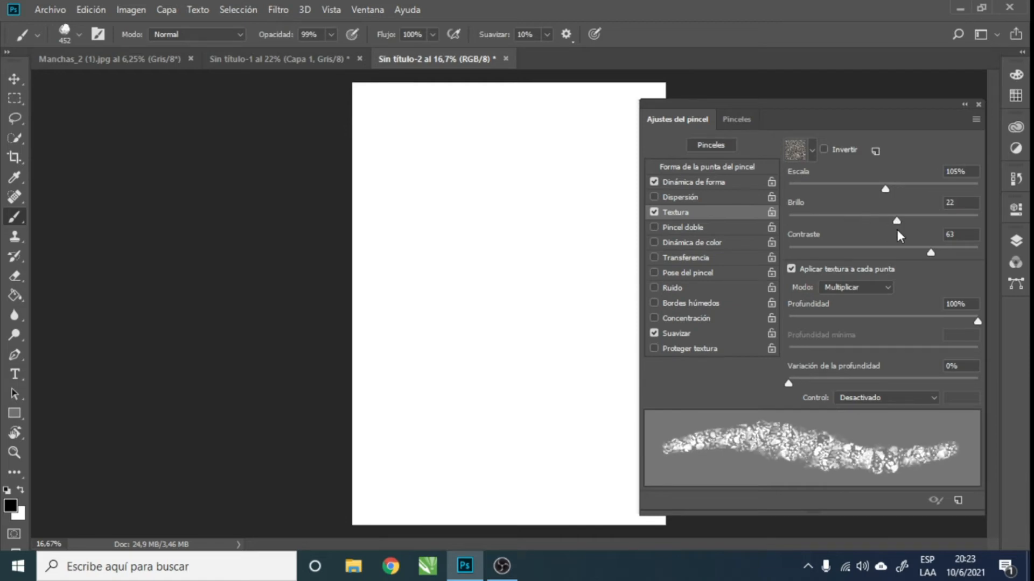
# Step: Paint speckled test strokes down the middle of the page, inspect their grain up close and erase them
pyautogui.moveTo(476, 207)
pyautogui.mouseDown()
pyautogui.moveTo(451, 271)
pyautogui.moveTo(468, 359)
pyautogui.mouseUp()
pyautogui.moveTo(503, 231); pyautogui.dragTo(508, 294)
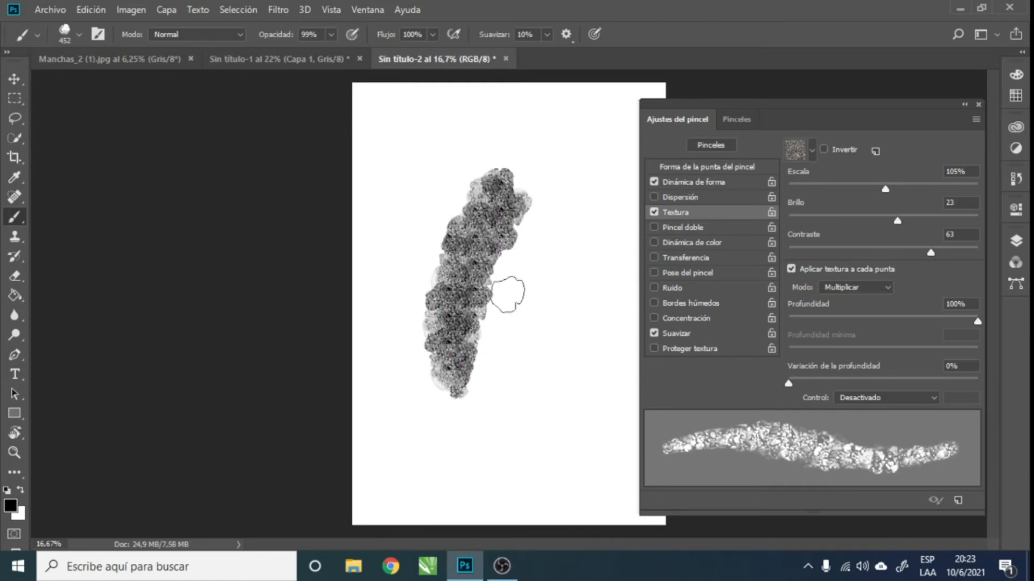
pyautogui.scroll(6, 537, 270)
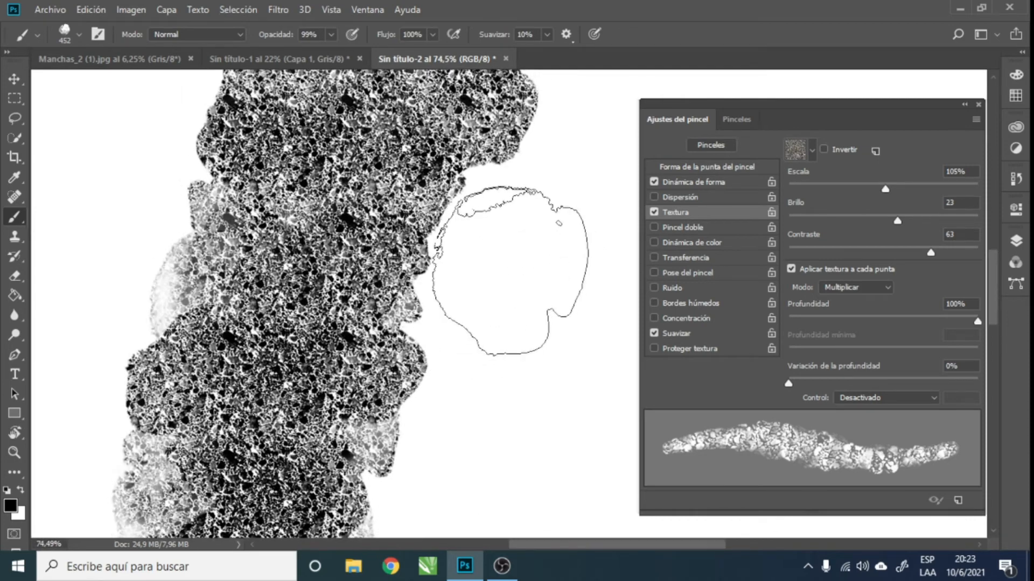
pyautogui.scroll(-5, 462, 302)
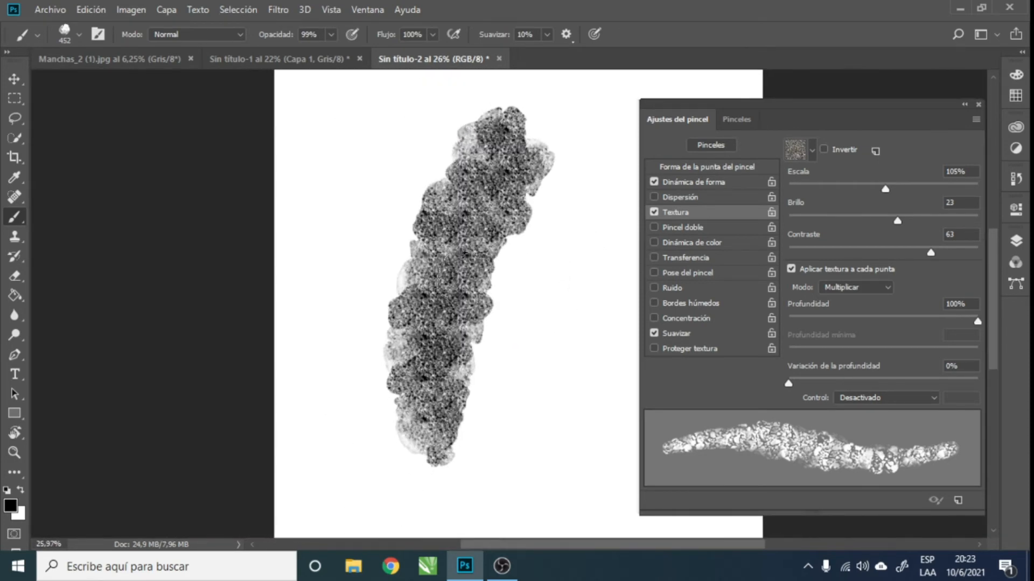
pyautogui.press('e')
pyautogui.moveTo(457, 288); pyautogui.dragTo(477, 237)
pyautogui.press('b')
# Step: Enable Concentración for the brush, then paint a test stroke on the page and erase it
pyautogui.click(653, 316)
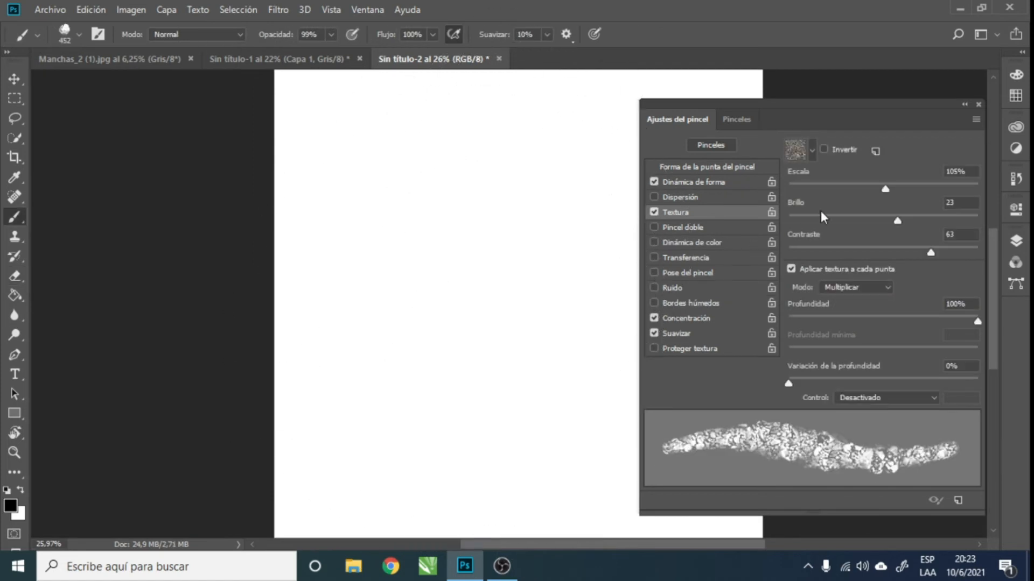
pyautogui.moveTo(887, 188)
pyautogui.mouseDown()
pyautogui.moveTo(875, 189)
pyautogui.moveTo(886, 192)
pyautogui.mouseUp()
pyautogui.moveTo(398, 205)
pyautogui.mouseDown()
pyautogui.moveTo(363, 359)
pyautogui.moveTo(459, 227)
pyautogui.moveTo(441, 402)
pyautogui.moveTo(496, 232)
pyautogui.moveTo(465, 386)
pyautogui.moveTo(470, 307)
pyautogui.moveTo(527, 296)
pyautogui.mouseUp()
pyautogui.press('e')
pyautogui.moveTo(463, 237)
pyautogui.mouseDown()
pyautogui.moveTo(431, 332)
pyautogui.moveTo(462, 293)
pyautogui.mouseUp()
pyautogui.press('b')
# Step: Try the red rock pattern as the brush texture with a test stroke and erase the stroke
pyautogui.click(812, 153)
pyautogui.click(818, 179)
pyautogui.moveTo(479, 199)
pyautogui.mouseDown()
pyautogui.moveTo(446, 439)
pyautogui.moveTo(428, 430)
pyautogui.moveTo(463, 396)
pyautogui.moveTo(468, 284)
pyautogui.mouseUp()
pyautogui.press('e')
pyautogui.press('b')
# Step: Choose the dark grey speckled rock pattern with contrast 68 and brightness -4, and paint and erase a test stroke
pyautogui.click(812, 150)
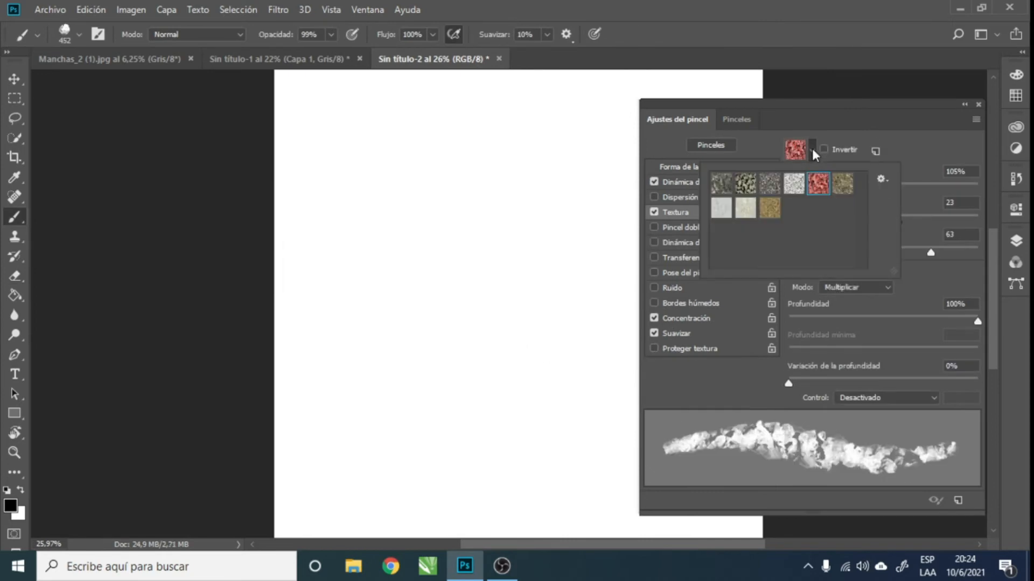
pyautogui.click(774, 186)
pyautogui.click(935, 282)
pyautogui.moveTo(928, 252)
pyautogui.mouseDown()
pyautogui.moveTo(903, 252)
pyautogui.moveTo(937, 253)
pyautogui.mouseUp()
pyautogui.moveTo(898, 220); pyautogui.dragTo(881, 220)
pyautogui.moveTo(459, 233)
pyautogui.mouseDown()
pyautogui.moveTo(492, 227)
pyautogui.moveTo(510, 241)
pyautogui.mouseUp()
pyautogui.press('e')
pyautogui.click(467, 269)
pyautogui.press('b')
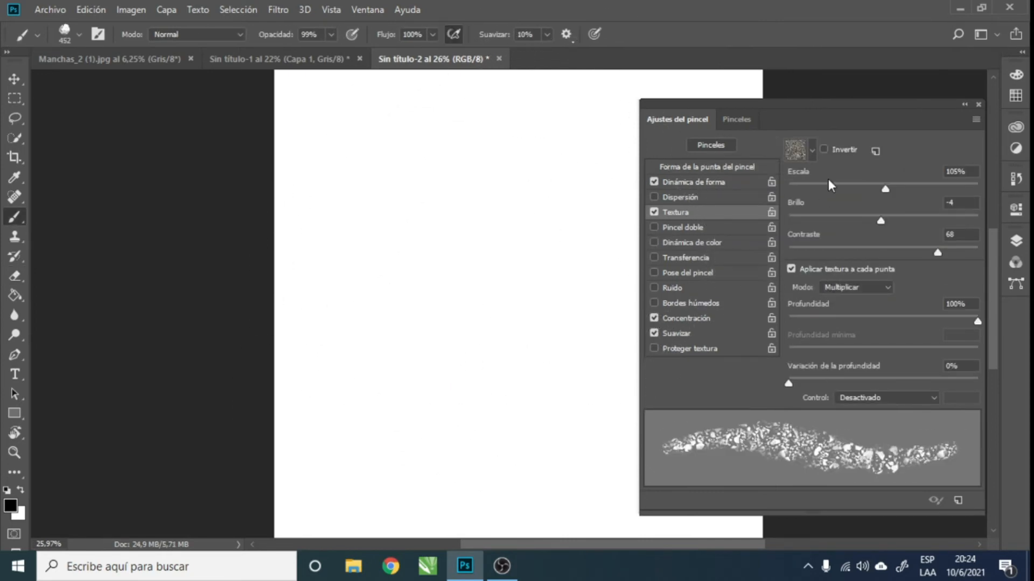
# Step: Set the texture's scale to 110% and brightness to 35, painting and erasing test strokes to compare the result
pyautogui.moveTo(880, 221)
pyautogui.mouseDown()
pyautogui.moveTo(871, 221)
pyautogui.moveTo(922, 221)
pyautogui.mouseUp()
pyautogui.moveTo(455, 203); pyautogui.dragTo(454, 221)
pyautogui.press('e')
pyautogui.click(468, 261)
pyautogui.press('b')
pyautogui.moveTo(911, 221); pyautogui.dragTo(904, 221)
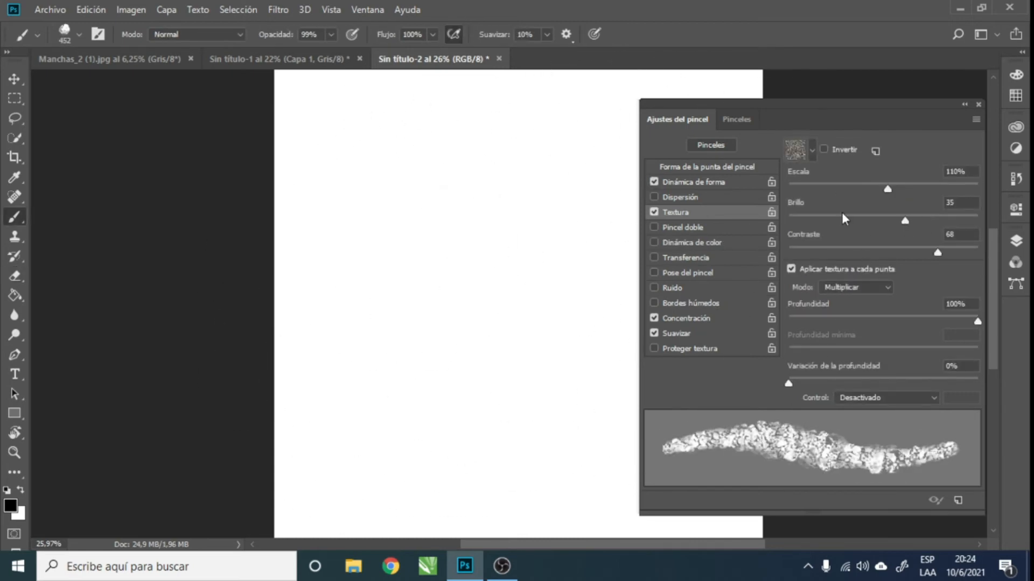
pyautogui.moveTo(474, 207)
pyautogui.mouseDown()
pyautogui.moveTo(444, 302)
pyautogui.moveTo(478, 285)
pyautogui.mouseUp()
pyautogui.press('e')
pyautogui.click(464, 274)
pyautogui.press('b')
# Step: Set the texture's contrast to 71 with depth at 100%, and paint and remove overlapping test strokes mid-page
pyautogui.moveTo(473, 157)
pyautogui.mouseDown()
pyautogui.moveTo(442, 323)
pyautogui.moveTo(457, 172)
pyautogui.mouseUp()
pyautogui.press('e')
pyautogui.click(452, 252)
pyautogui.press('b')
pyautogui.moveTo(976, 323)
pyautogui.mouseDown()
pyautogui.moveTo(937, 322)
pyautogui.moveTo(979, 321)
pyautogui.mouseUp()
pyautogui.moveTo(792, 384)
pyautogui.mouseDown()
pyautogui.moveTo(844, 383)
pyautogui.moveTo(790, 384)
pyautogui.mouseUp()
pyautogui.moveTo(428, 332)
pyautogui.mouseDown()
pyautogui.moveTo(503, 193)
pyautogui.moveTo(529, 199)
pyautogui.mouseUp()
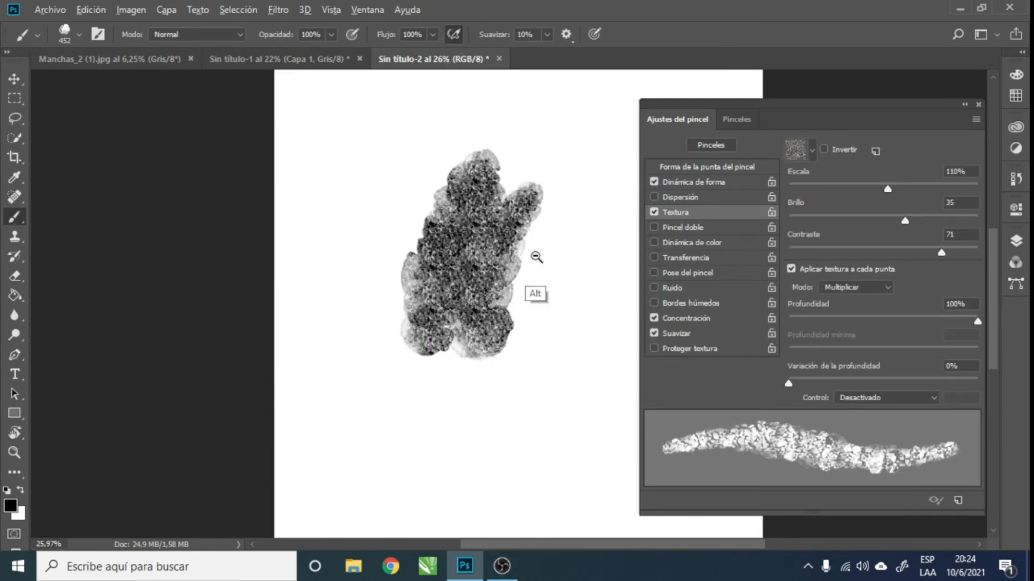
pyautogui.moveTo(535, 255)
pyautogui.mouseDown()
pyautogui.moveTo(633, 221)
pyautogui.moveTo(572, 261)
pyautogui.moveTo(554, 326)
pyautogui.mouseUp()
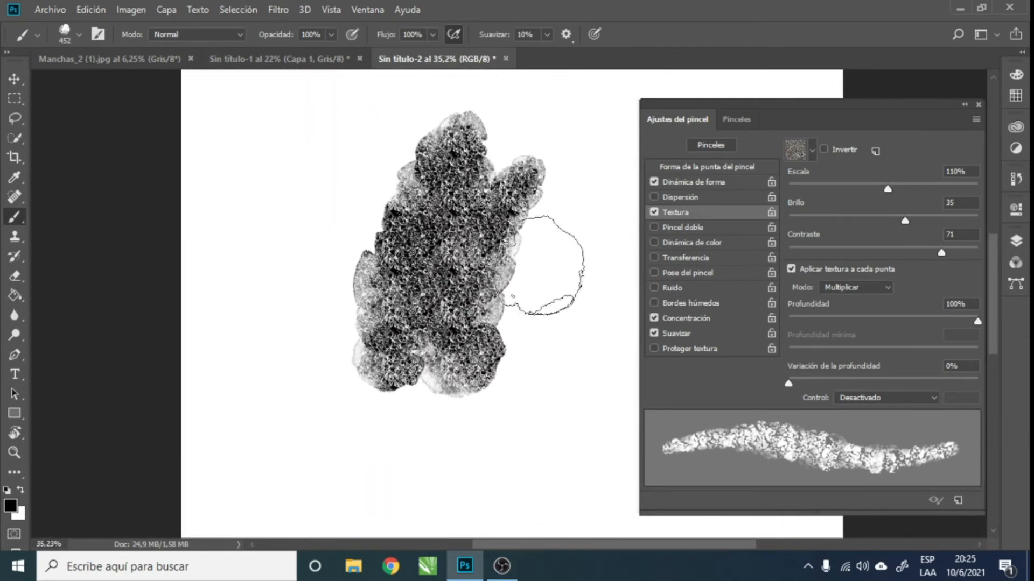
pyautogui.hotkey('ctrl', 'z')
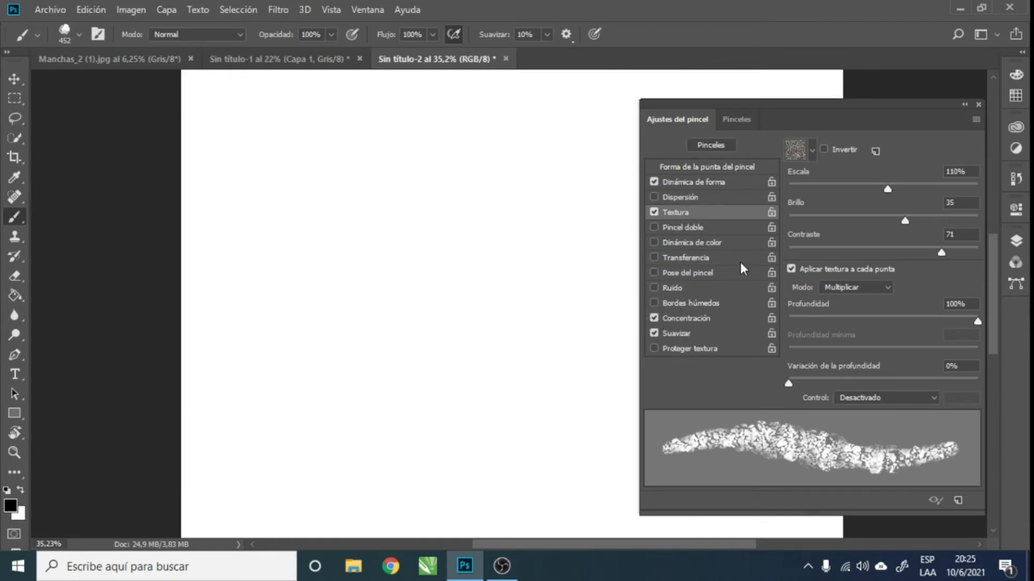
# Step: Enable Transferencia and set its opacity variation to 0% and the pen-pressure minimum to 0%
pyautogui.click(691, 256)
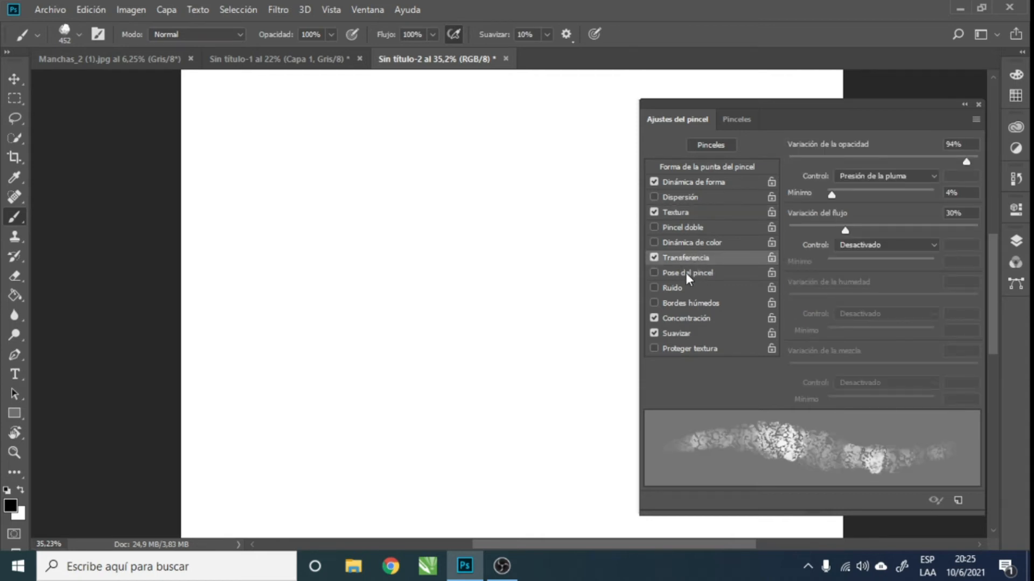
pyautogui.moveTo(931, 158); pyautogui.dragTo(802, 156)
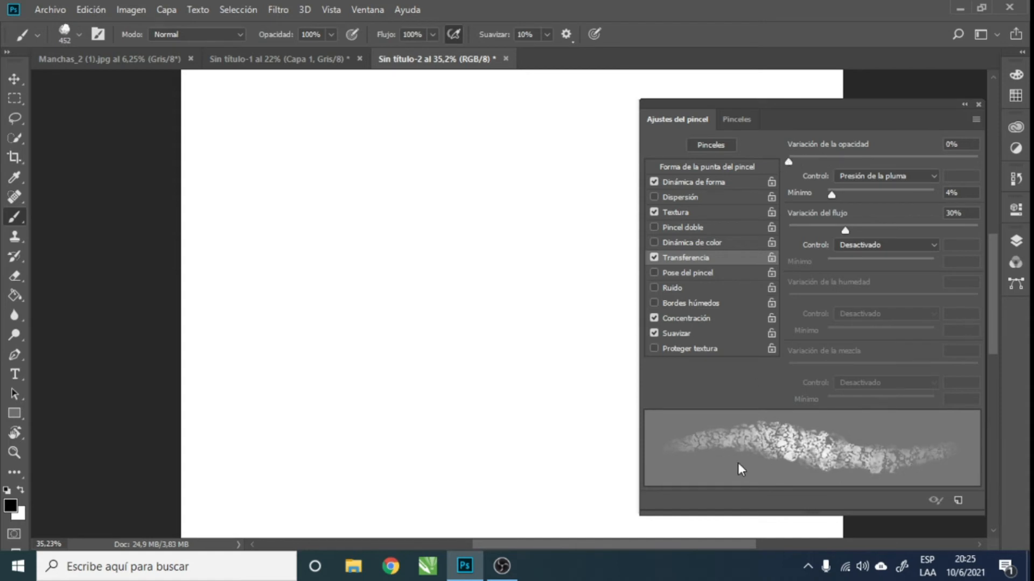
pyautogui.moveTo(789, 160); pyautogui.dragTo(849, 159)
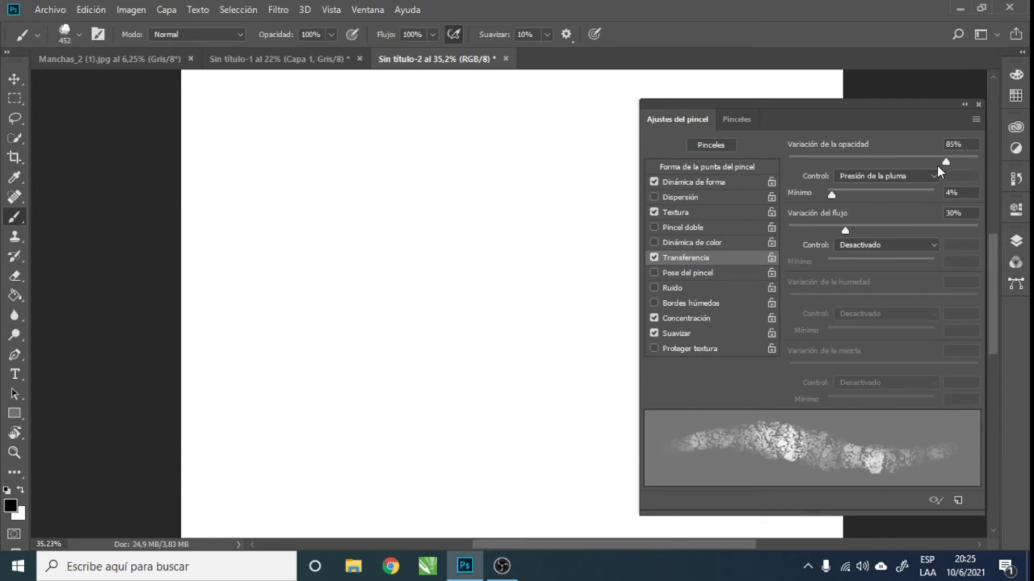
pyautogui.moveTo(937, 167); pyautogui.dragTo(796, 163)
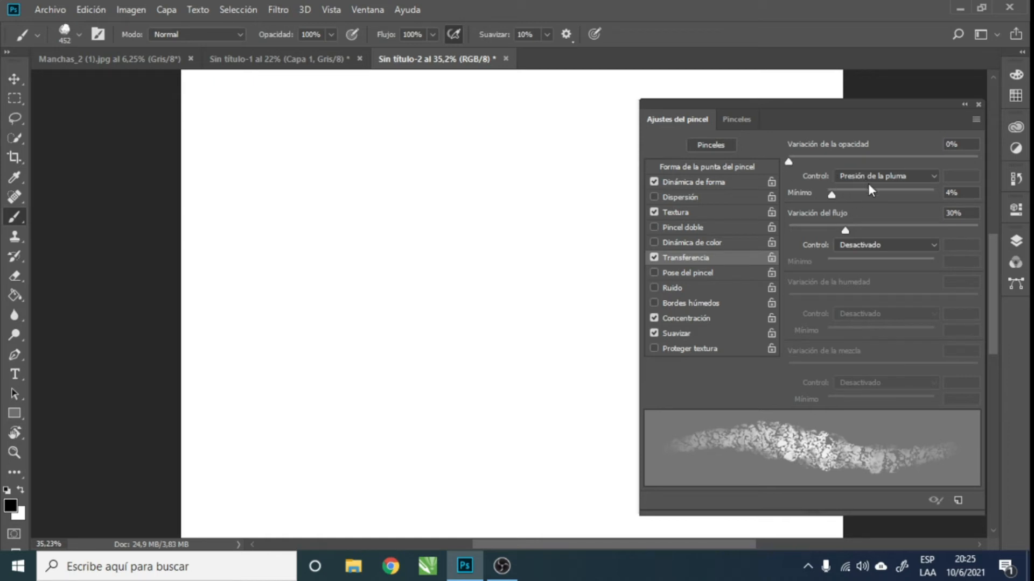
pyautogui.moveTo(830, 195)
pyautogui.mouseDown()
pyautogui.moveTo(934, 204)
pyautogui.moveTo(806, 196)
pyautogui.moveTo(867, 198)
pyautogui.moveTo(836, 196)
pyautogui.mouseUp()
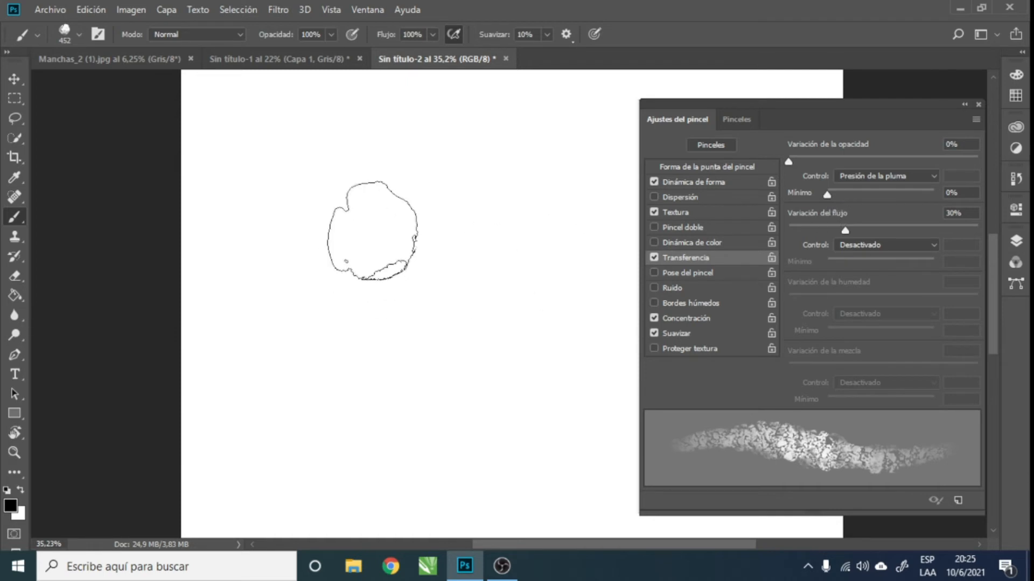
# Step: Paint two vertical pressure-sensitive test strokes side by side on the page and erase them
pyautogui.moveTo(441, 164)
pyautogui.mouseDown()
pyautogui.moveTo(438, 191)
pyautogui.moveTo(396, 269)
pyautogui.moveTo(369, 474)
pyautogui.mouseUp()
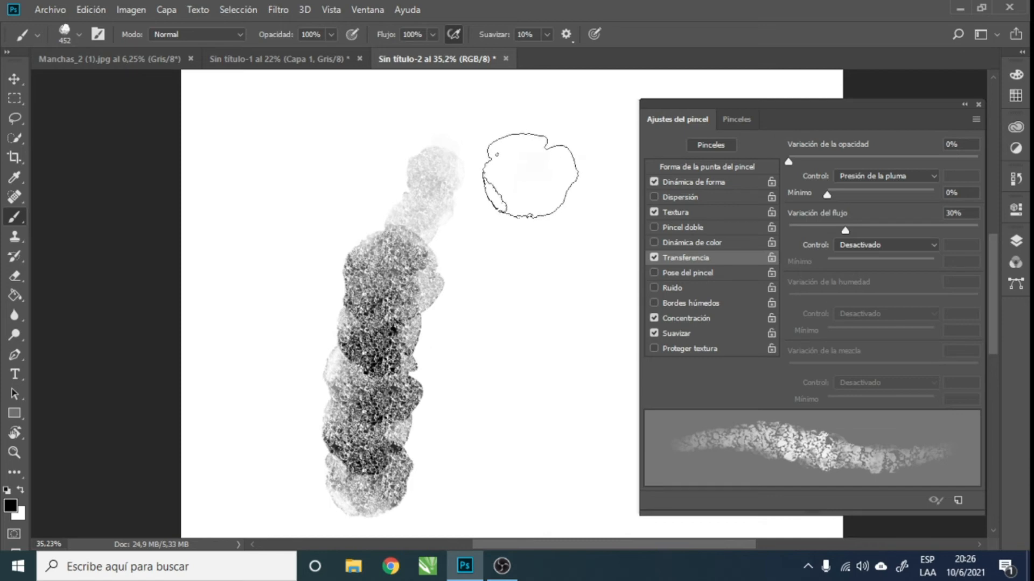
pyautogui.click(525, 185)
pyautogui.moveTo(526, 186); pyautogui.dragTo(484, 447)
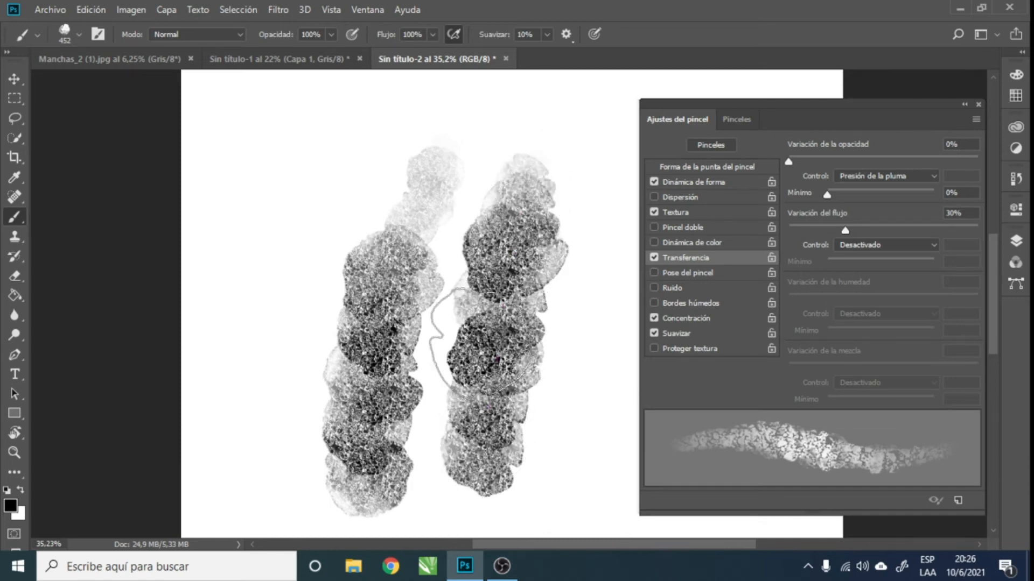
pyautogui.press('e')
pyautogui.moveTo(424, 226); pyautogui.dragTo(434, 280)
pyautogui.press('b')
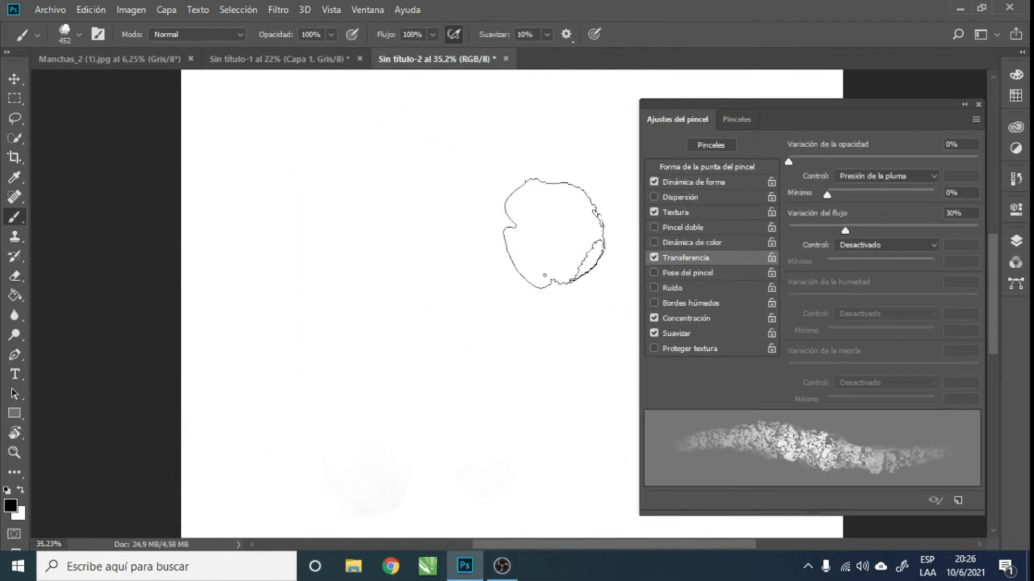
# Step: Set the brush tip's spacing to 1%, and in Dinámica de forma set size variation to 37% and angle variation to 0%
pyautogui.click(729, 166)
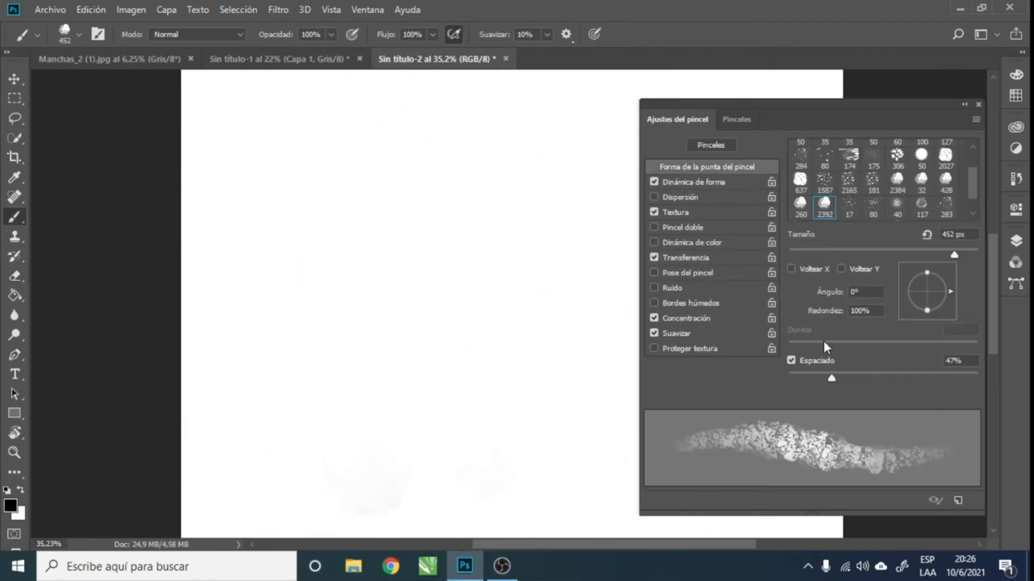
pyautogui.moveTo(830, 375); pyautogui.dragTo(764, 372)
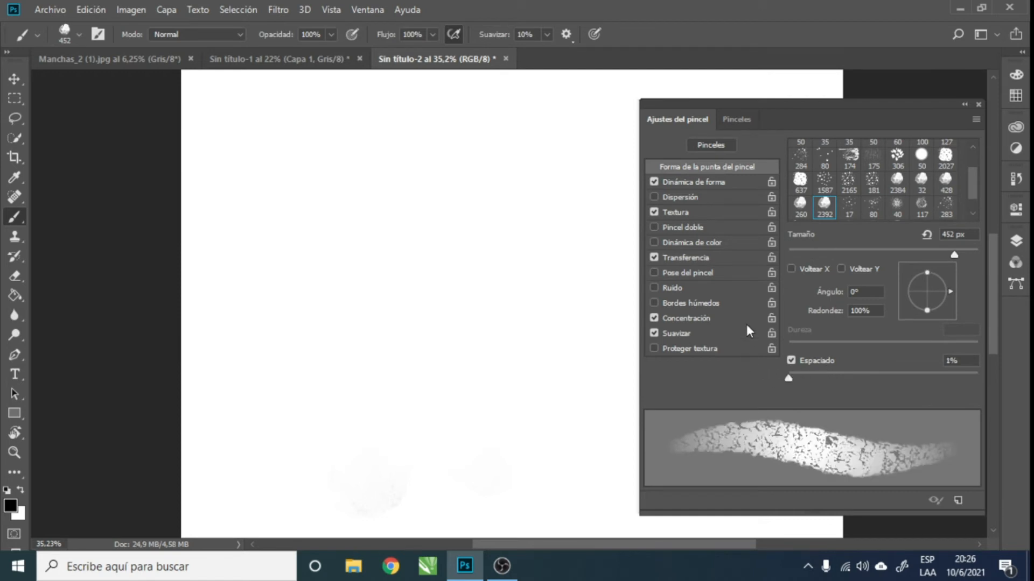
pyautogui.click(707, 182)
pyautogui.moveTo(865, 160); pyautogui.dragTo(787, 160)
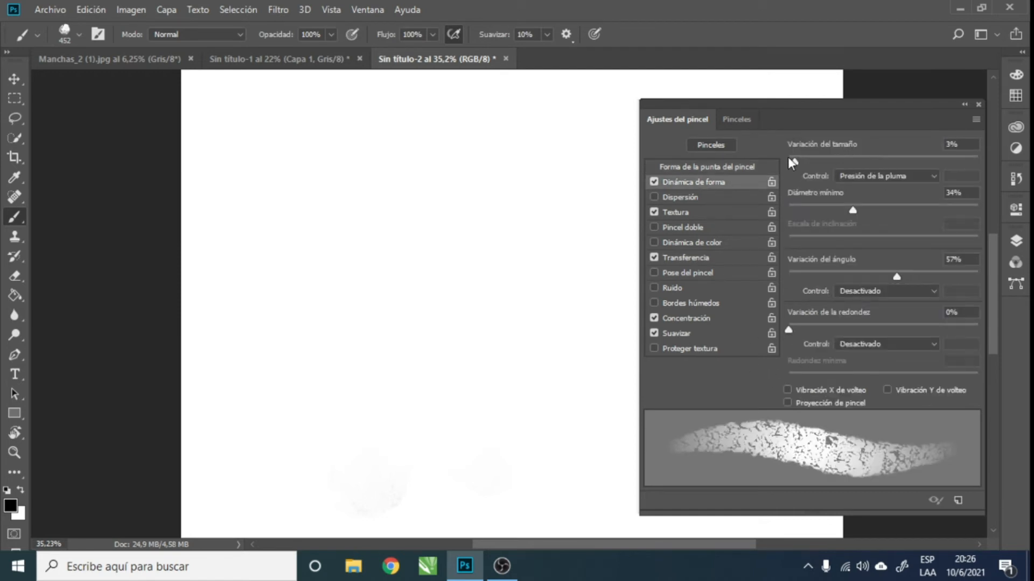
pyautogui.moveTo(850, 168); pyautogui.dragTo(854, 171)
pyautogui.moveTo(896, 276); pyautogui.dragTo(757, 269)
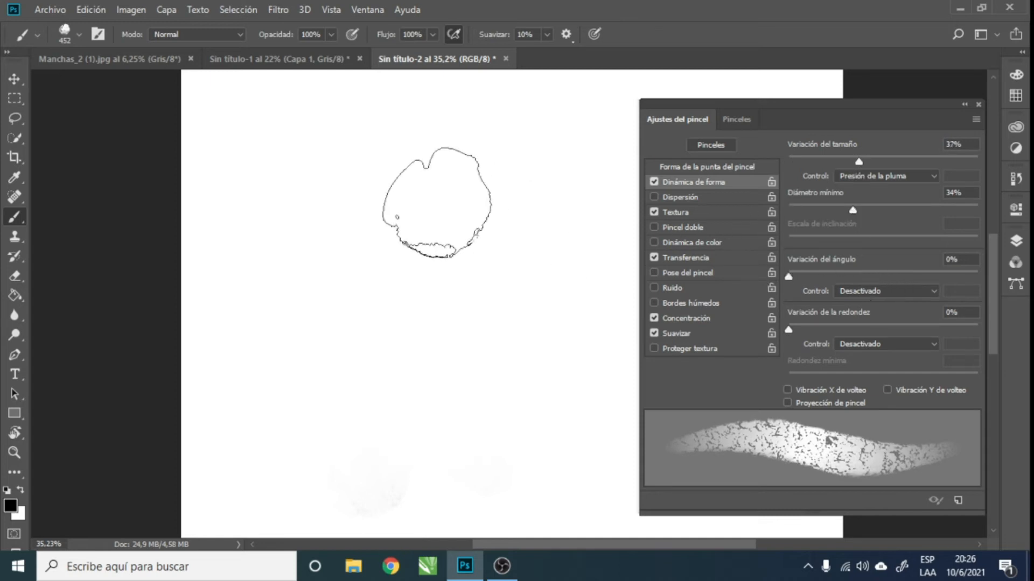
# Step: Paint several vertical test strokes with varying pen pressure across the page and erase them all
pyautogui.moveTo(370, 152)
pyautogui.mouseDown()
pyautogui.moveTo(387, 167)
pyautogui.moveTo(371, 250)
pyautogui.mouseUp()
pyautogui.moveTo(488, 226)
pyautogui.mouseDown()
pyautogui.moveTo(485, 178)
pyautogui.moveTo(481, 205)
pyautogui.mouseUp()
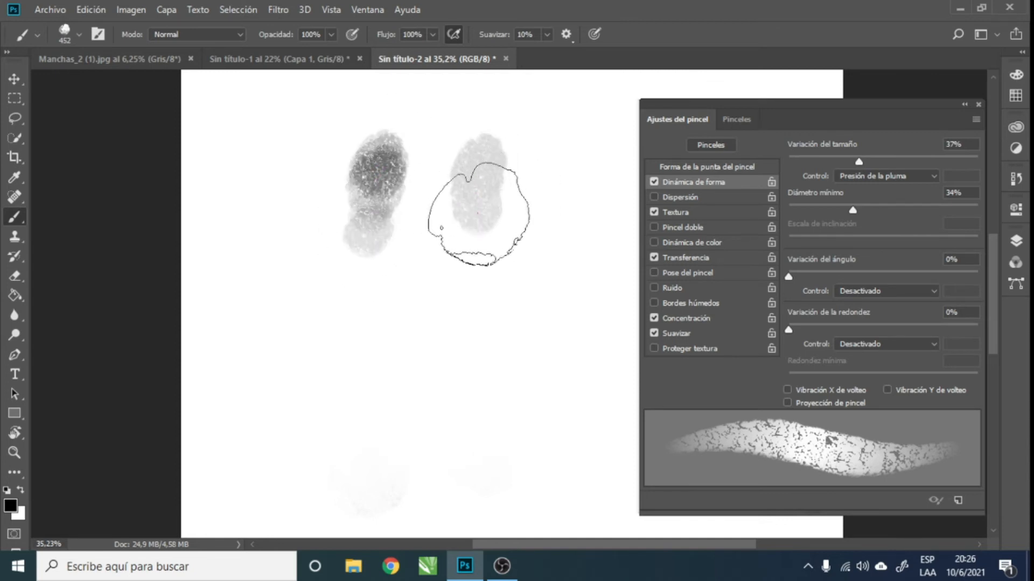
pyautogui.moveTo(540, 148); pyautogui.dragTo(537, 428)
pyautogui.moveTo(281, 207); pyautogui.dragTo(284, 468)
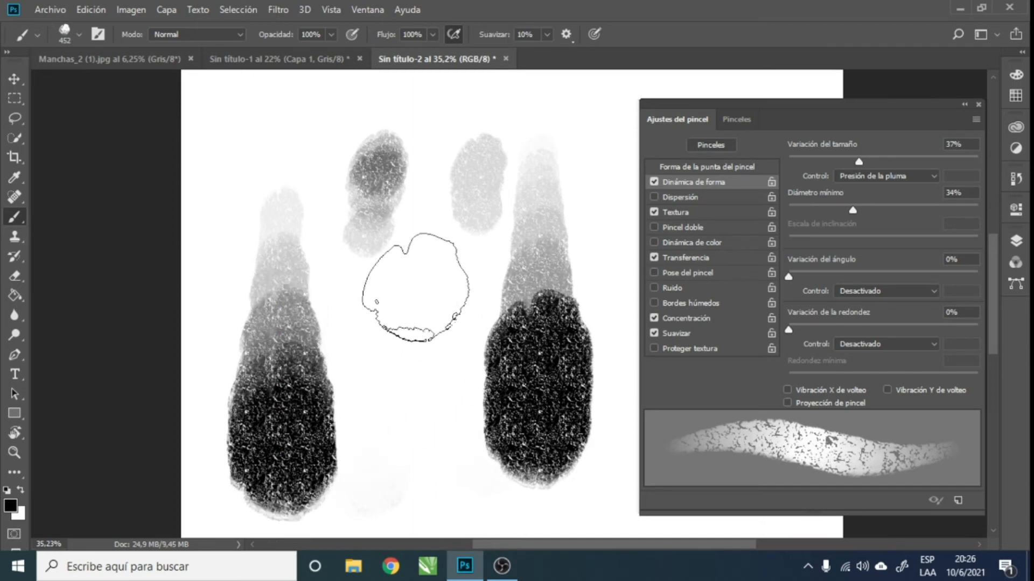
pyautogui.moveTo(421, 293); pyautogui.dragTo(430, 495)
pyautogui.press('e')
pyautogui.moveTo(356, 224); pyautogui.dragTo(416, 370)
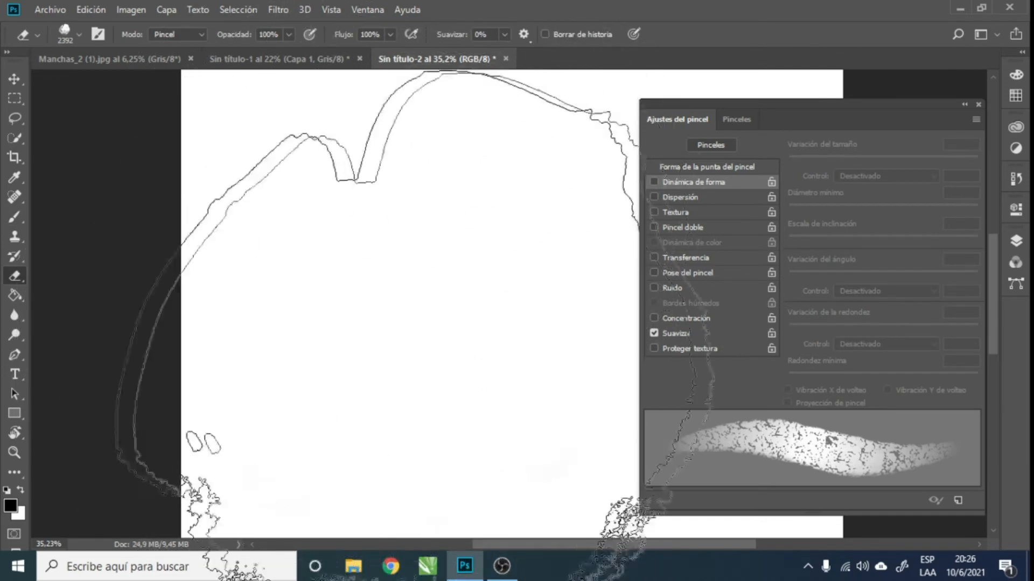
pyautogui.press('b')
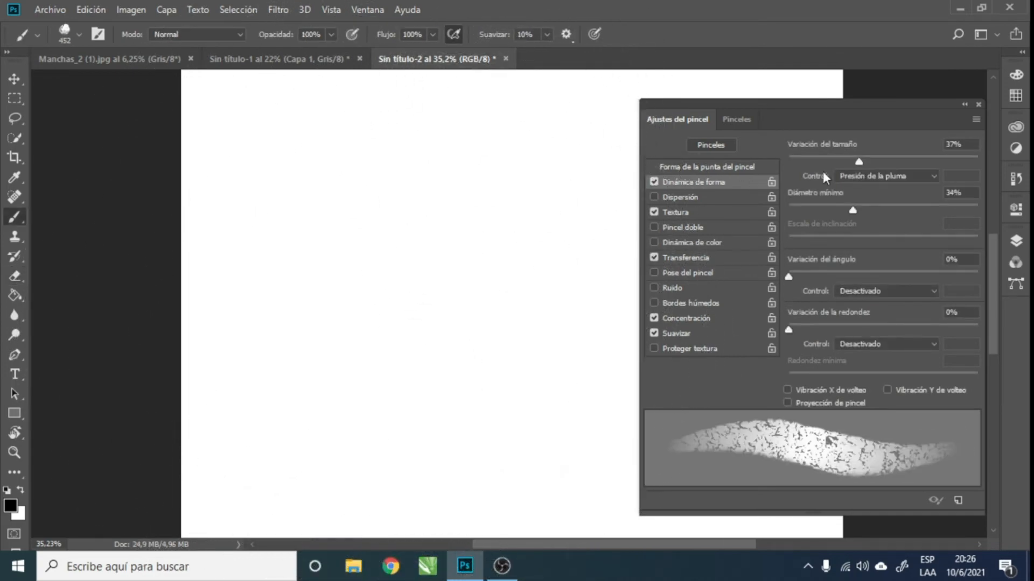
# Step: Set the brush tip's spacing to 50% and the angle variation in Dinámica de forma to 20%
pyautogui.click(715, 168)
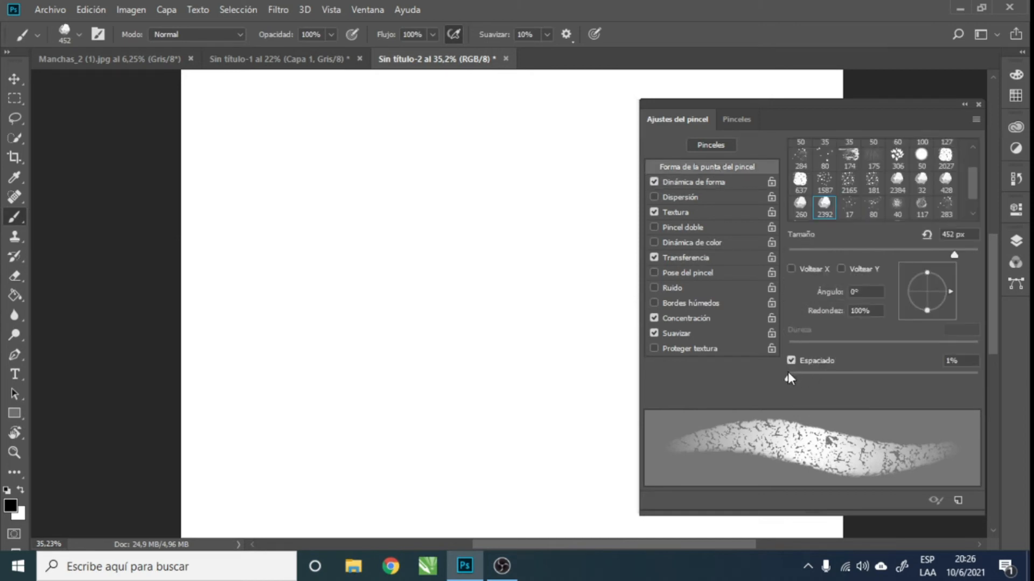
pyautogui.moveTo(789, 379); pyautogui.dragTo(828, 379)
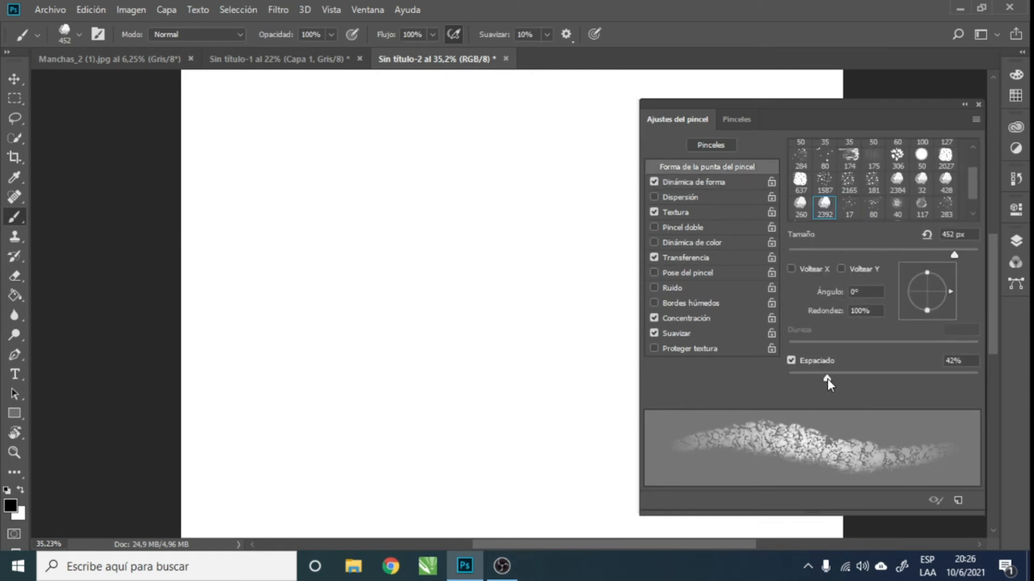
pyautogui.click(715, 182)
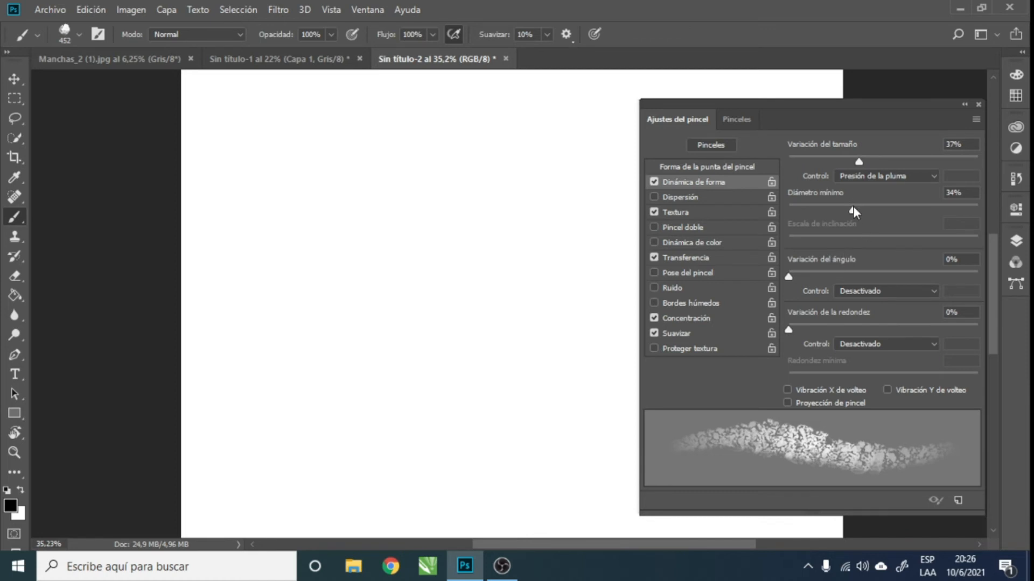
pyautogui.moveTo(805, 276); pyautogui.dragTo(835, 276)
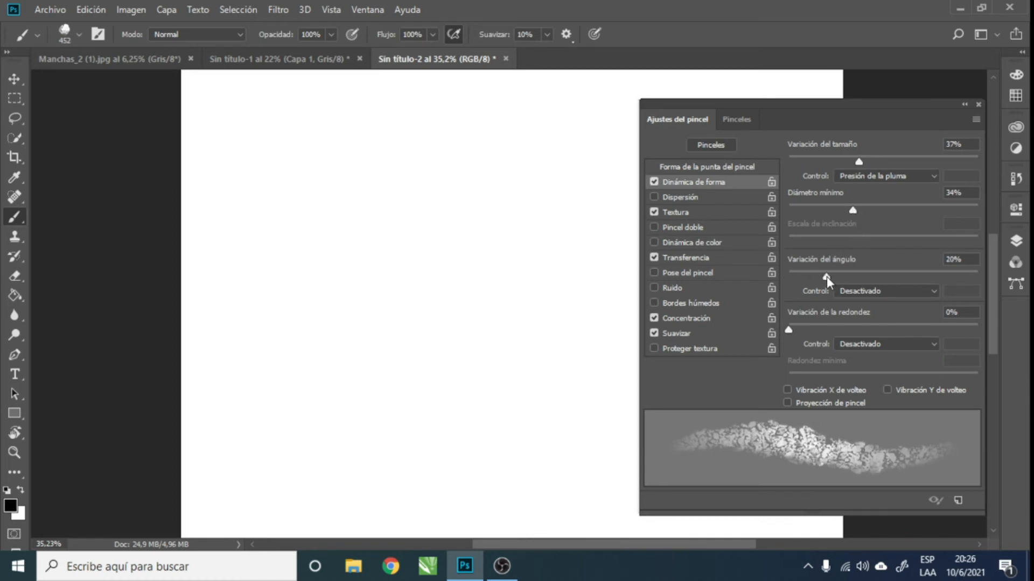
pyautogui.click(720, 168)
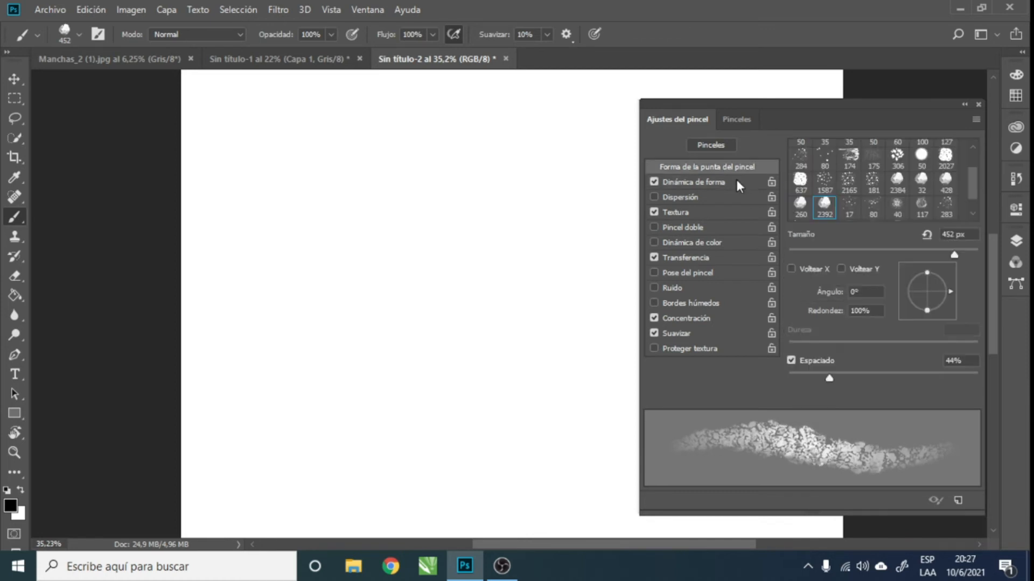
pyautogui.moveTo(829, 376); pyautogui.dragTo(834, 377)
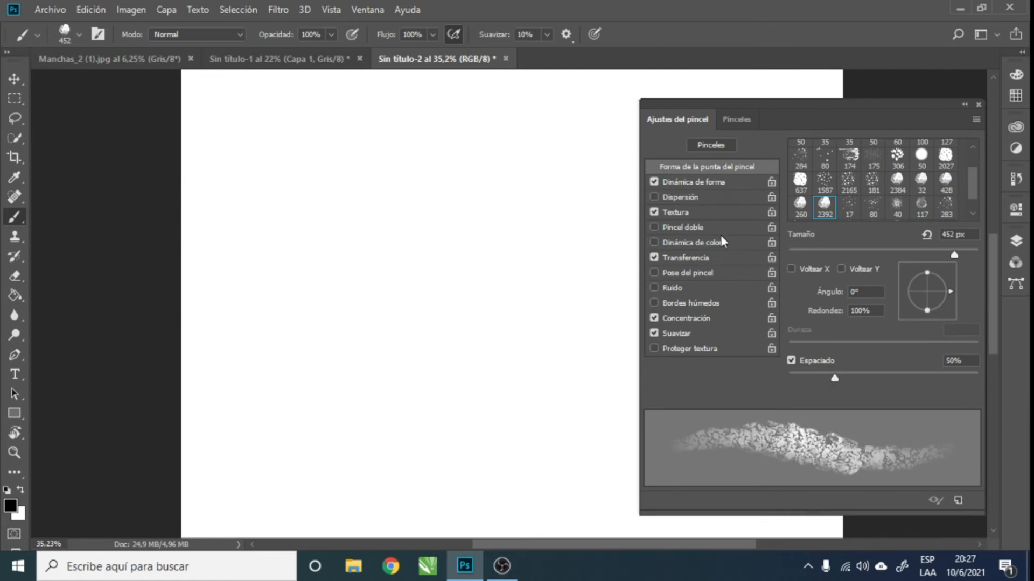
# Step: Set the flow variation in Transferencia to 0%
pyautogui.click(709, 259)
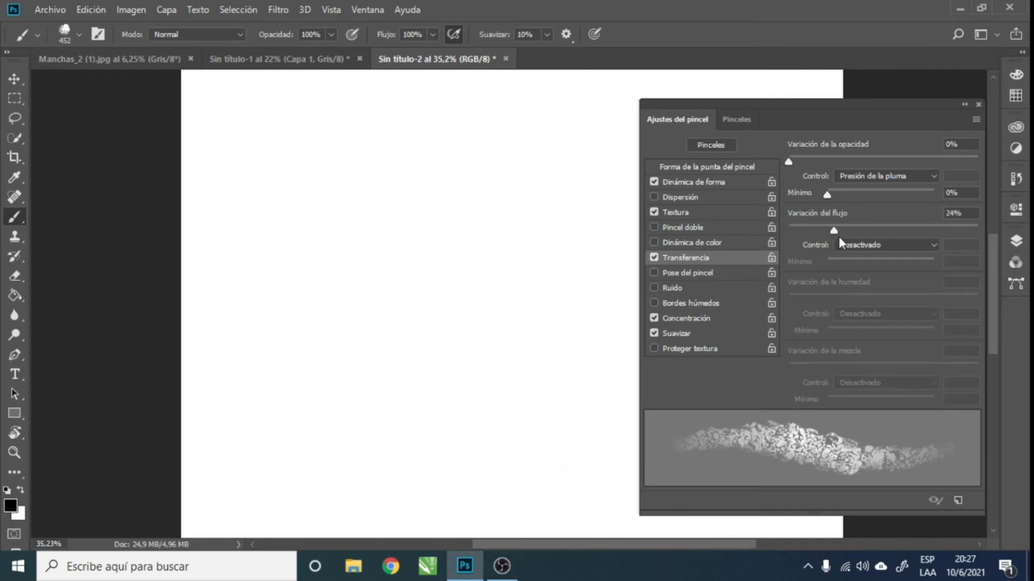
pyautogui.moveTo(839, 237); pyautogui.dragTo(903, 249)
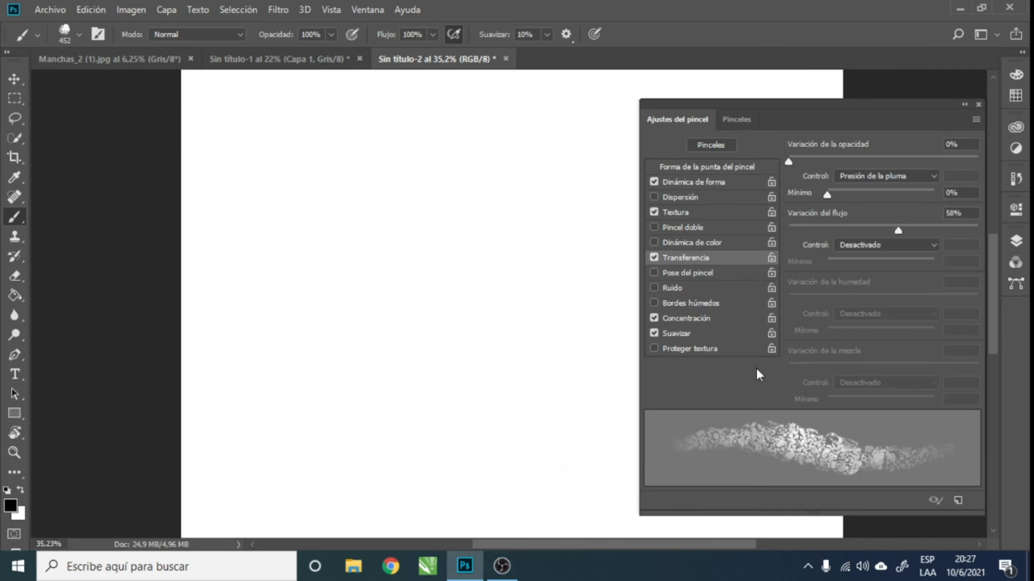
pyautogui.moveTo(849, 234); pyautogui.dragTo(711, 240)
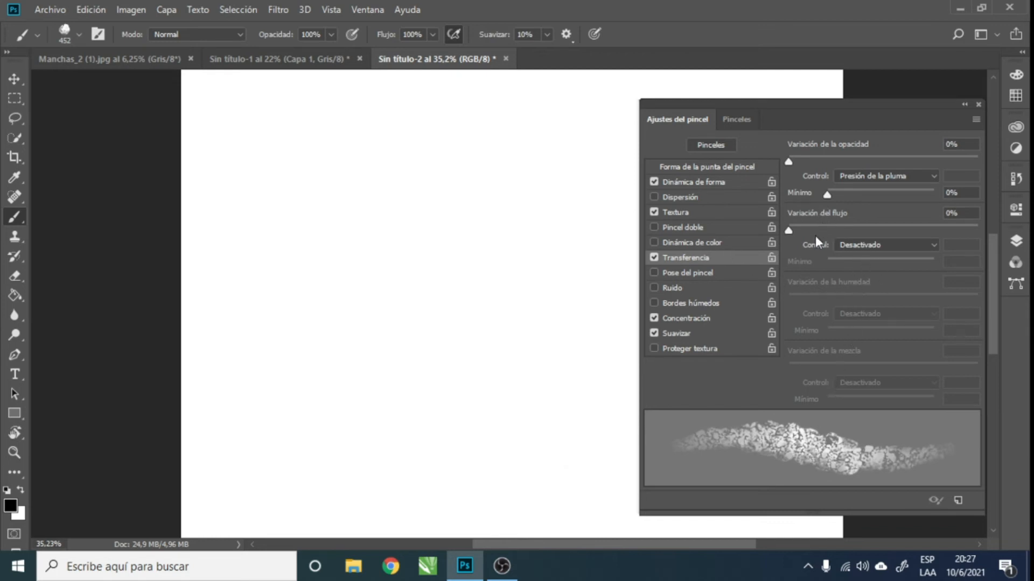
# Step: Paint overlapping test strokes of varying pen pressure in the middle of the page with the textured ink brush
pyautogui.moveTo(492, 220)
pyautogui.mouseDown()
pyautogui.moveTo(533, 283)
pyautogui.moveTo(553, 256)
pyautogui.mouseUp()
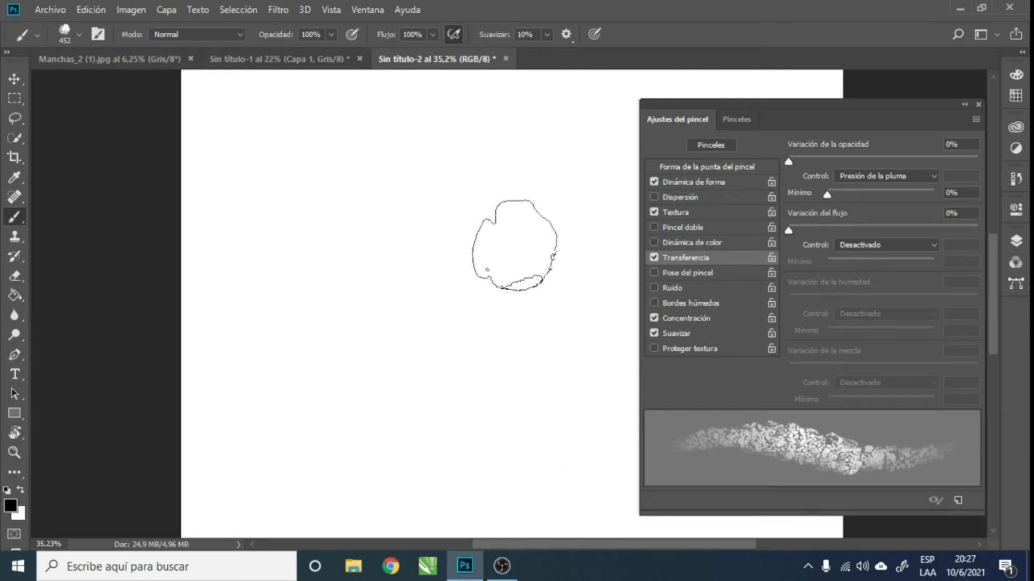
pyautogui.moveTo(431, 161)
pyautogui.mouseDown()
pyautogui.moveTo(417, 177)
pyautogui.moveTo(431, 289)
pyautogui.moveTo(479, 272)
pyautogui.moveTo(506, 304)
pyautogui.mouseUp()
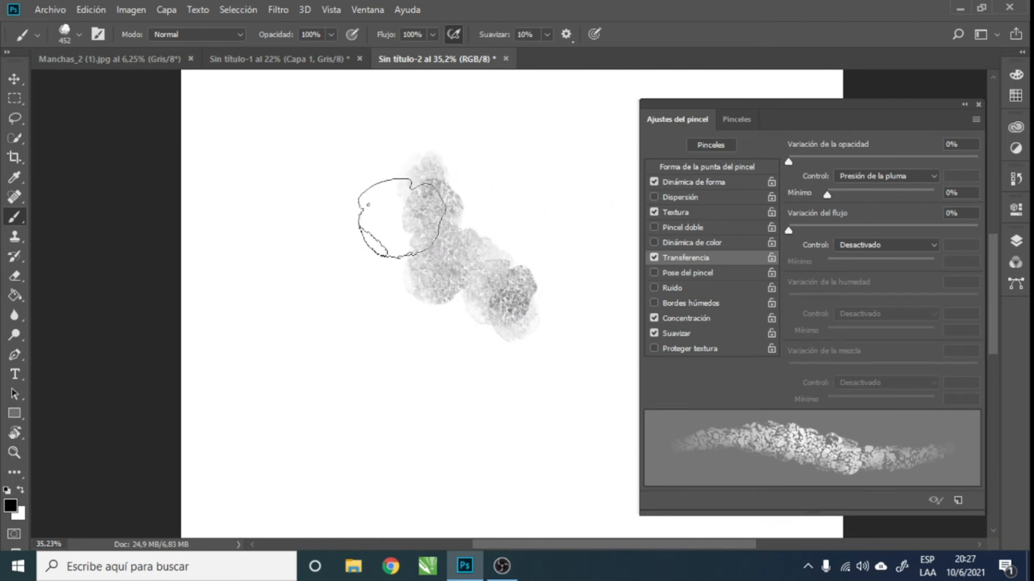
pyautogui.moveTo(401, 218)
pyautogui.mouseDown()
pyautogui.moveTo(403, 345)
pyautogui.moveTo(418, 371)
pyautogui.moveTo(398, 269)
pyautogui.moveTo(484, 334)
pyautogui.moveTo(496, 387)
pyautogui.mouseUp()
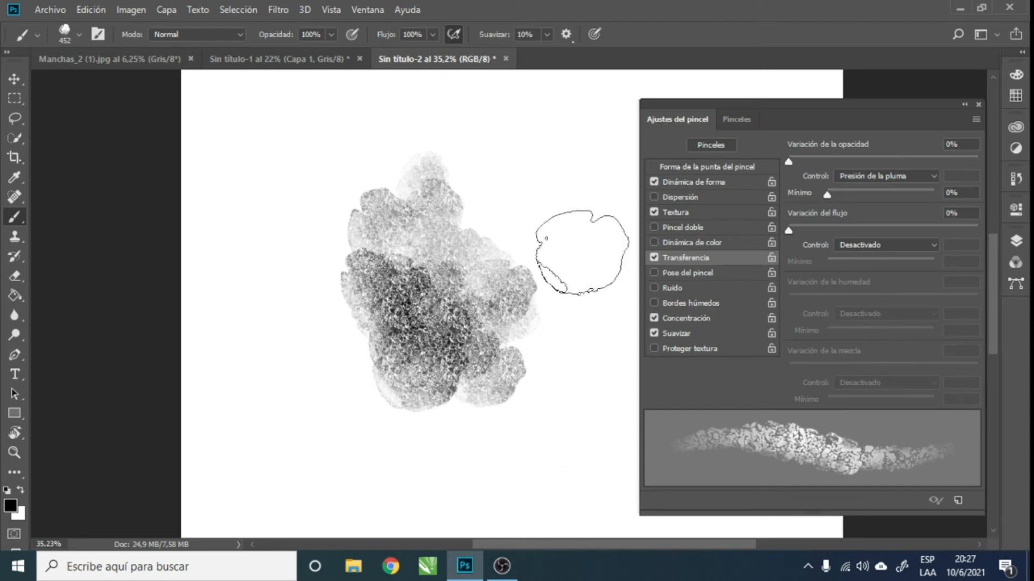
# Step: Save the current brush as a new preset named MANCHA DE TINTA_modificado, including the tool settings but not the size or color
pyautogui.click(958, 501)
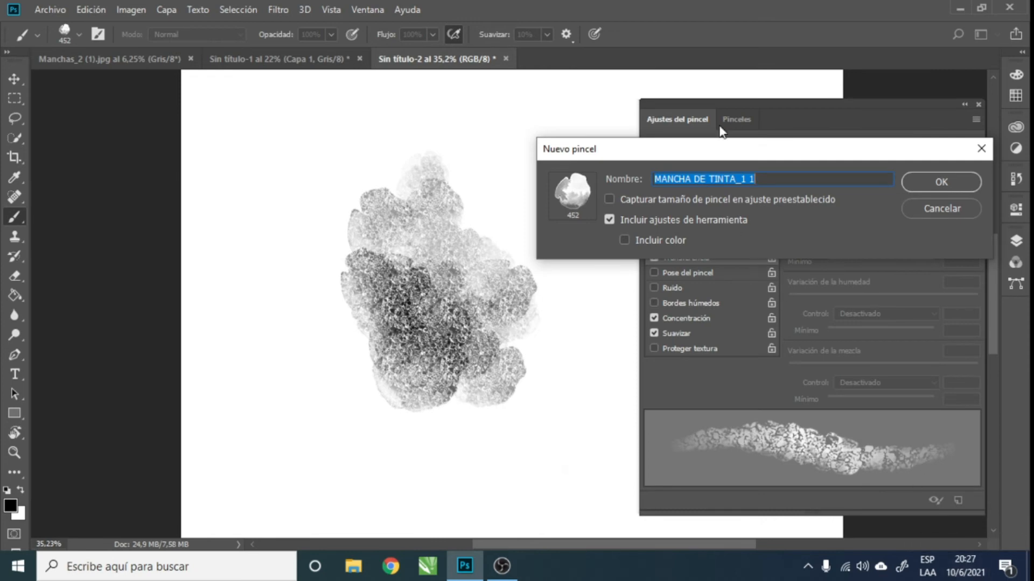
pyautogui.moveTo(707, 156); pyautogui.dragTo(424, 163)
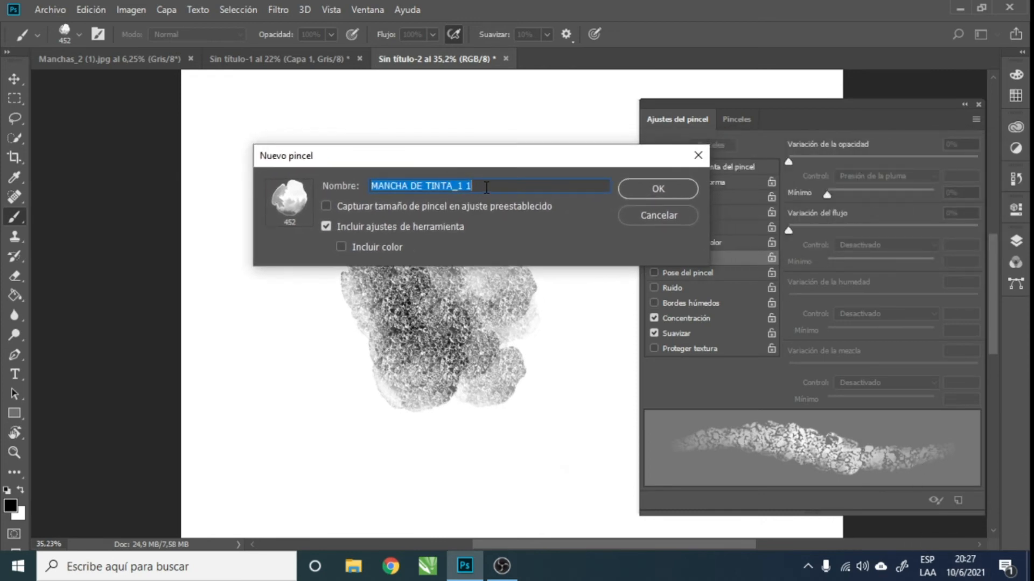
pyautogui.click(487, 187)
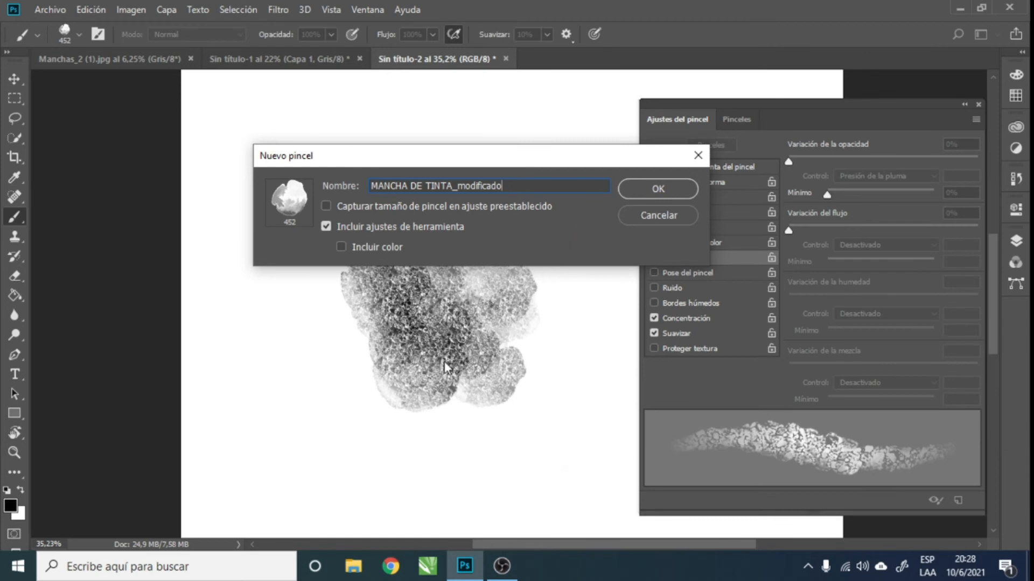
pyautogui.click(658, 187)
# Step: Paint more test strokes over the textured patch, erase the whole patch and return to the Brush tool
pyautogui.moveTo(579, 210)
pyautogui.mouseDown()
pyautogui.moveTo(450, 186)
pyautogui.moveTo(458, 193)
pyautogui.moveTo(420, 345)
pyautogui.moveTo(485, 226)
pyautogui.moveTo(404, 301)
pyautogui.moveTo(446, 366)
pyautogui.moveTo(439, 326)
pyautogui.mouseUp()
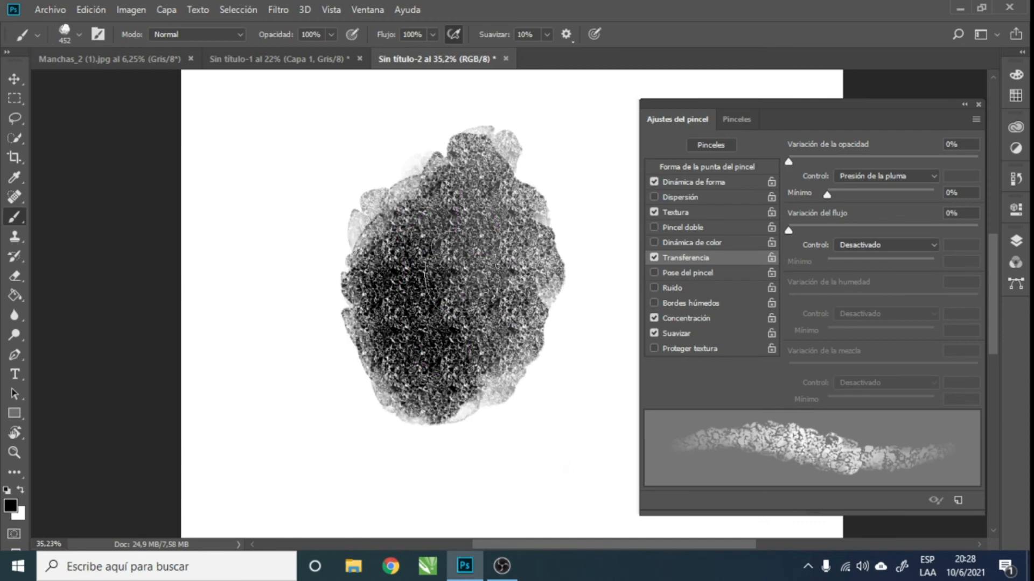
pyautogui.press('e')
pyautogui.moveTo(412, 193)
pyautogui.mouseDown()
pyautogui.moveTo(454, 200)
pyautogui.moveTo(440, 260)
pyautogui.mouseUp()
pyautogui.press('b')
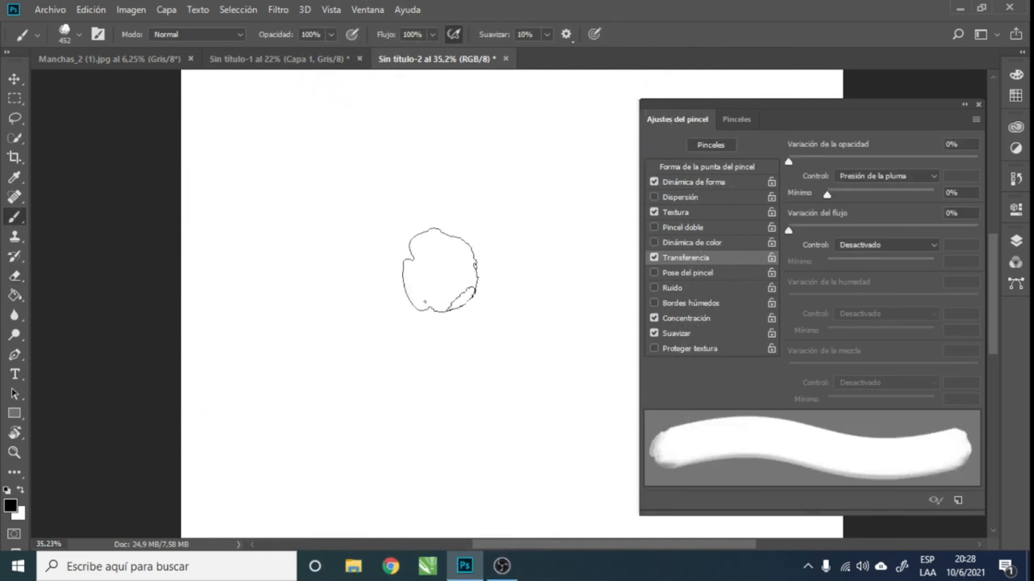
# Step: Replace the current patterns in the brush's Textura settings with the Papel en escala de grises set
pyautogui.click(676, 212)
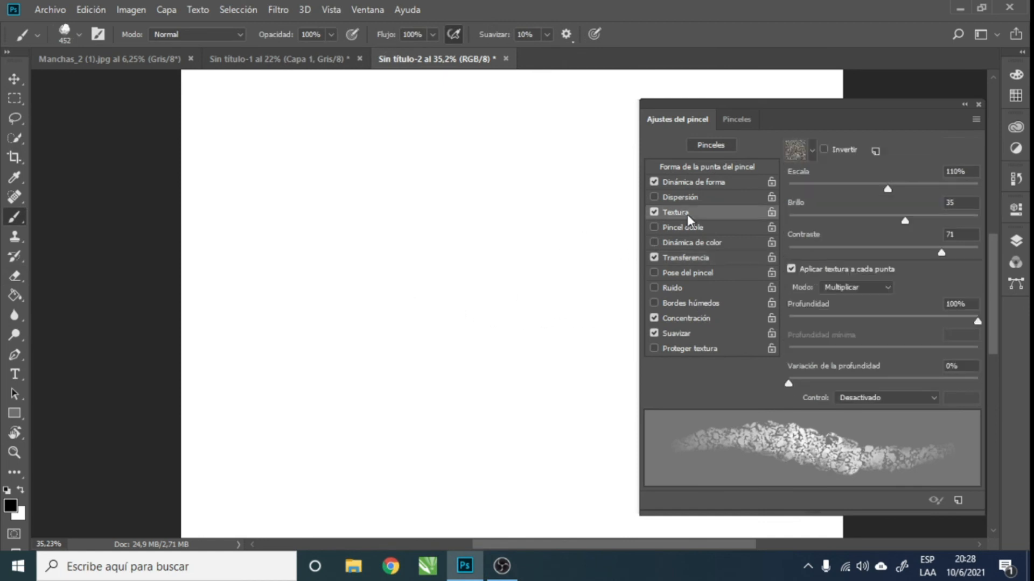
pyautogui.click(811, 152)
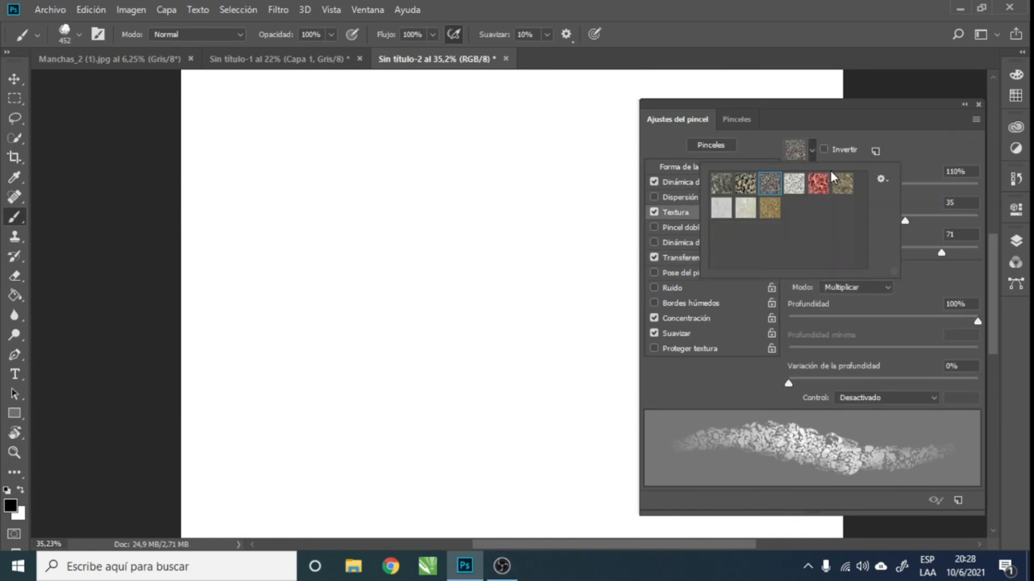
pyautogui.click(881, 179)
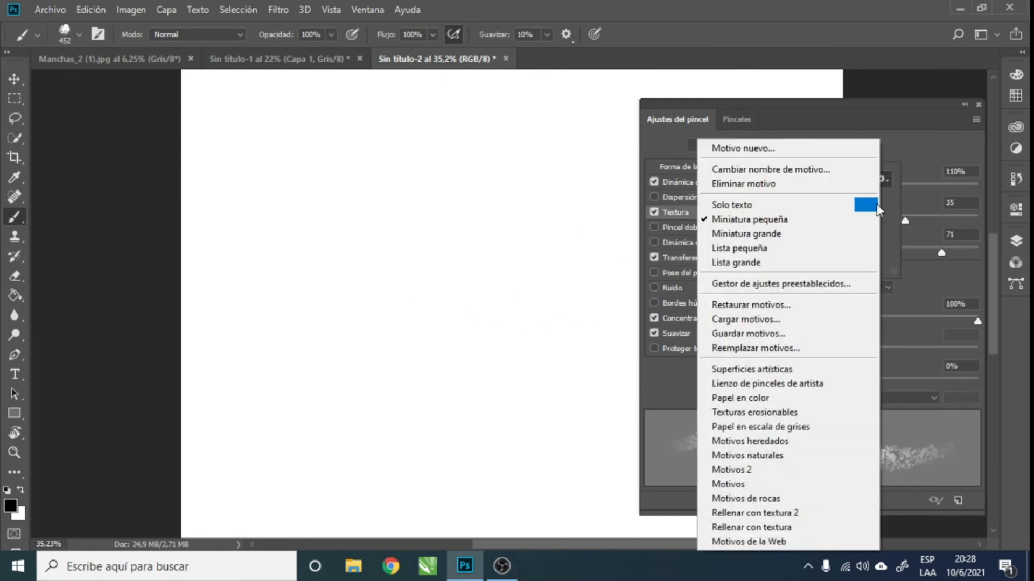
pyautogui.click(778, 427)
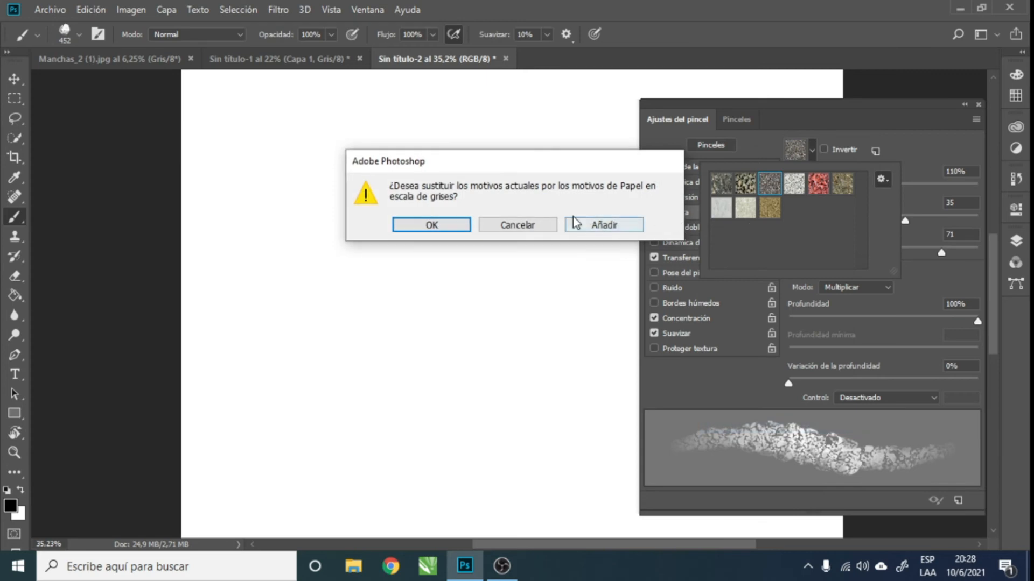
pyautogui.click(465, 227)
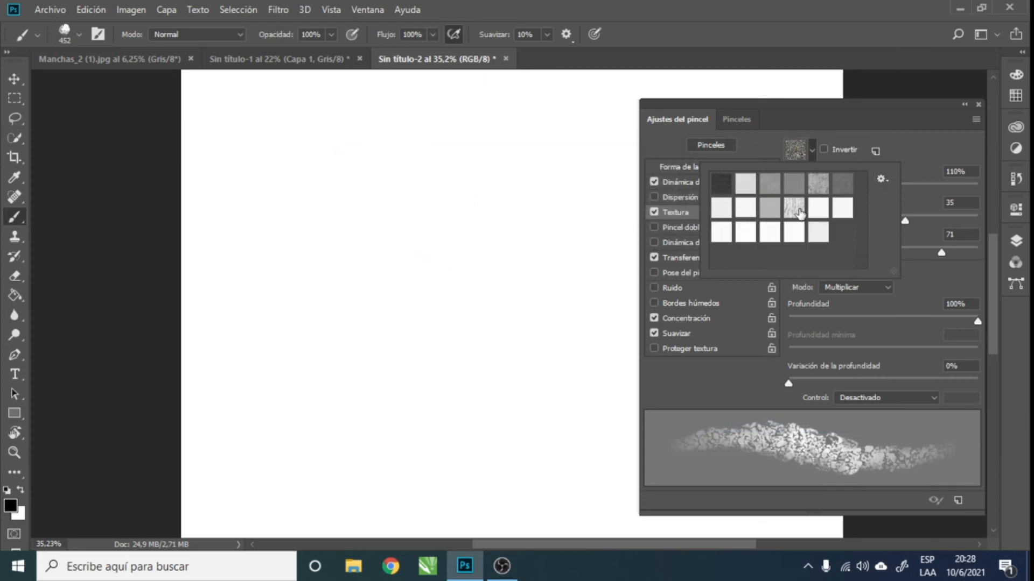
# Step: Try several grayscale paper patterns as the brush texture and set the texture scale to 99%
pyautogui.click(800, 214)
pyautogui.click(817, 184)
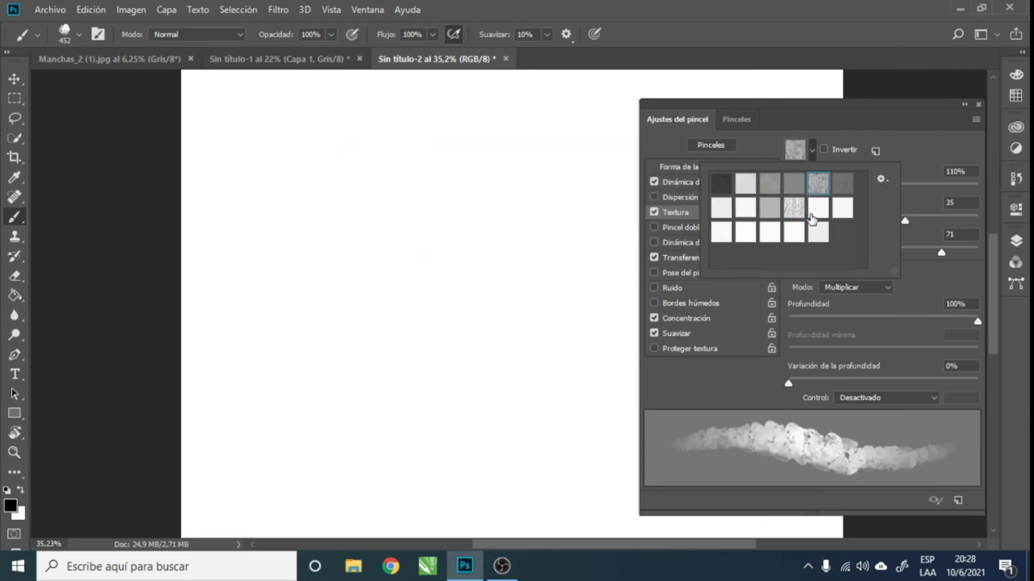
pyautogui.click(842, 183)
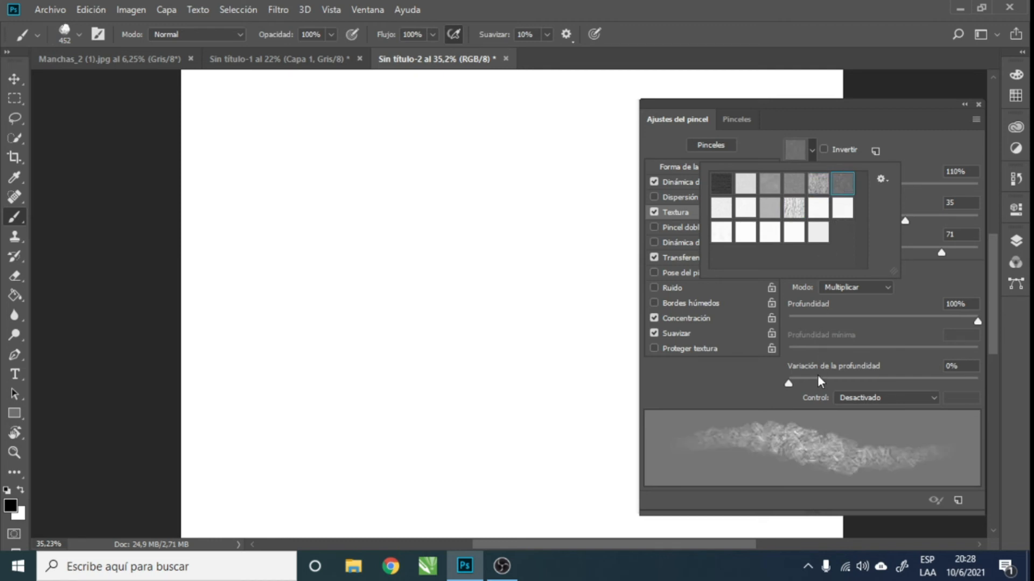
pyautogui.click(815, 214)
pyautogui.click(922, 264)
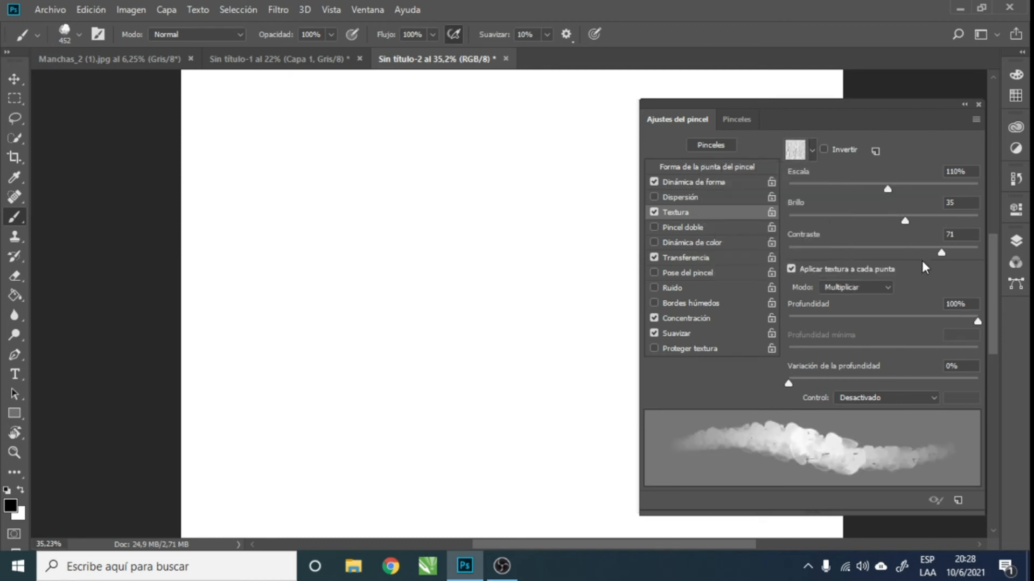
pyautogui.moveTo(901, 189); pyautogui.dragTo(880, 188)
# Step: Compare more grayscale paper patterns and choose the dark grey one at the end of the first row as the texture
pyautogui.click(811, 151)
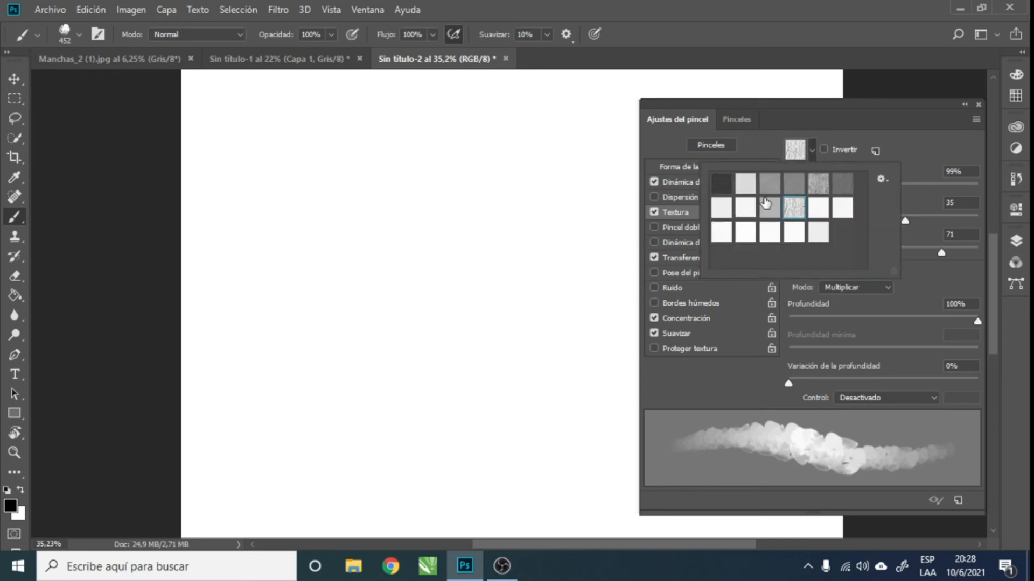
pyautogui.click(770, 189)
pyautogui.click(793, 187)
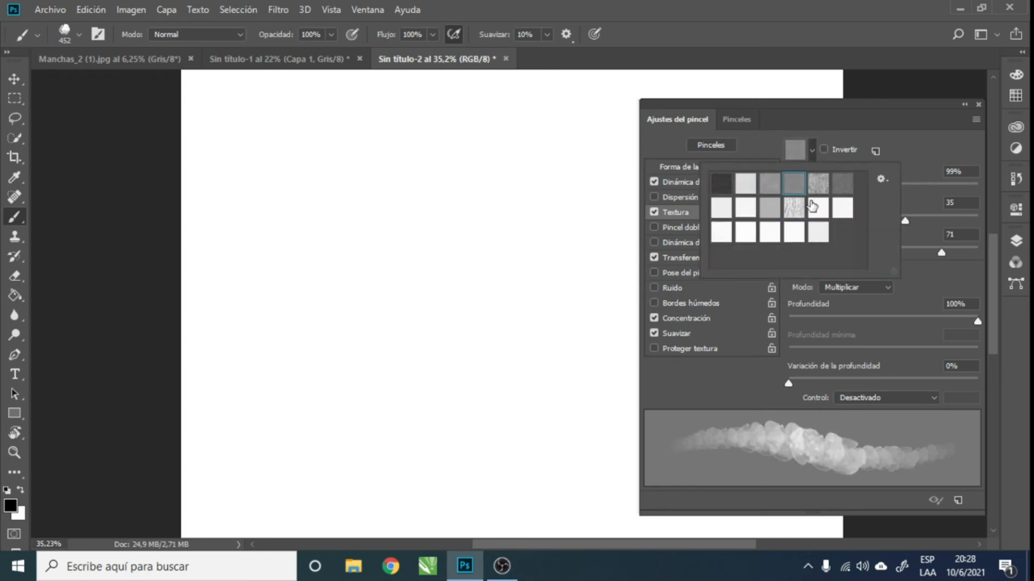
pyautogui.click(816, 188)
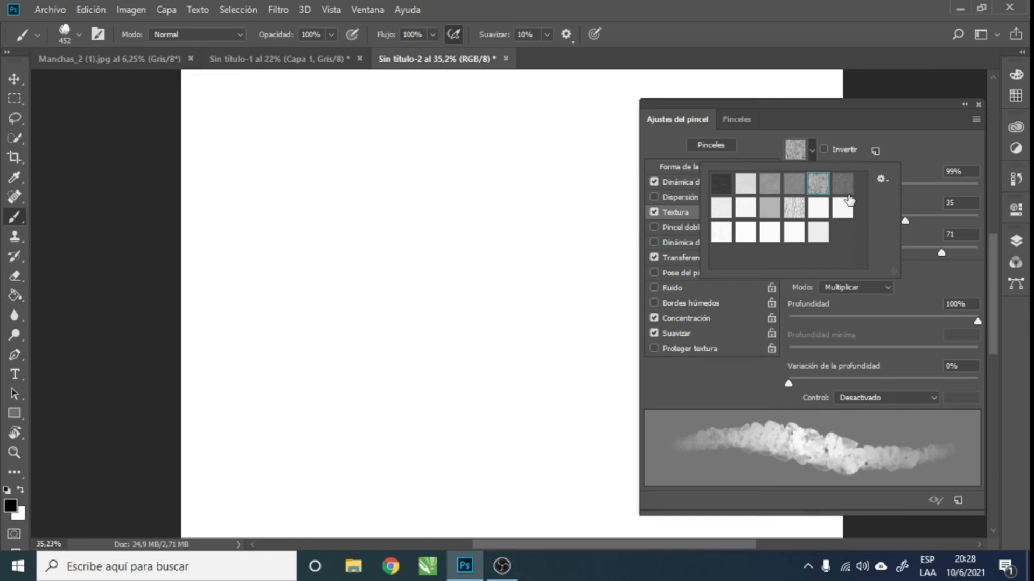
pyautogui.click(843, 212)
pyautogui.click(842, 183)
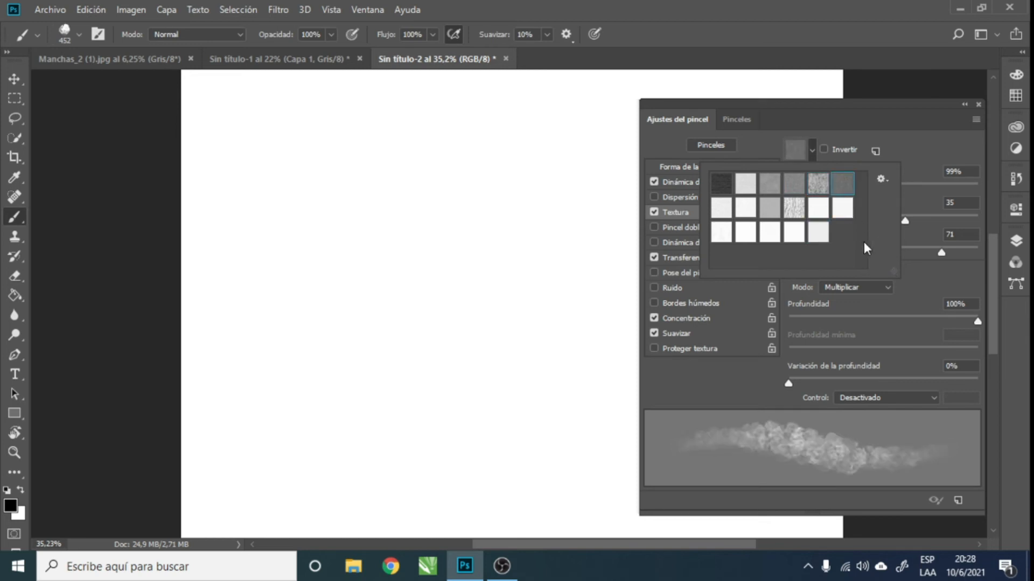
pyautogui.click(920, 278)
# Step: Set the texture's scale to 188%, its brightness to 49 and its contrast to 78
pyautogui.moveTo(877, 186)
pyautogui.mouseDown()
pyautogui.moveTo(924, 189)
pyautogui.moveTo(887, 218)
pyautogui.moveTo(900, 219)
pyautogui.mouseUp()
pyautogui.moveTo(941, 253)
pyautogui.mouseDown()
pyautogui.moveTo(931, 253)
pyautogui.moveTo(951, 252)
pyautogui.mouseUp()
pyautogui.moveTo(900, 221); pyautogui.dragTo(916, 220)
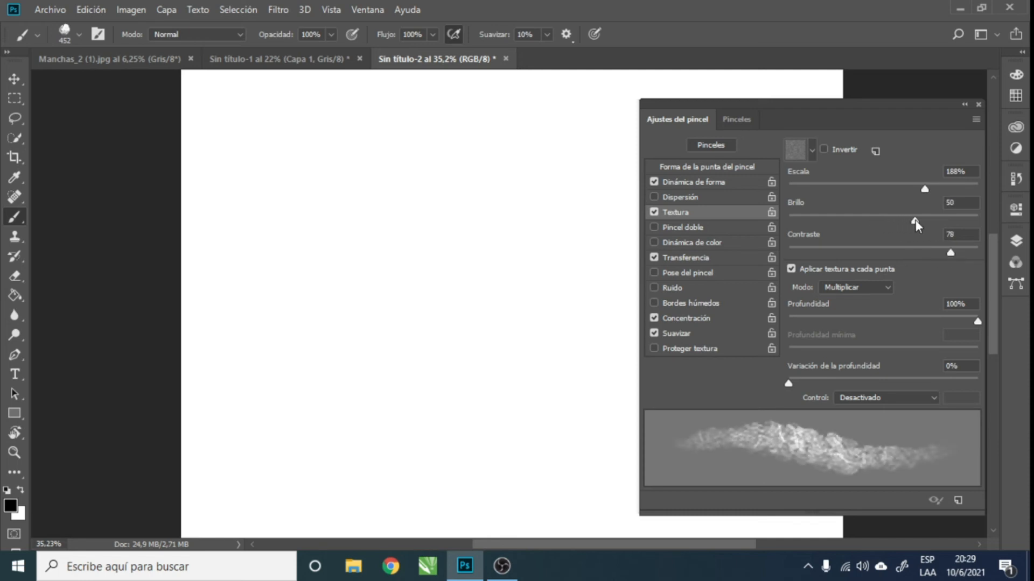
# Step: Paint two overlapping, mostly vertical test patches on the page and examine their paper grain up close
pyautogui.moveTo(371, 194)
pyautogui.mouseDown()
pyautogui.moveTo(388, 310)
pyautogui.moveTo(412, 384)
pyautogui.moveTo(442, 276)
pyautogui.moveTo(474, 409)
pyautogui.mouseUp()
pyautogui.moveTo(482, 214)
pyautogui.mouseDown()
pyautogui.moveTo(522, 242)
pyautogui.moveTo(495, 180)
pyautogui.moveTo(431, 178)
pyautogui.moveTo(385, 323)
pyautogui.moveTo(401, 463)
pyautogui.mouseUp()
pyautogui.keyDown('alt'); pyautogui.scroll(5, 549, 284); pyautogui.keyUp('alt')
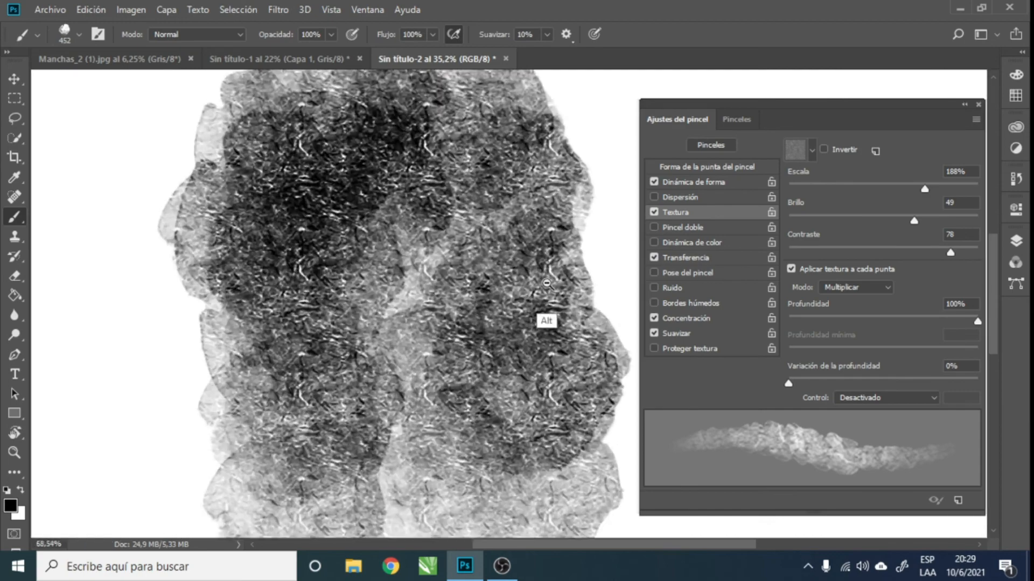
pyautogui.keyDown('alt'); pyautogui.scroll(-5, 555, 279); pyautogui.keyUp('alt')
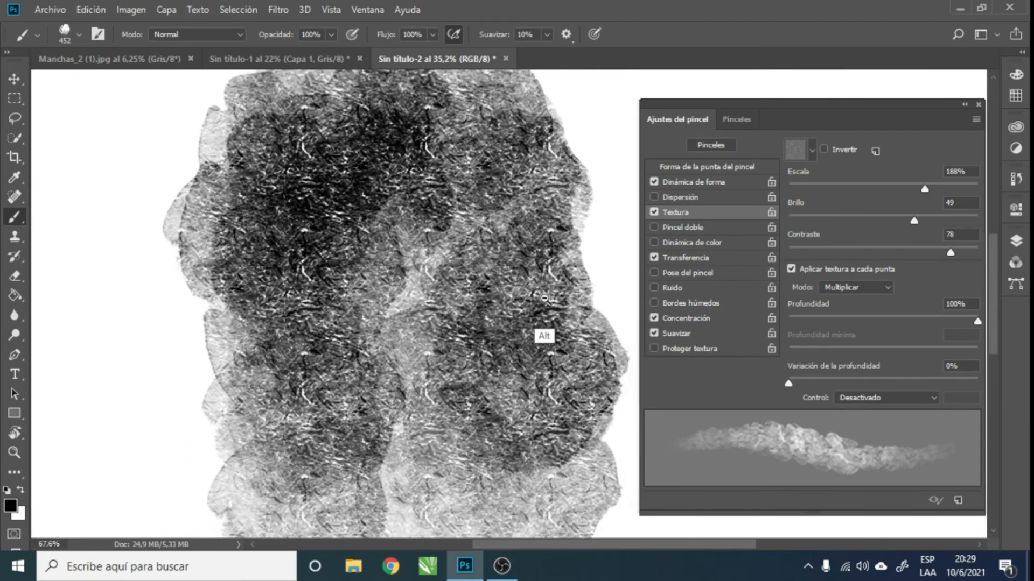
pyautogui.keyDown('alt'); pyautogui.scroll(-4, 532, 314); pyautogui.keyUp('alt')
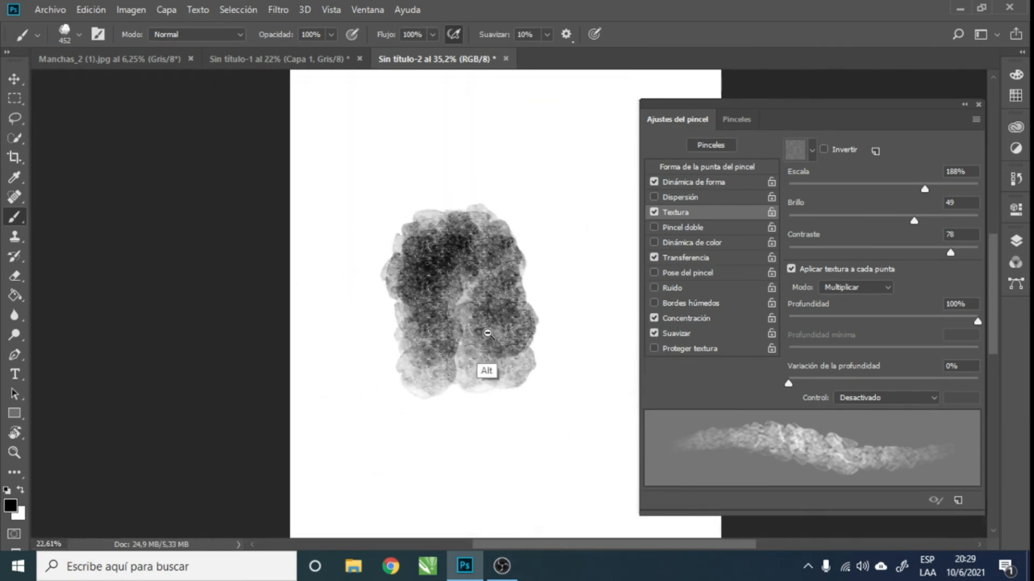
pyautogui.moveTo(500, 275); pyautogui.dragTo(382, 298)
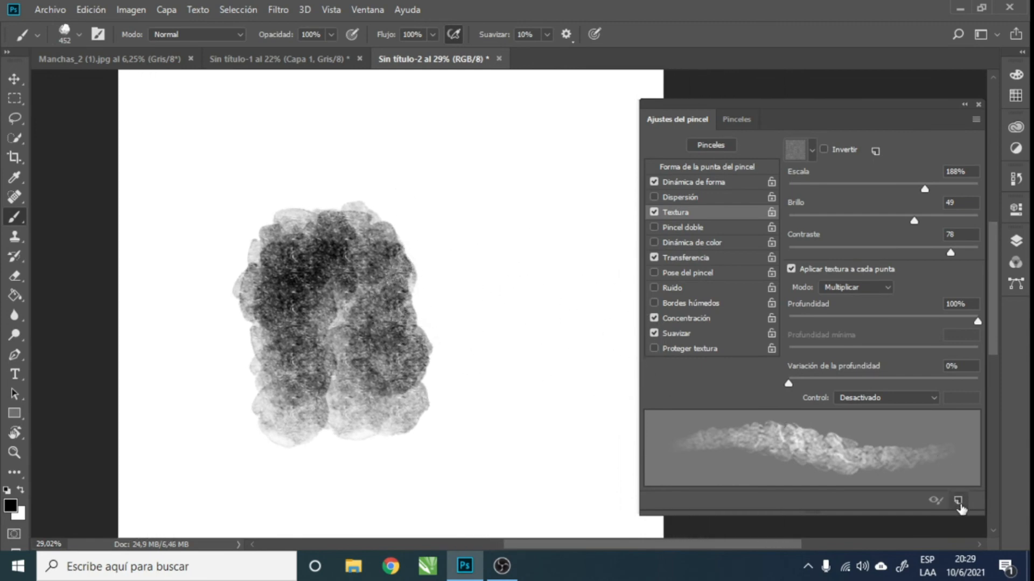
# Step: Set the brush tip's spacing to 1%, paint two vertical test strokes beside the patch and undo both
pyautogui.click(728, 168)
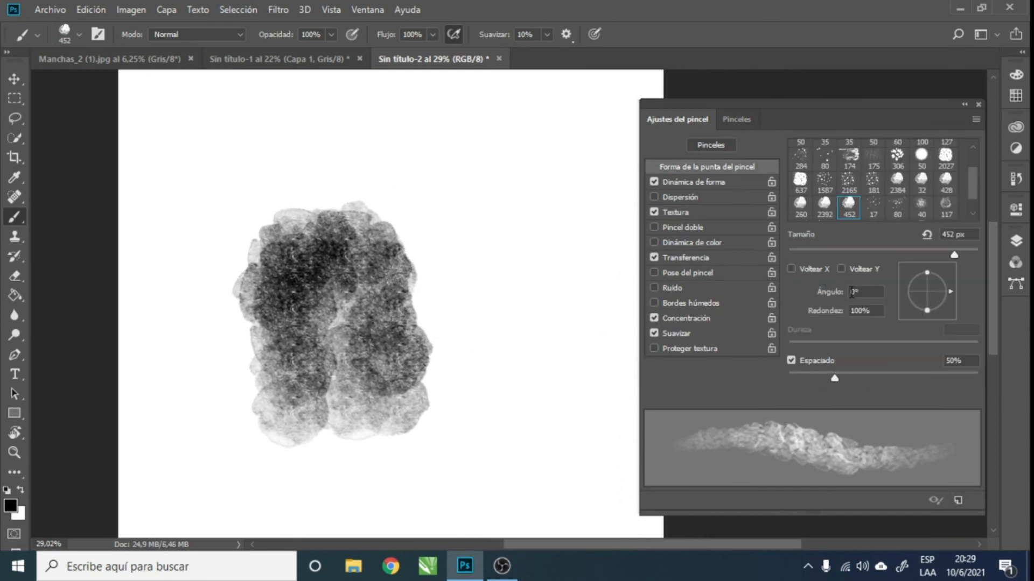
pyautogui.moveTo(820, 377); pyautogui.dragTo(789, 379)
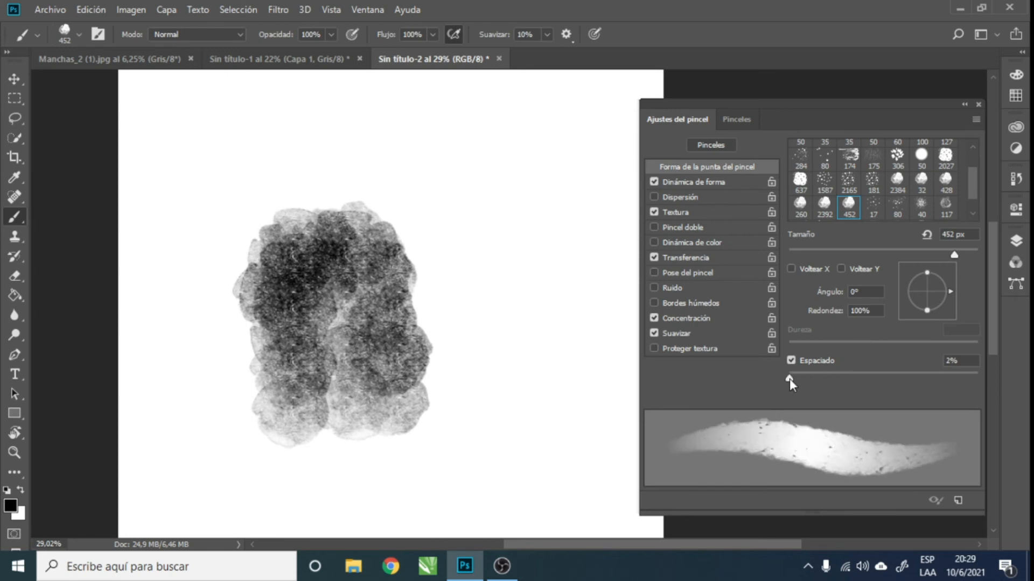
pyautogui.moveTo(538, 197)
pyautogui.mouseDown()
pyautogui.moveTo(533, 262)
pyautogui.moveTo(543, 415)
pyautogui.mouseUp()
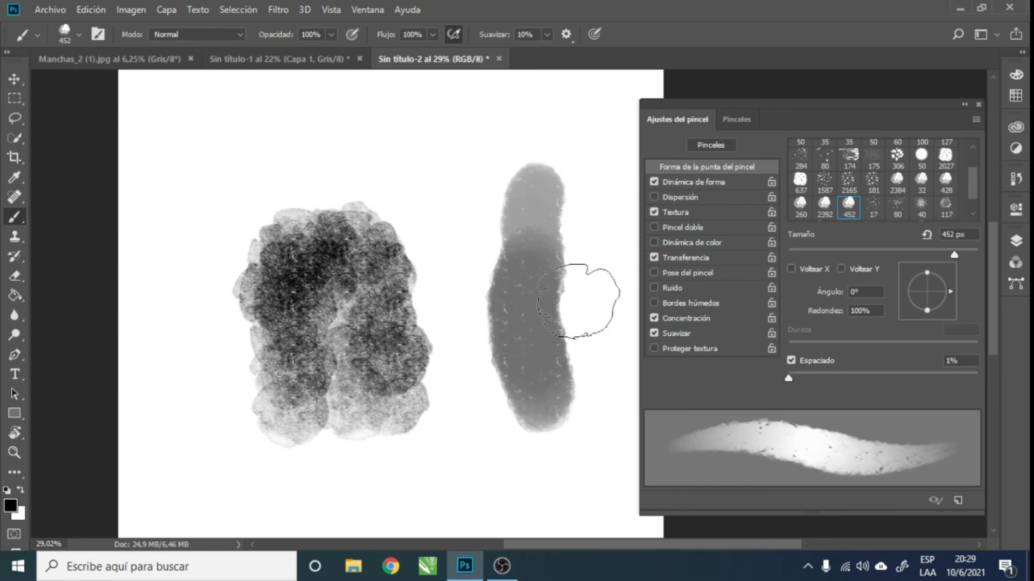
pyautogui.moveTo(574, 233); pyautogui.dragTo(580, 391)
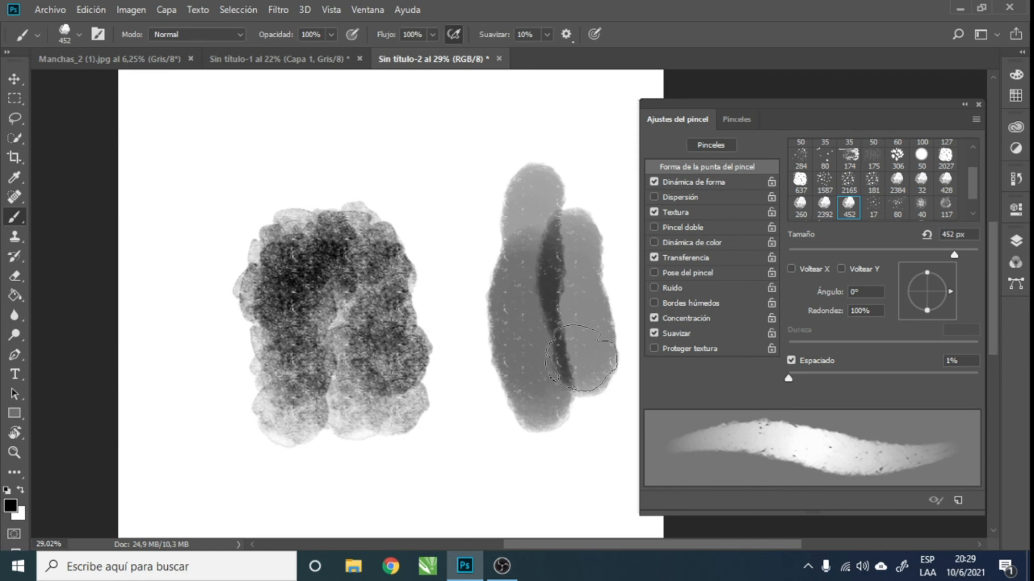
pyautogui.hotkey('ctrl', 'z')
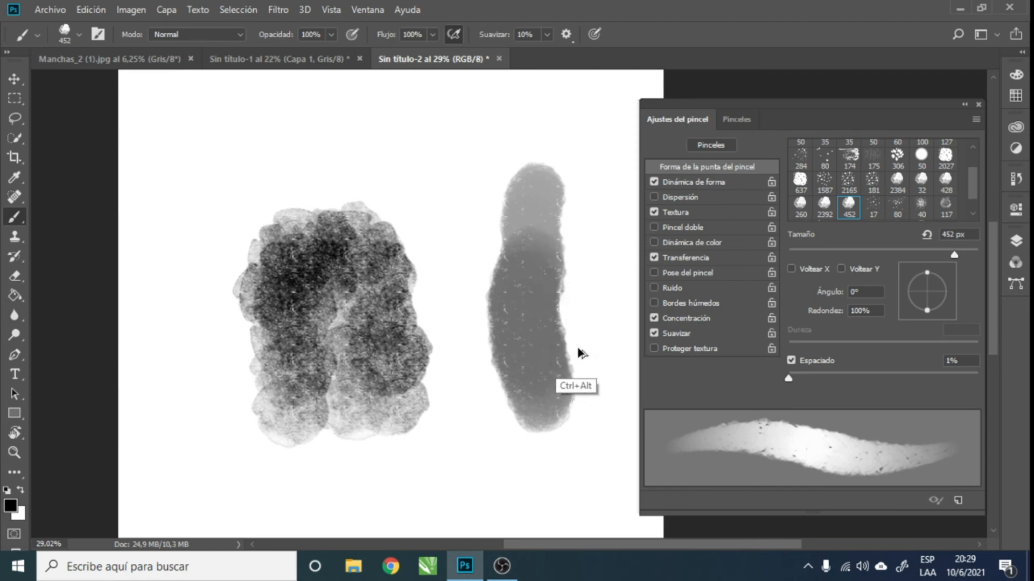
pyautogui.hotkey('ctrl', 'z')
# Step: Set the brush tip's spacing to 28% and paint test strokes in the empty area beside the existing patch
pyautogui.moveTo(806, 378); pyautogui.dragTo(815, 378)
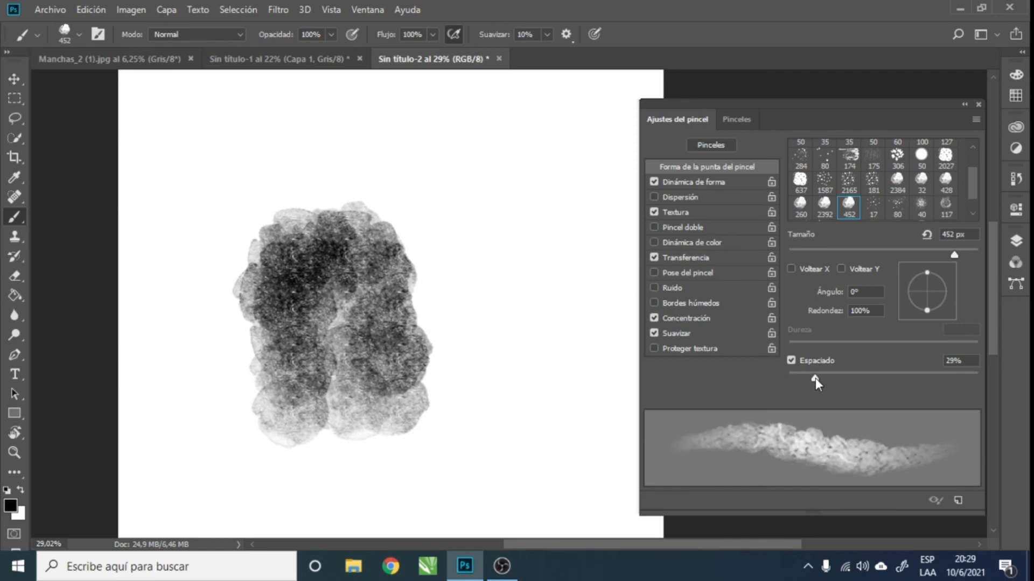
pyautogui.moveTo(520, 189)
pyautogui.mouseDown()
pyautogui.moveTo(514, 245)
pyautogui.moveTo(547, 302)
pyautogui.moveTo(540, 180)
pyautogui.moveTo(519, 242)
pyautogui.moveTo(571, 267)
pyautogui.moveTo(555, 334)
pyautogui.moveTo(511, 345)
pyautogui.moveTo(533, 398)
pyautogui.mouseUp()
# Step: Save the brush as a new preset named MANCHA DE TINTA_papel with its tool settings, and paint test strokes above the first patch
pyautogui.click(958, 502)
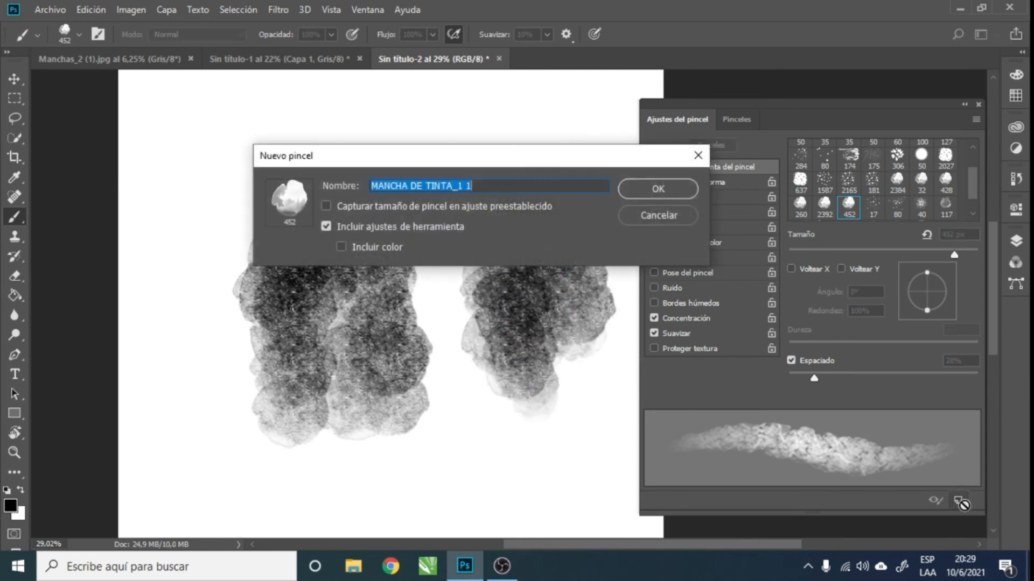
pyautogui.click(487, 188)
pyautogui.moveTo(459, 188); pyautogui.dragTo(506, 186)
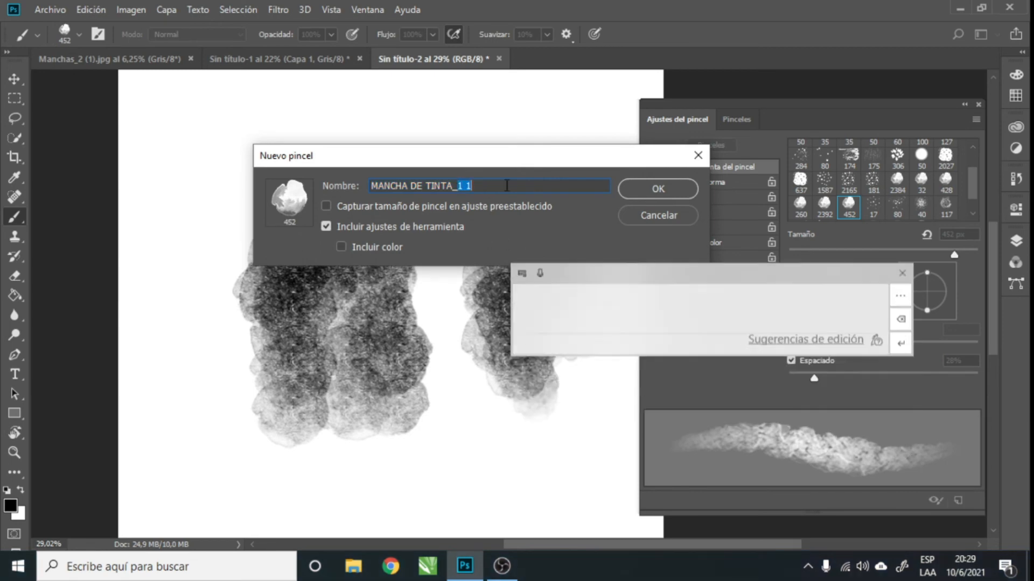
pyautogui.click(903, 241)
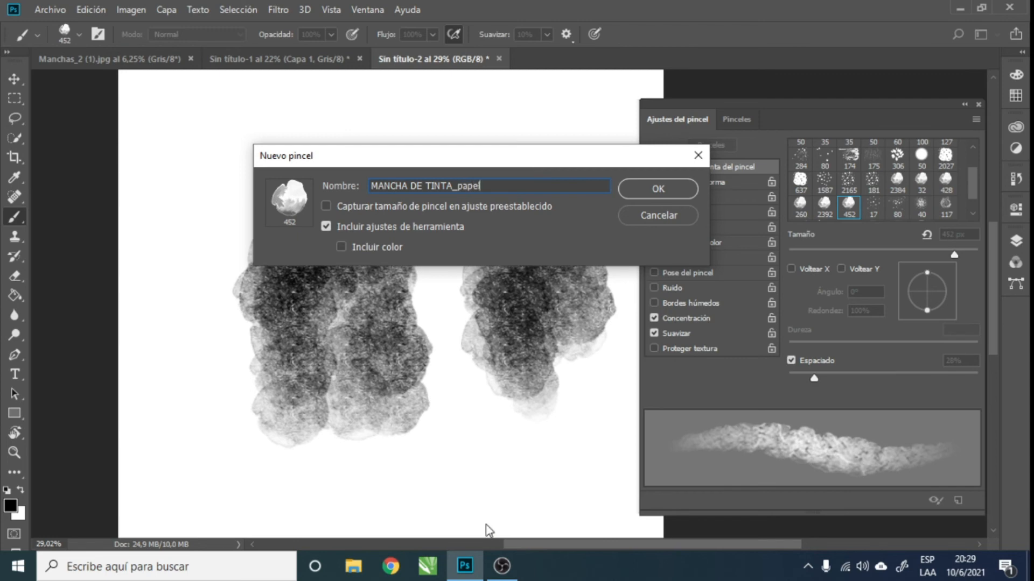
pyautogui.click(673, 189)
pyautogui.moveTo(367, 185)
pyautogui.mouseDown()
pyautogui.moveTo(331, 229)
pyautogui.moveTo(366, 267)
pyautogui.moveTo(422, 165)
pyautogui.moveTo(414, 255)
pyautogui.moveTo(428, 272)
pyautogui.mouseUp()
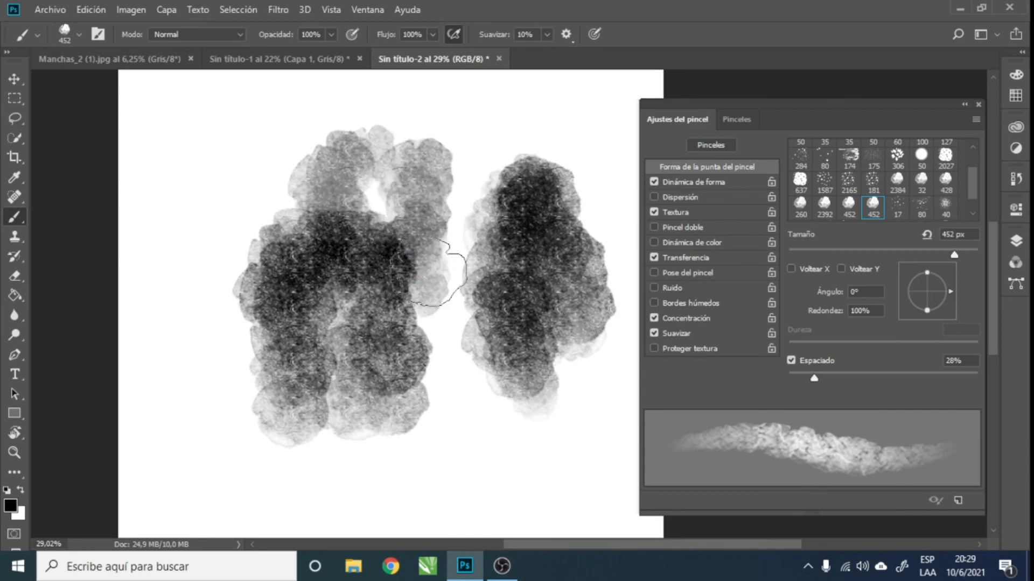
# Step: Erase the existing test patches and paint a diagonal test patch with the MANCHA DE TINTA_modificado preset
pyautogui.press('e')
pyautogui.moveTo(376, 180)
pyautogui.mouseDown()
pyautogui.moveTo(465, 247)
pyautogui.moveTo(473, 302)
pyautogui.mouseUp()
pyautogui.press('b')
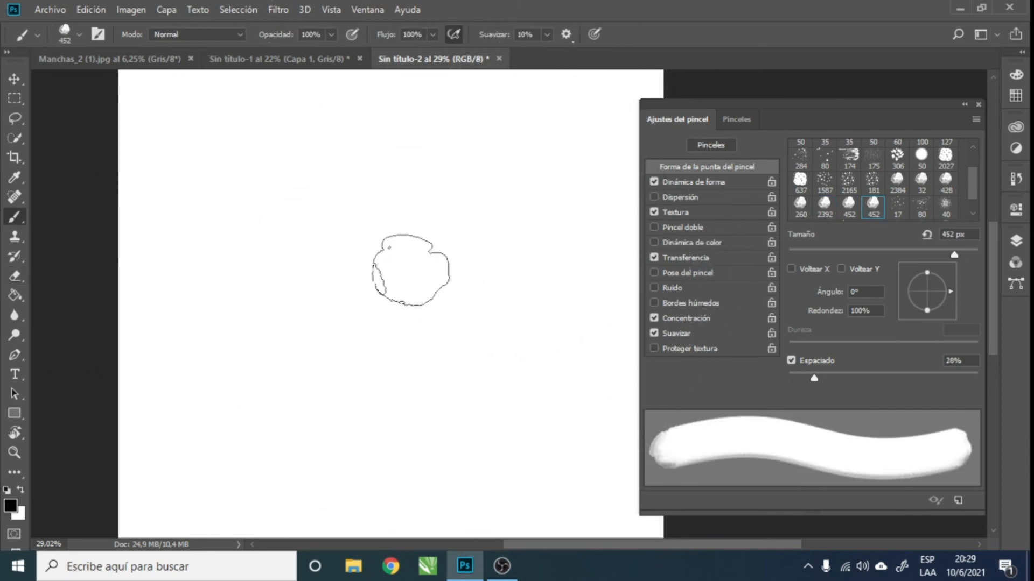
pyautogui.click(79, 35)
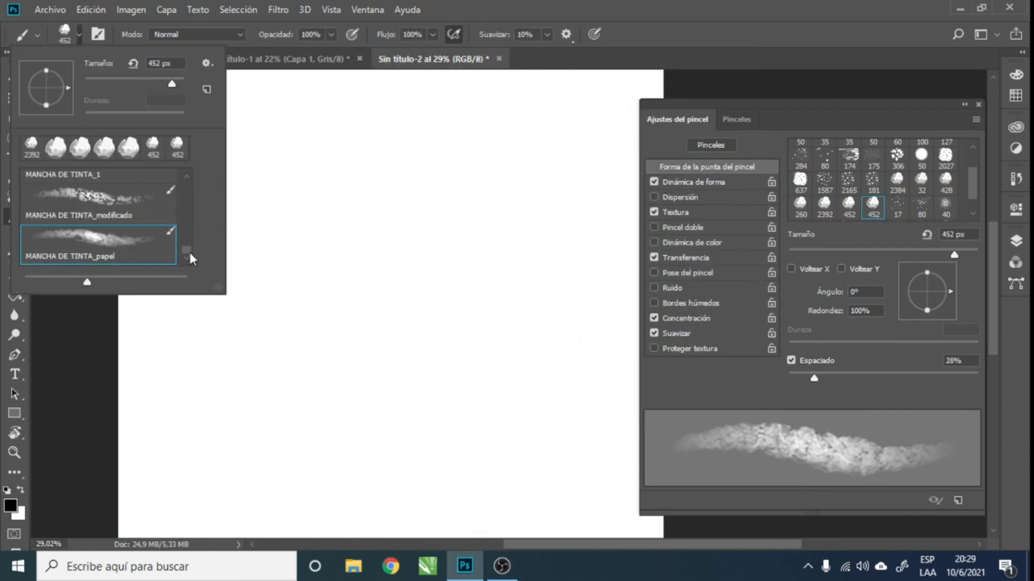
pyautogui.click(109, 210)
pyautogui.click(415, 208)
pyautogui.moveTo(415, 208)
pyautogui.mouseDown()
pyautogui.moveTo(399, 286)
pyautogui.moveTo(443, 230)
pyautogui.moveTo(461, 391)
pyautogui.moveTo(444, 218)
pyautogui.moveTo(477, 364)
pyautogui.moveTo(500, 289)
pyautogui.moveTo(511, 376)
pyautogui.mouseUp()
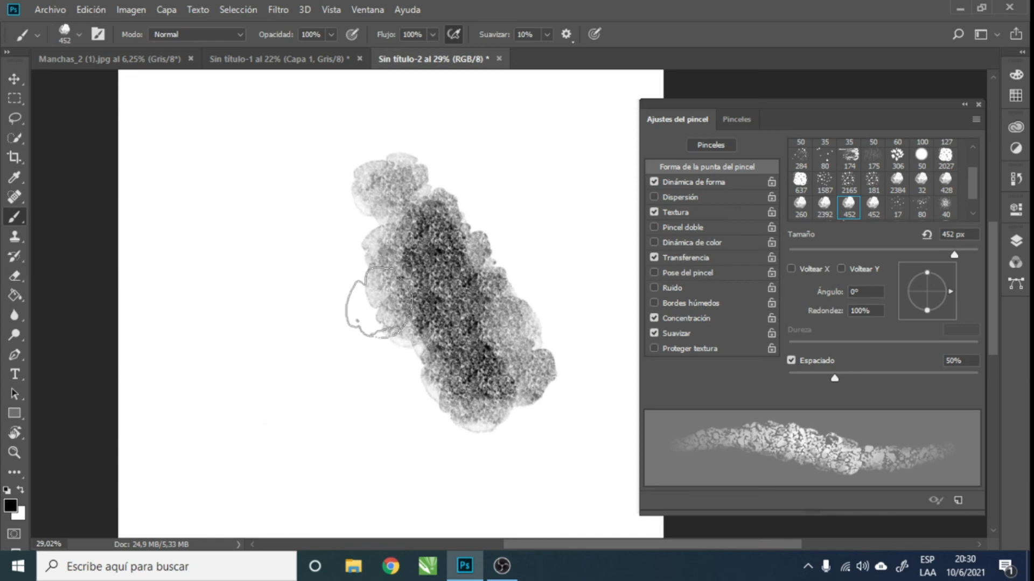
# Step: Stamp the MANCHA DE TINTA_1 preset at 2392 px over the patch, and erase everything from the page
pyautogui.click(80, 34)
pyautogui.click(88, 178)
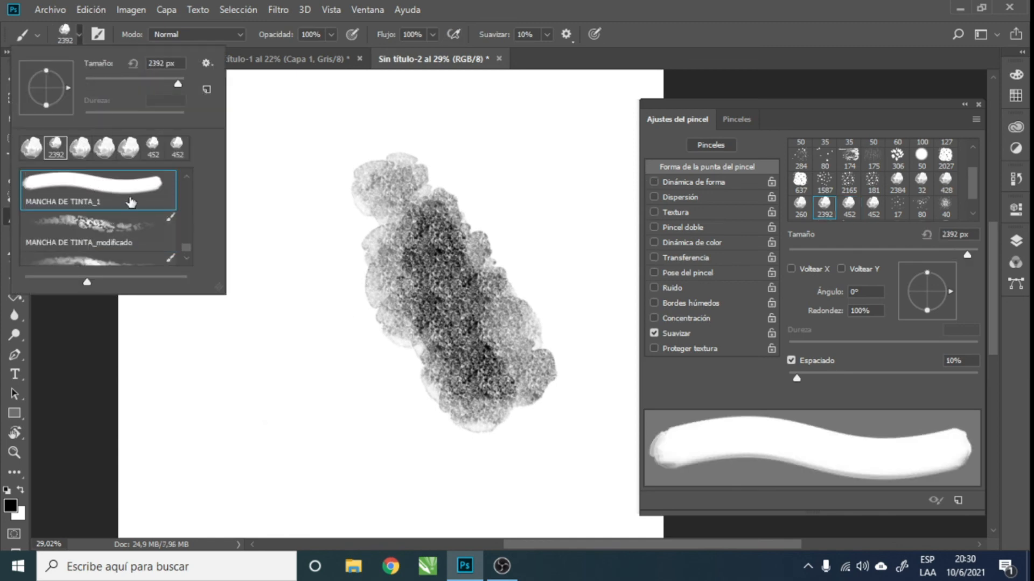
pyautogui.click(355, 296)
pyautogui.click(355, 296)
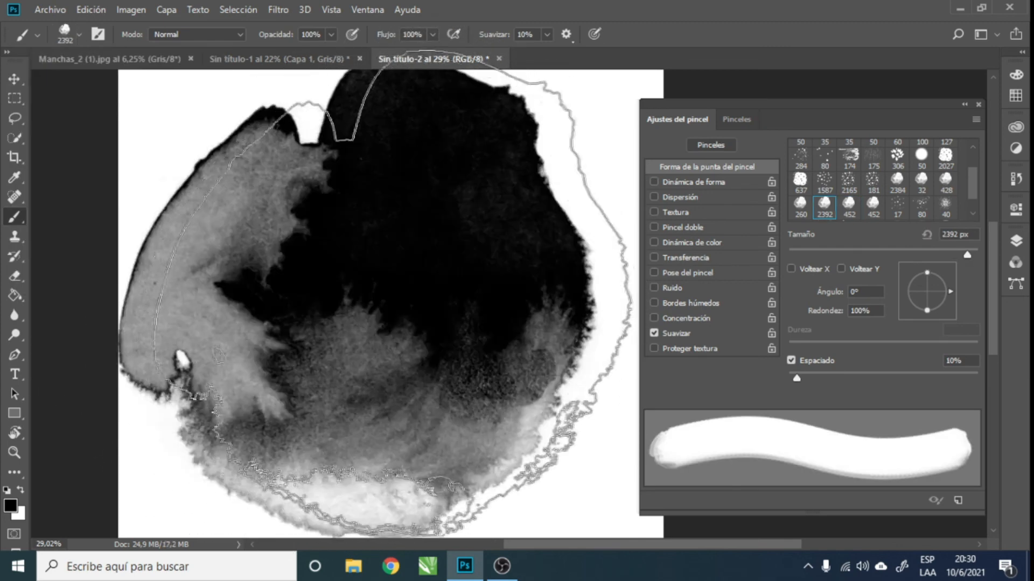
pyautogui.press('e')
pyautogui.click(317, 306)
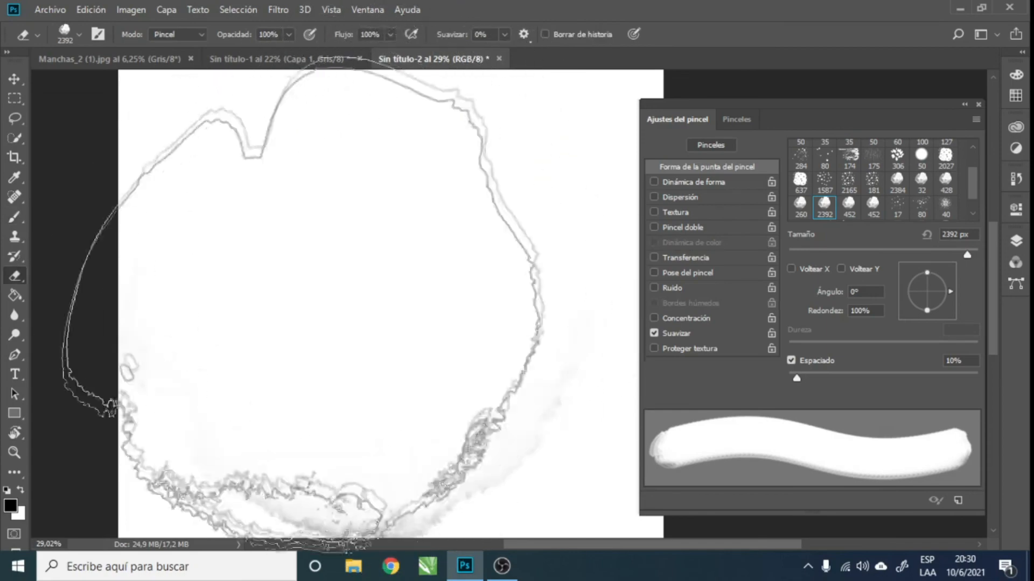
pyautogui.press('b')
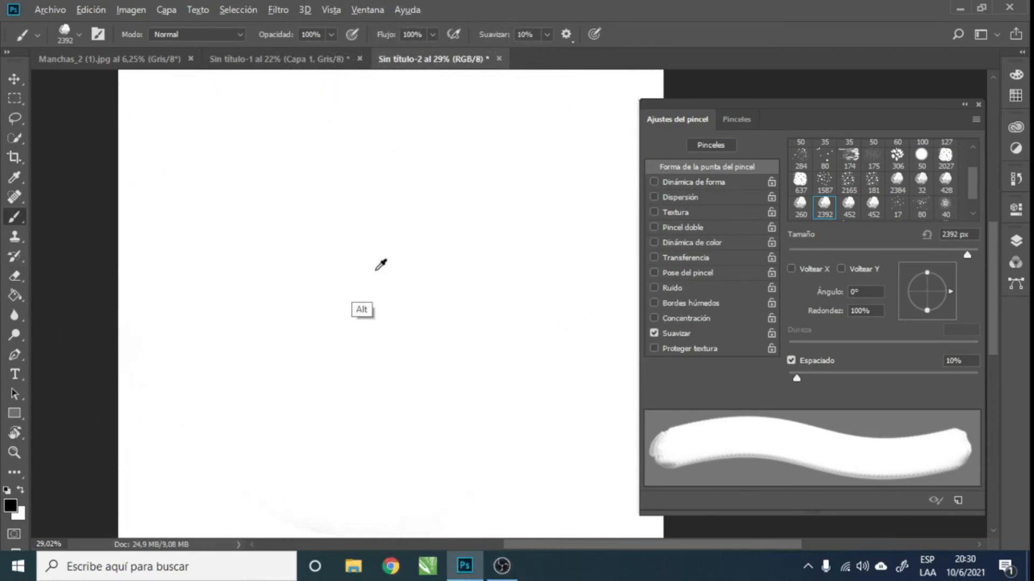
# Step: Reduce the brush size to 696 px, stamp two ink stains side by side and erase them
pyautogui.moveTo(358, 264)
pyautogui.mouseDown()
pyautogui.moveTo(300, 265)
pyautogui.moveTo(156, 301)
pyautogui.mouseUp()
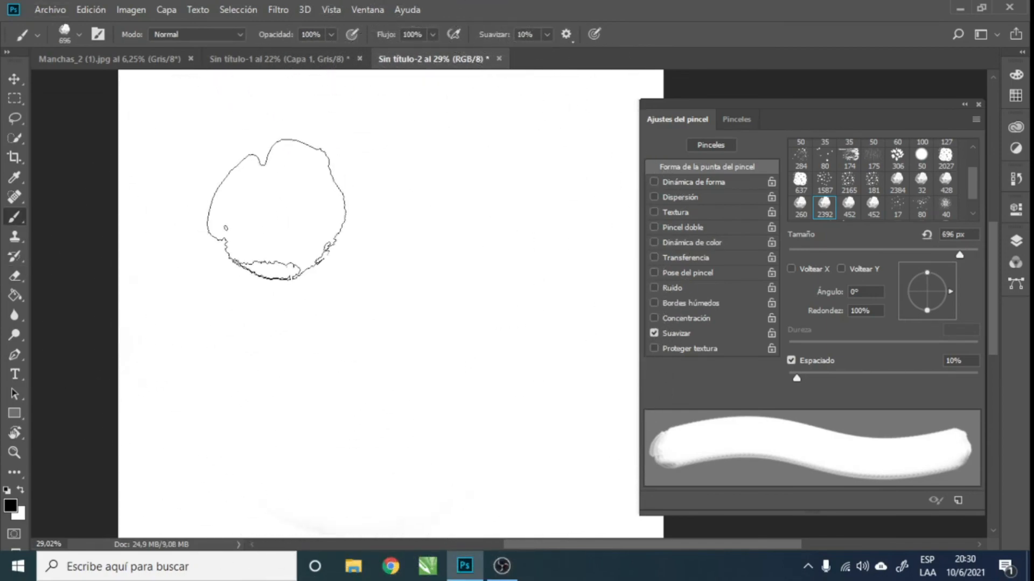
pyautogui.click(275, 216)
pyautogui.click(425, 215)
pyautogui.moveTo(395, 285); pyautogui.dragTo(342, 298)
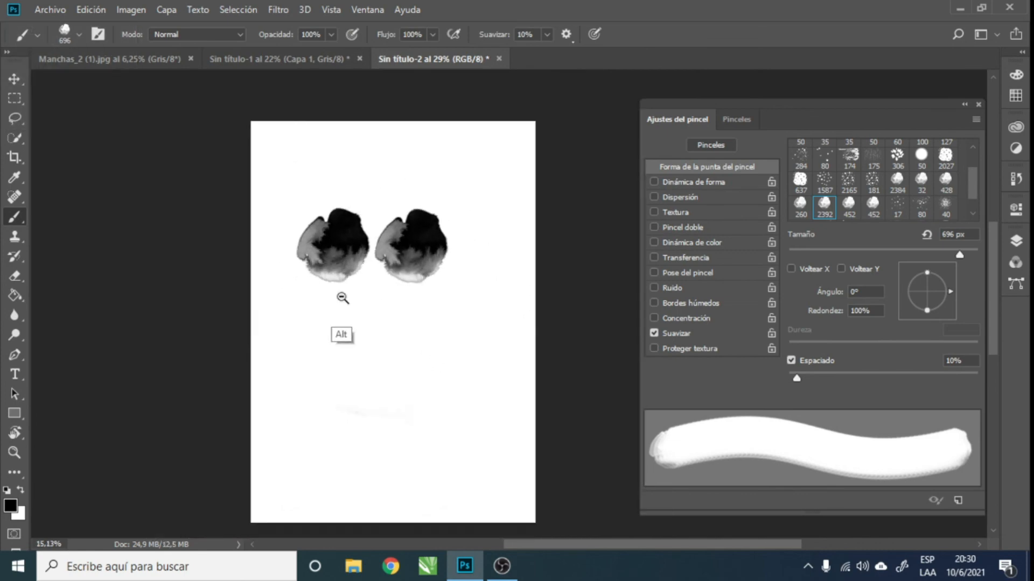
pyautogui.moveTo(291, 255); pyautogui.dragTo(411, 239)
pyautogui.moveTo(464, 282); pyautogui.dragTo(439, 291)
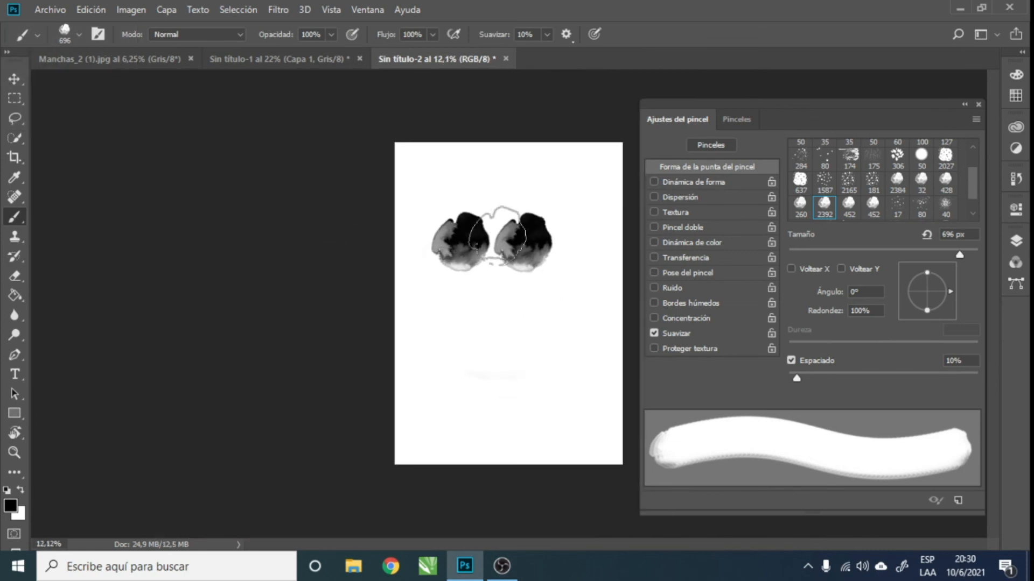
pyautogui.press('e')
pyautogui.press('b')
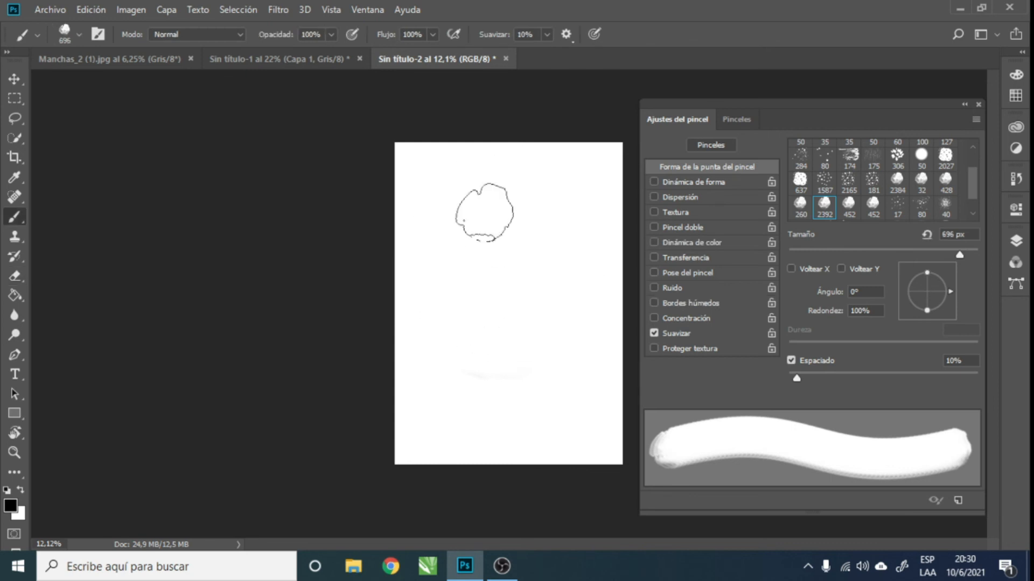
# Step: Stamp a row of four touching ink stains across the top of the page with MANCHA DE TINTA_1
pyautogui.click(433, 180)
pyautogui.click(486, 180)
pyautogui.click(535, 180)
pyautogui.click(584, 183)
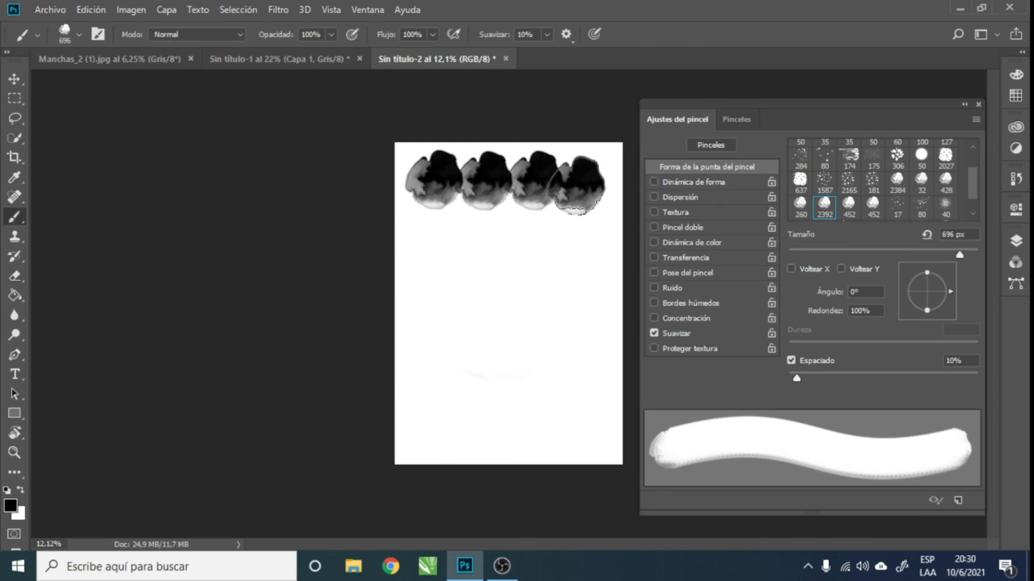
# Step: Paint a wide horizontal band below the row of stains with the MANCHA DE TINTA_modificado preset
pyautogui.click(79, 34)
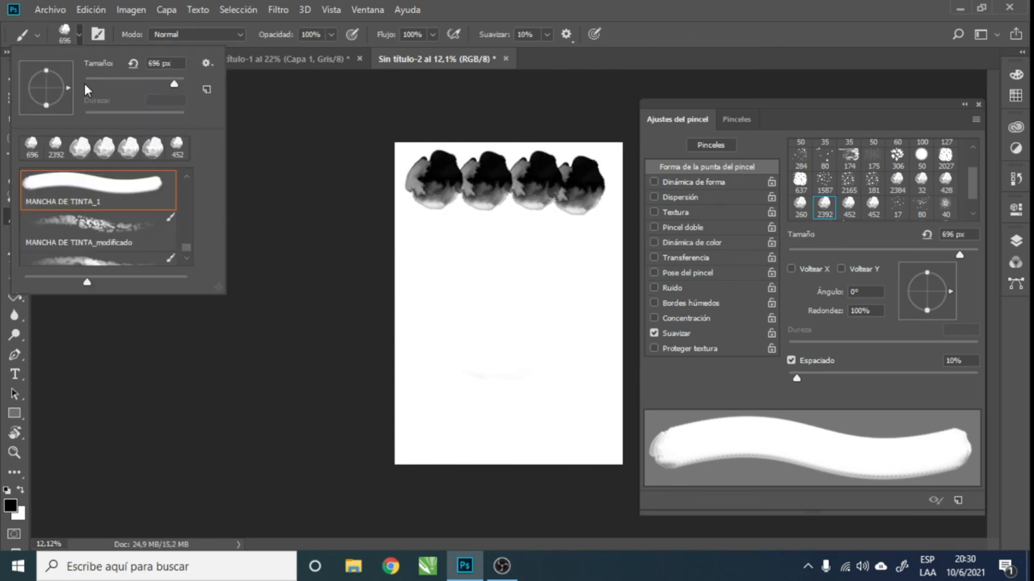
pyautogui.click(101, 240)
pyautogui.moveTo(419, 254)
pyautogui.mouseDown()
pyautogui.moveTo(519, 247)
pyautogui.moveTo(500, 253)
pyautogui.moveTo(546, 265)
pyautogui.moveTo(567, 255)
pyautogui.moveTo(425, 272)
pyautogui.moveTo(578, 254)
pyautogui.moveTo(461, 278)
pyautogui.moveTo(533, 266)
pyautogui.moveTo(480, 261)
pyautogui.moveTo(535, 264)
pyautogui.mouseUp()
# Step: Paint a third horizontal band below the second one with the MANCHA DE TINTA_papel preset
pyautogui.click(81, 34)
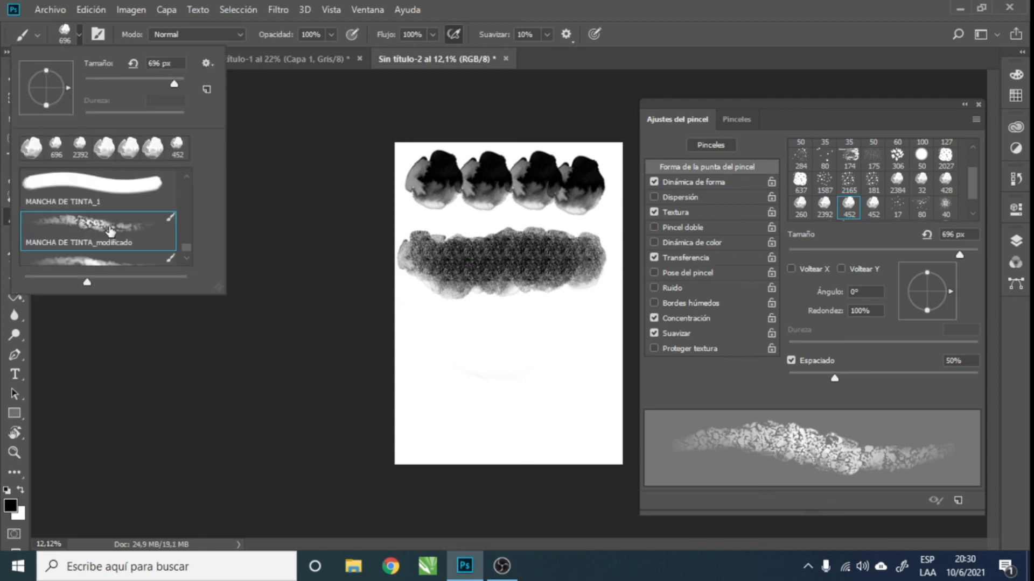
pyautogui.click(188, 259)
pyautogui.click(120, 254)
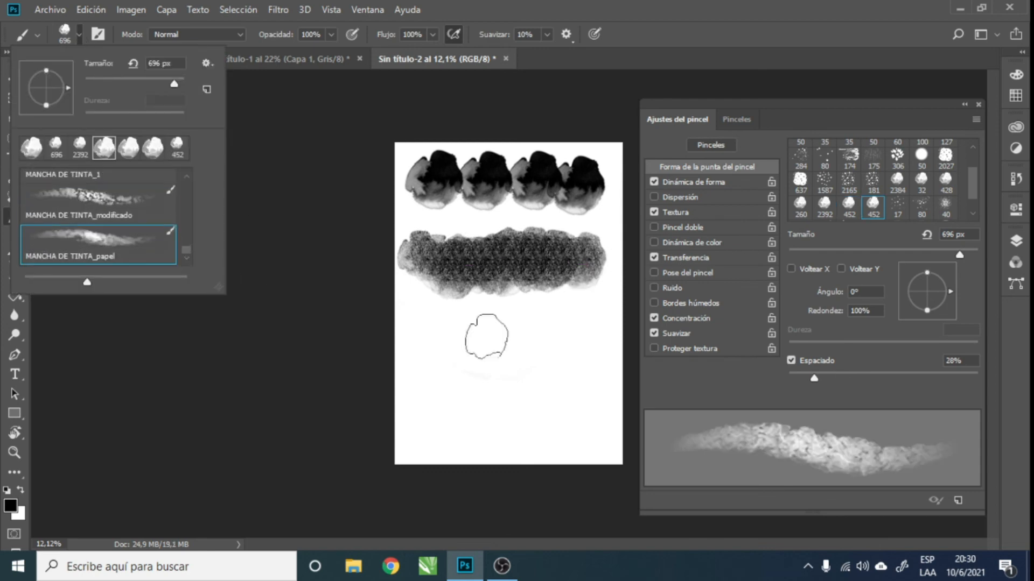
pyautogui.moveTo(428, 339)
pyautogui.mouseDown()
pyautogui.moveTo(598, 342)
pyautogui.moveTo(440, 365)
pyautogui.moveTo(489, 374)
pyautogui.moveTo(580, 361)
pyautogui.moveTo(435, 372)
pyautogui.moveTo(485, 382)
pyautogui.moveTo(552, 374)
pyautogui.moveTo(430, 367)
pyautogui.moveTo(519, 386)
pyautogui.moveTo(569, 376)
pyautogui.moveTo(651, 258)
pyautogui.mouseUp()
# Step: Examine the stamped stains and the two textured bands up close to compare their grain
pyautogui.moveTo(509, 248); pyautogui.dragTo(516, 429)
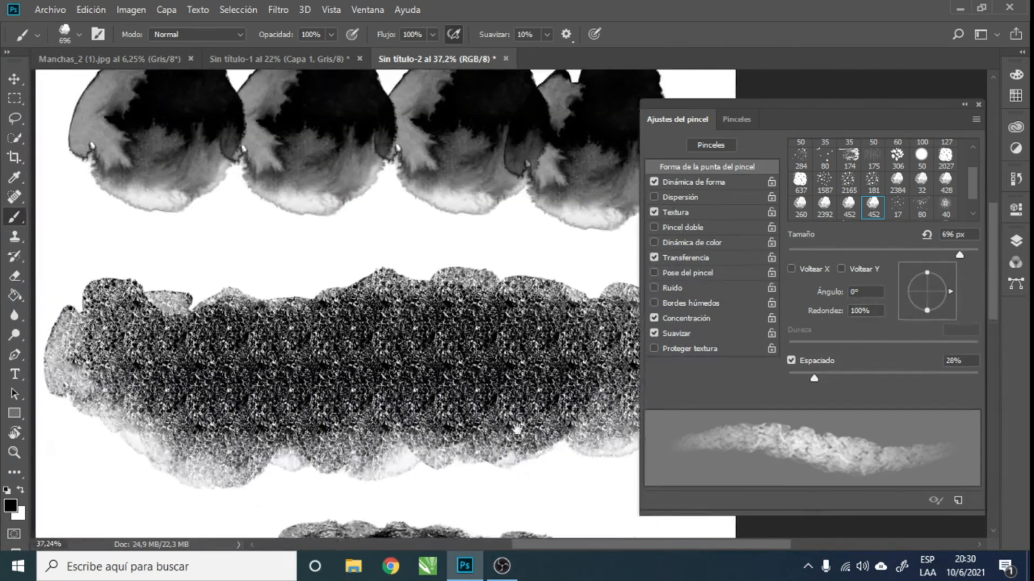
pyautogui.moveTo(499, 215)
pyautogui.mouseDown()
pyautogui.moveTo(507, 330)
pyautogui.moveTo(489, 91)
pyautogui.mouseUp()
pyautogui.moveTo(493, 314); pyautogui.dragTo(492, 168)
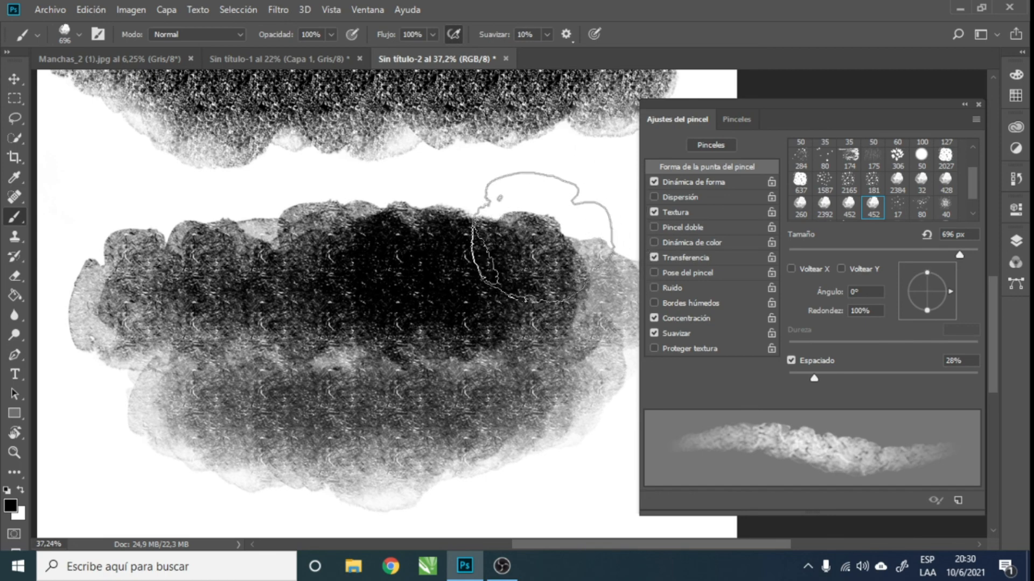
pyautogui.moveTo(540, 250)
pyautogui.mouseDown()
pyautogui.moveTo(560, 367)
pyautogui.moveTo(554, 321)
pyautogui.moveTo(555, 352)
pyautogui.mouseUp()
pyautogui.moveTo(554, 263); pyautogui.dragTo(553, 346)
pyautogui.moveTo(547, 260); pyautogui.dragTo(531, 227)
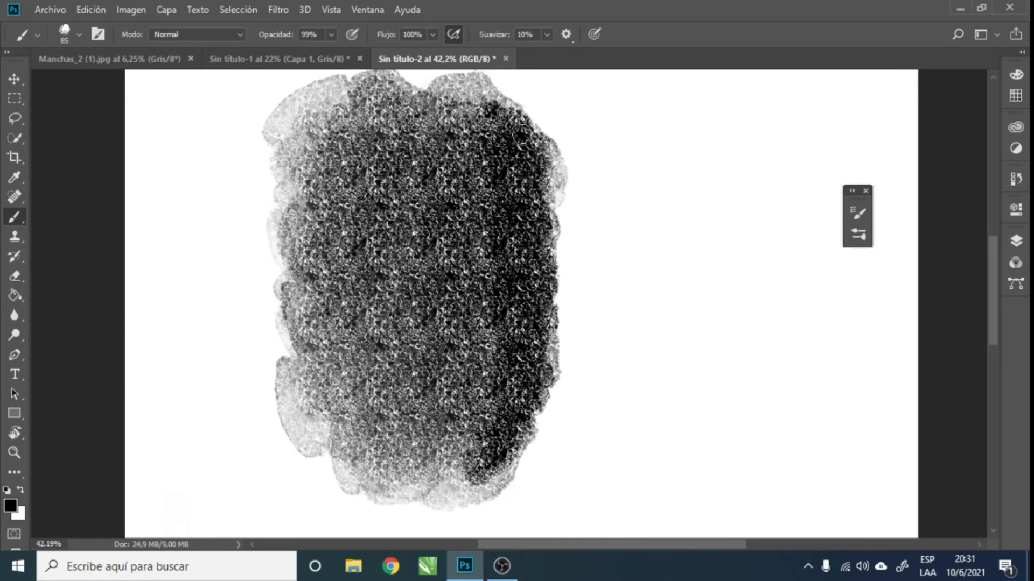
# Step: Paint a dark capital letter D in the middle of the large textured patch
pyautogui.moveTo(291, 140); pyautogui.dragTo(291, 232)
pyautogui.moveTo(372, 205); pyautogui.dragTo(377, 372)
pyautogui.moveTo(285, 167)
pyautogui.mouseDown()
pyautogui.moveTo(291, 341)
pyautogui.moveTo(407, 475)
pyautogui.mouseUp()
# Step: Paint thin white highlight lines along the D's stem and curve, and restore black as the foreground color
pyautogui.press('x')
pyautogui.scroll(5, 417, 304)
pyautogui.moveTo(296, 145); pyautogui.dragTo(309, 293)
pyautogui.moveTo(431, 269); pyautogui.dragTo(407, 307)
pyautogui.moveTo(284, 323); pyautogui.dragTo(304, 496)
pyautogui.moveTo(433, 259); pyautogui.dragTo(389, 444)
pyautogui.press('x')
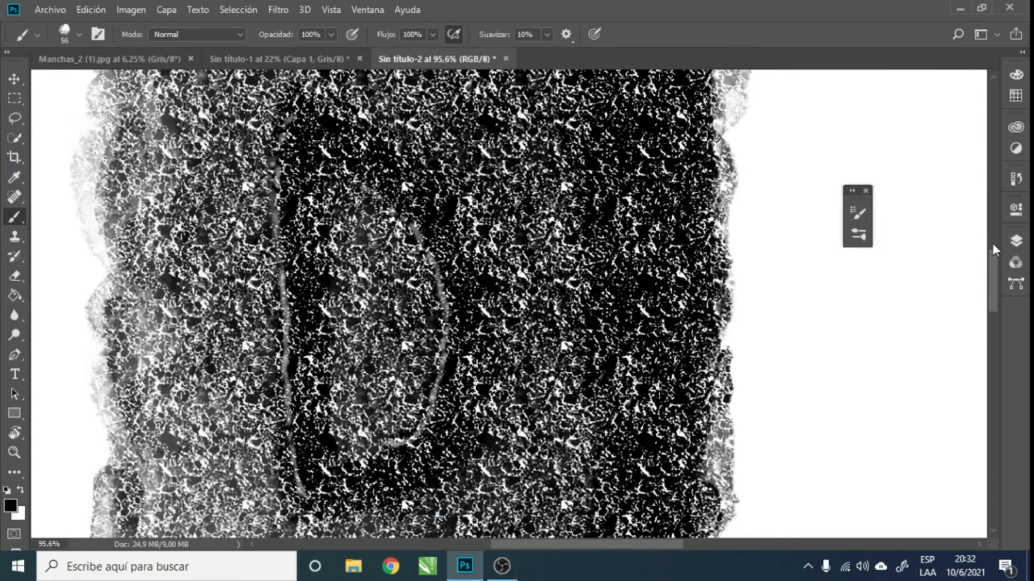
# Step: Review the brush settings and add further black and white strokes around the letter D
pyautogui.click(858, 213)
pyautogui.click(551, 211)
pyautogui.click(533, 241)
pyautogui.scroll(-6, 325, 305)
pyautogui.moveTo(436, 264)
pyautogui.mouseDown()
pyautogui.moveTo(324, 305)
pyautogui.moveTo(274, 430)
pyautogui.mouseUp()
pyautogui.scroll(4, 325, 304)
pyautogui.press('x')
pyautogui.moveTo(339, 353); pyautogui.dragTo(301, 415)
pyautogui.press('x')
pyautogui.moveTo(481, 337); pyautogui.dragTo(429, 350)
pyautogui.scroll(-5, 429, 351)
pyautogui.click(859, 213)
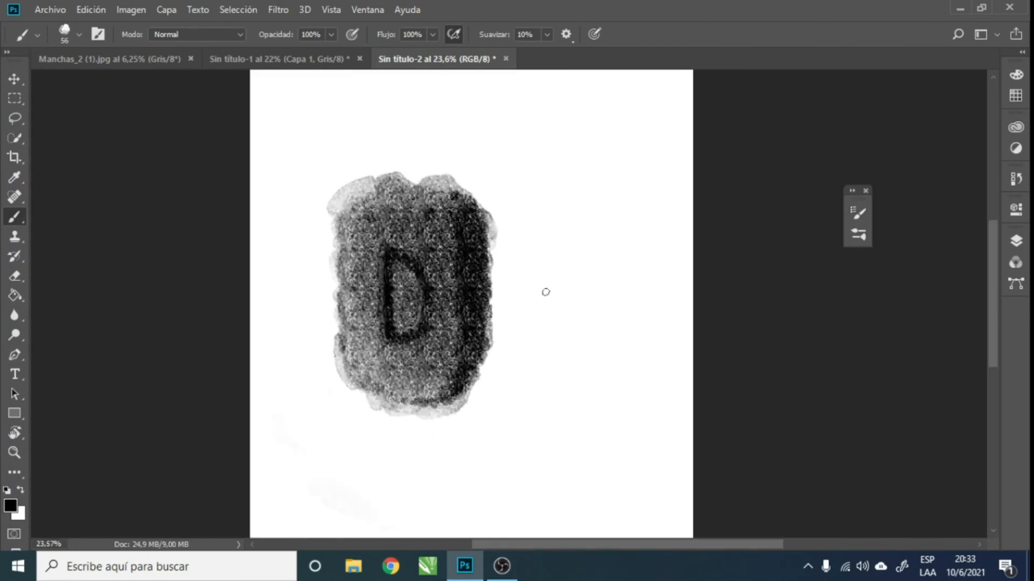